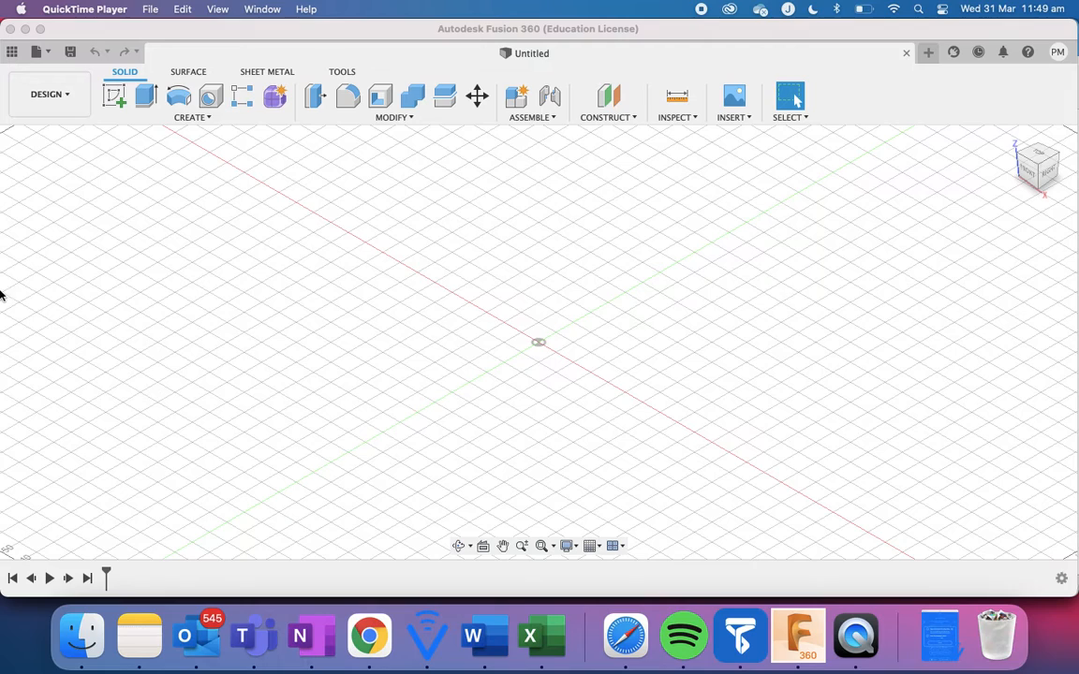
# - Enlarge the design window to full screen and show the origin planes and axes
pyautogui.click(40, 30)
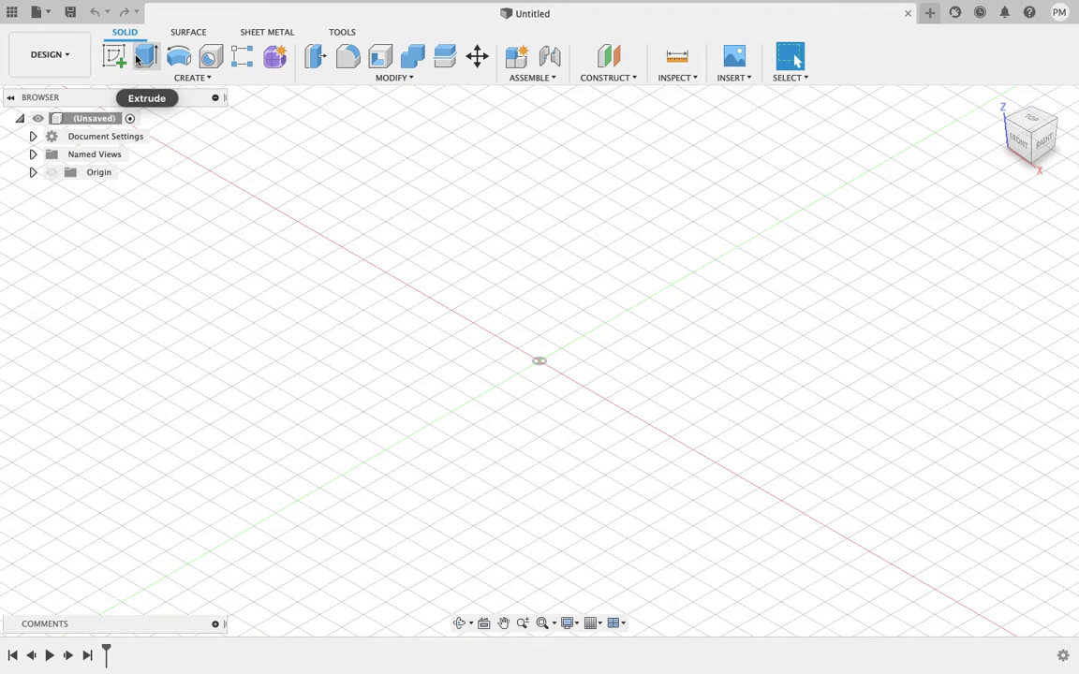
pyautogui.rightClick(51, 173)
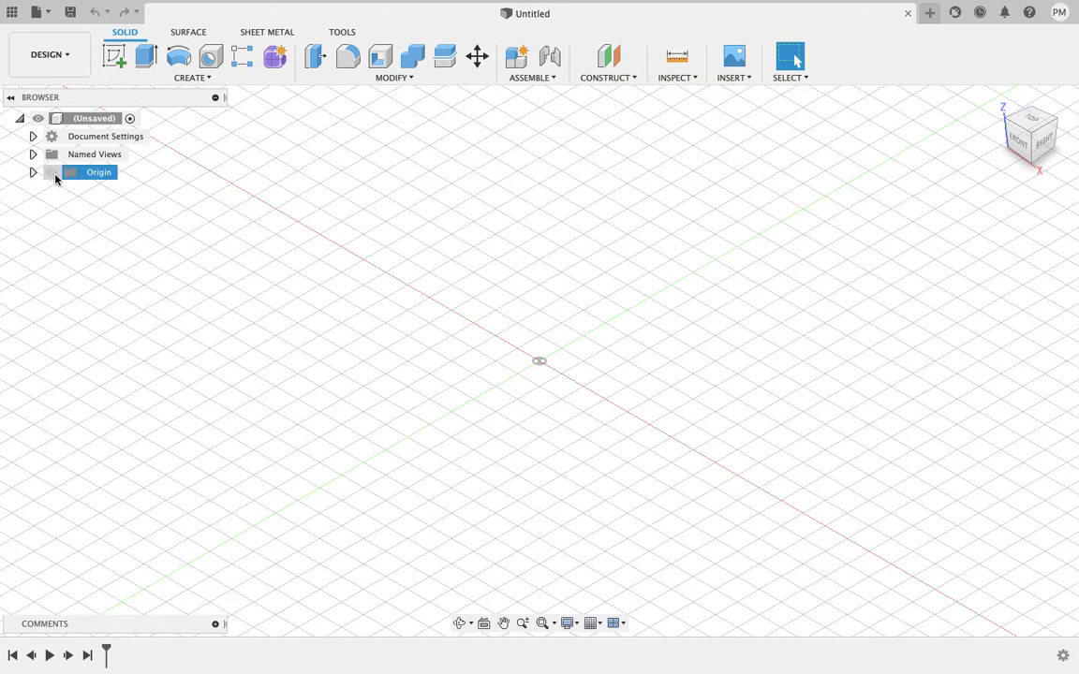
pyautogui.click(51, 173)
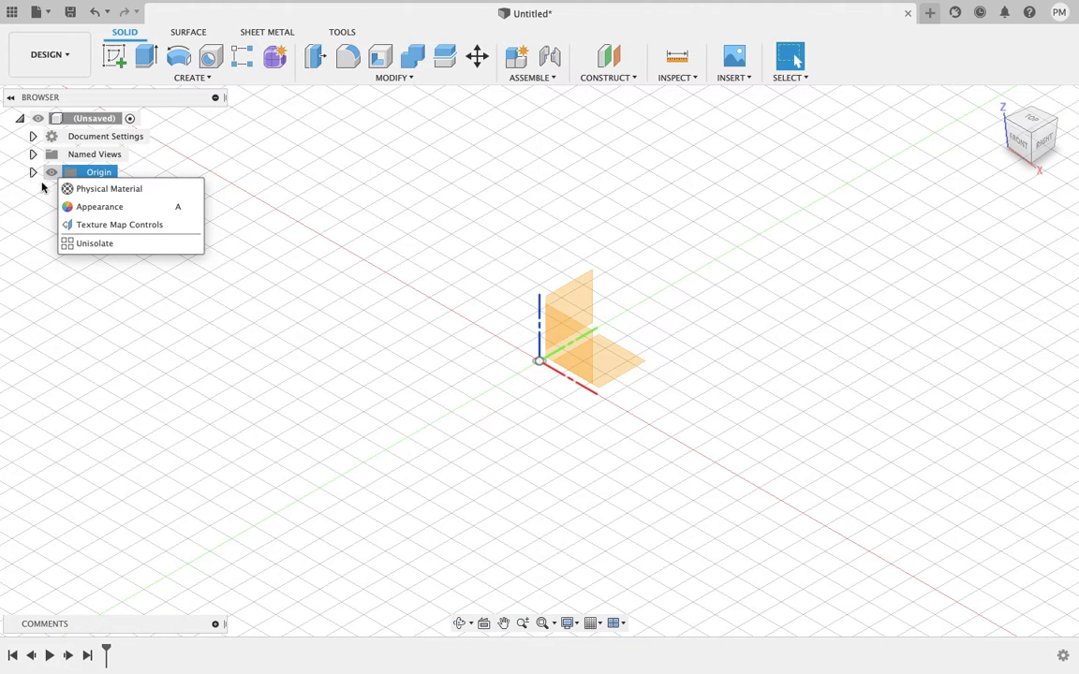
pyautogui.click(450, 190)
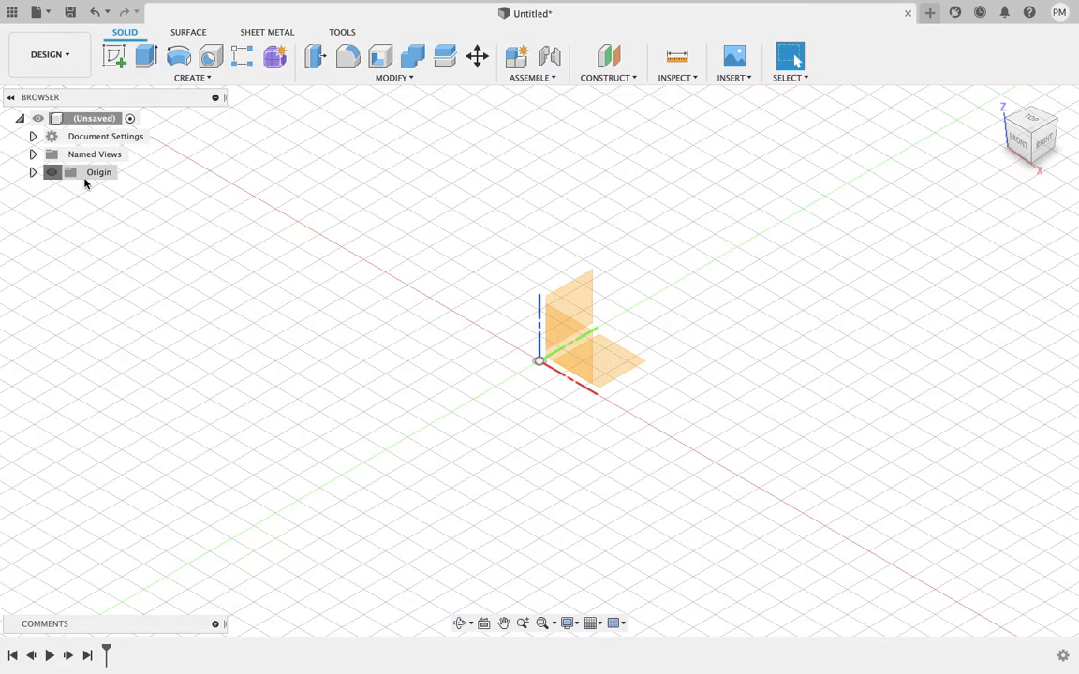
pyautogui.click(51, 177)
pyautogui.click(51, 178)
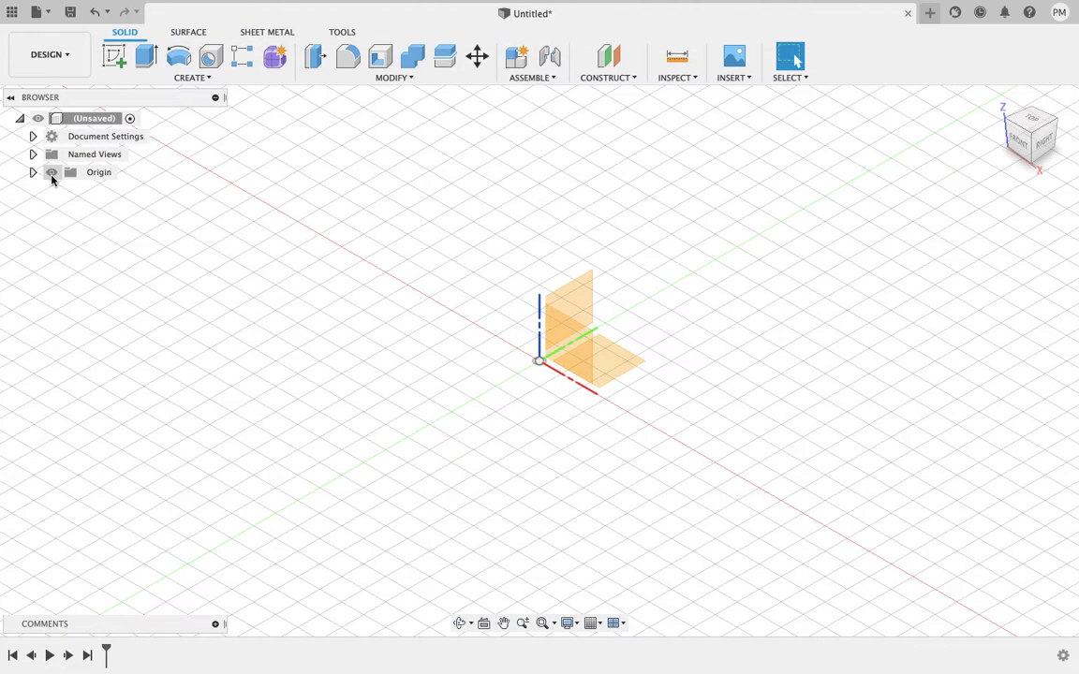
# - Start a new sketch on the XY origin plane and view it from the top
pyautogui.click(621, 358)
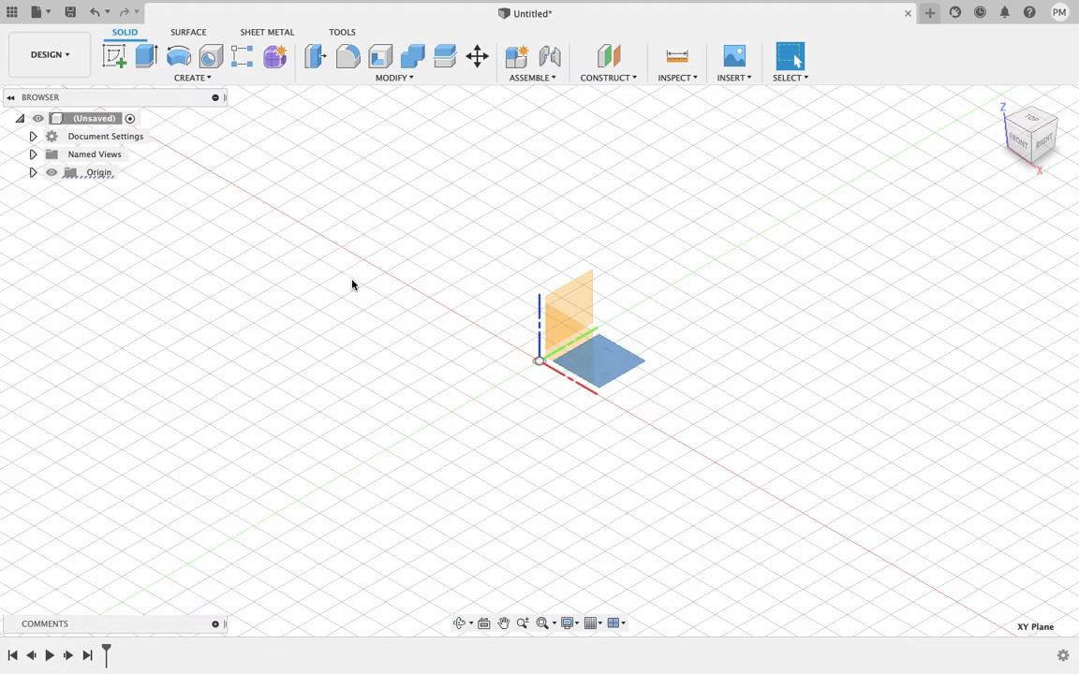
pyautogui.click(113, 60)
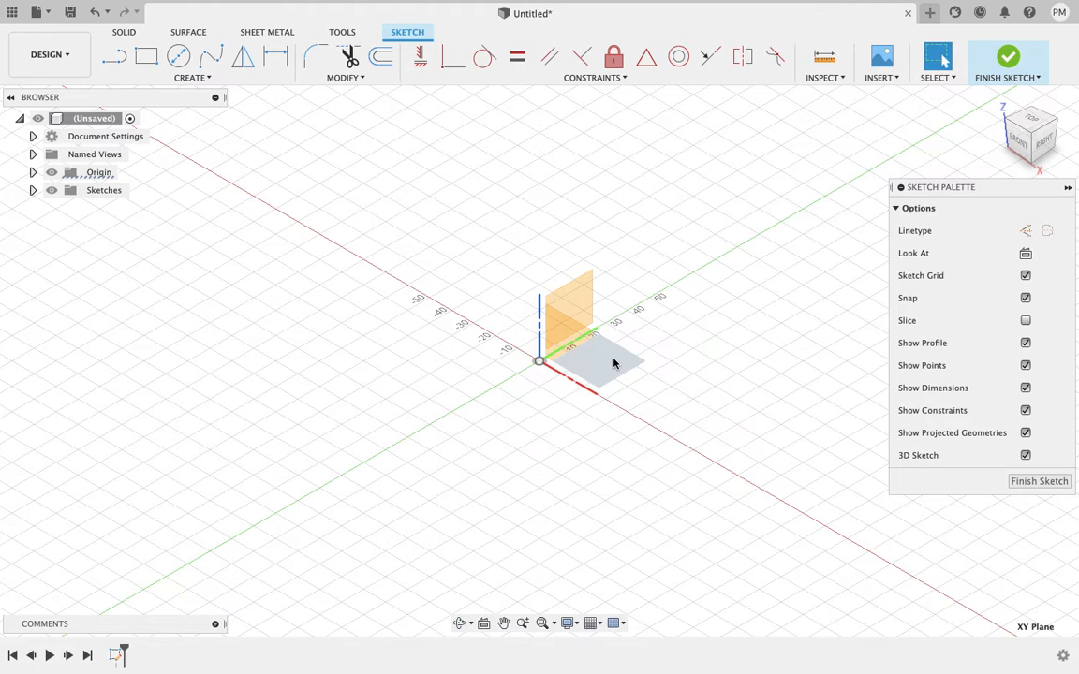
pyautogui.click(1029, 120)
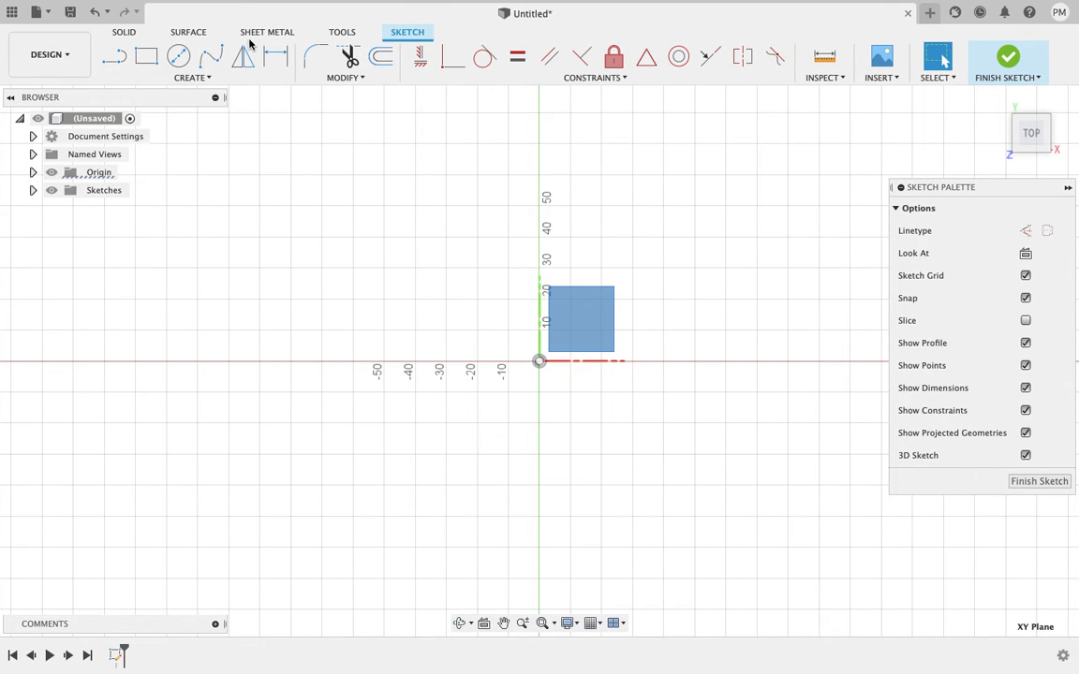
# - Sketch a fit point spline about 87 mm long from the origin, bulging towards negative X, to an end point on the positive Y axis
pyautogui.click(221, 58)
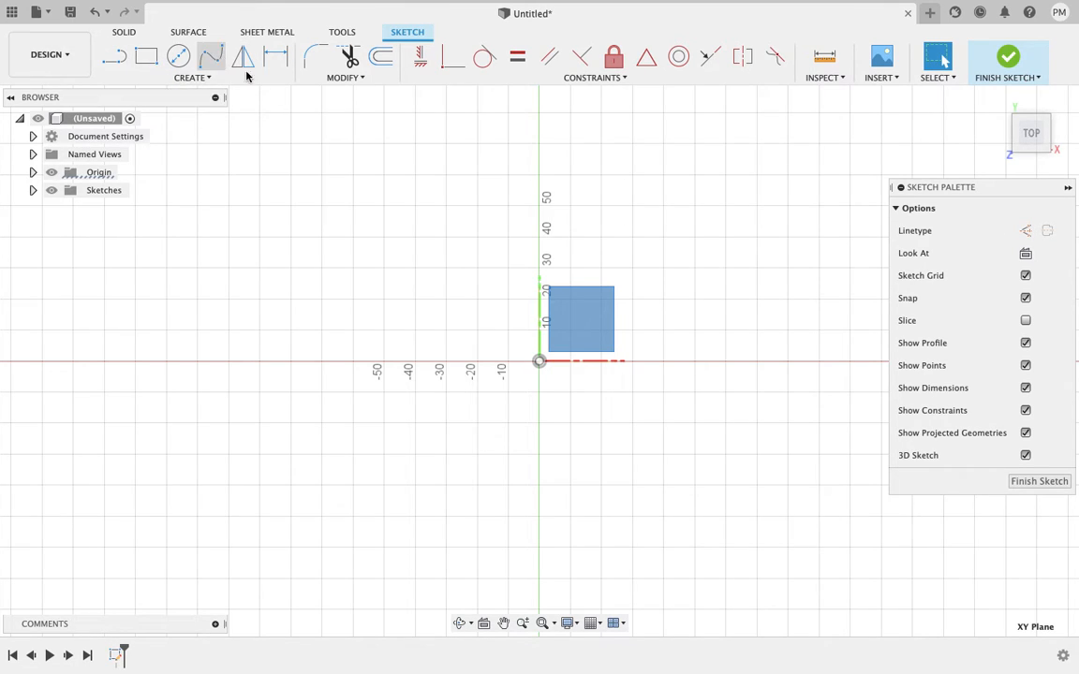
pyautogui.click(539, 361)
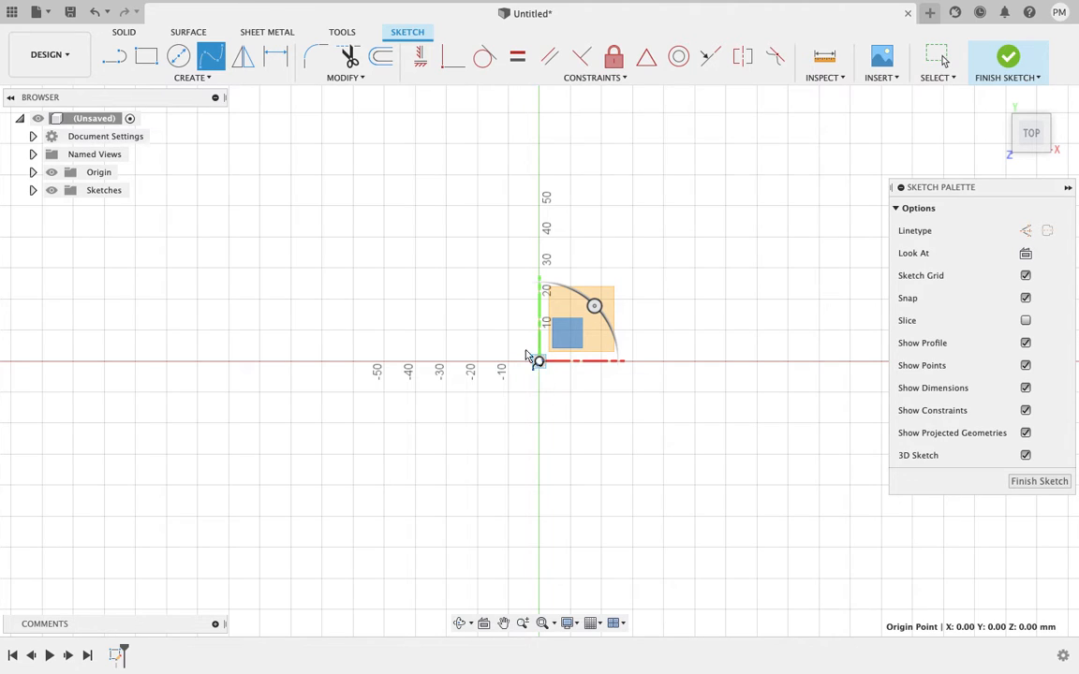
pyautogui.click(489, 288)
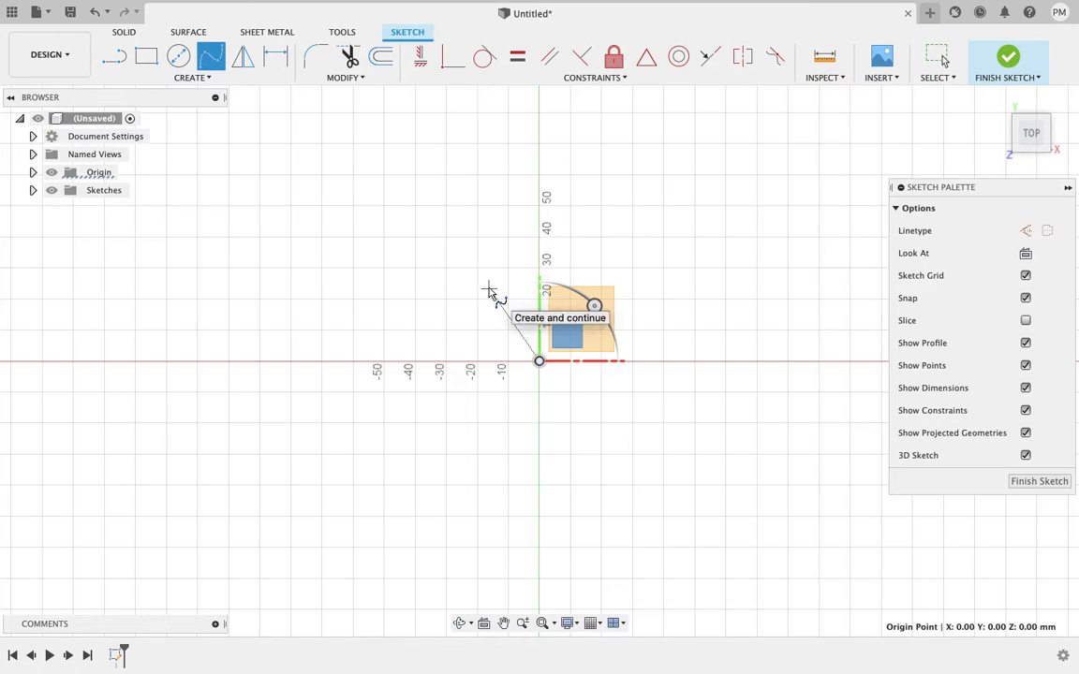
pyautogui.click(539, 123)
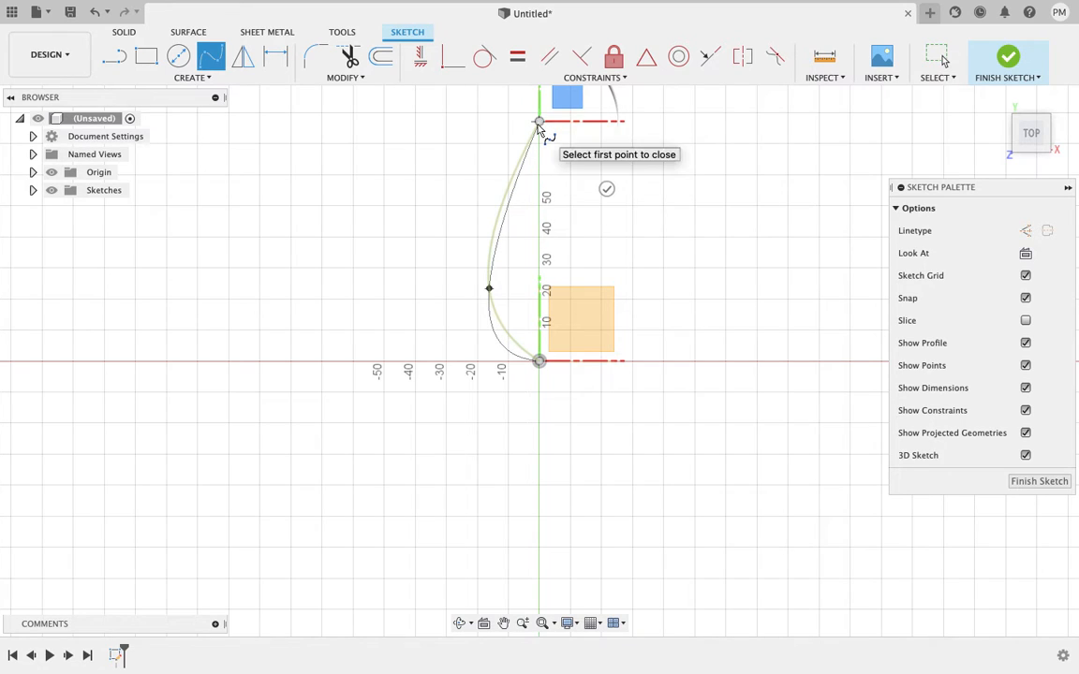
pyautogui.press('Return')
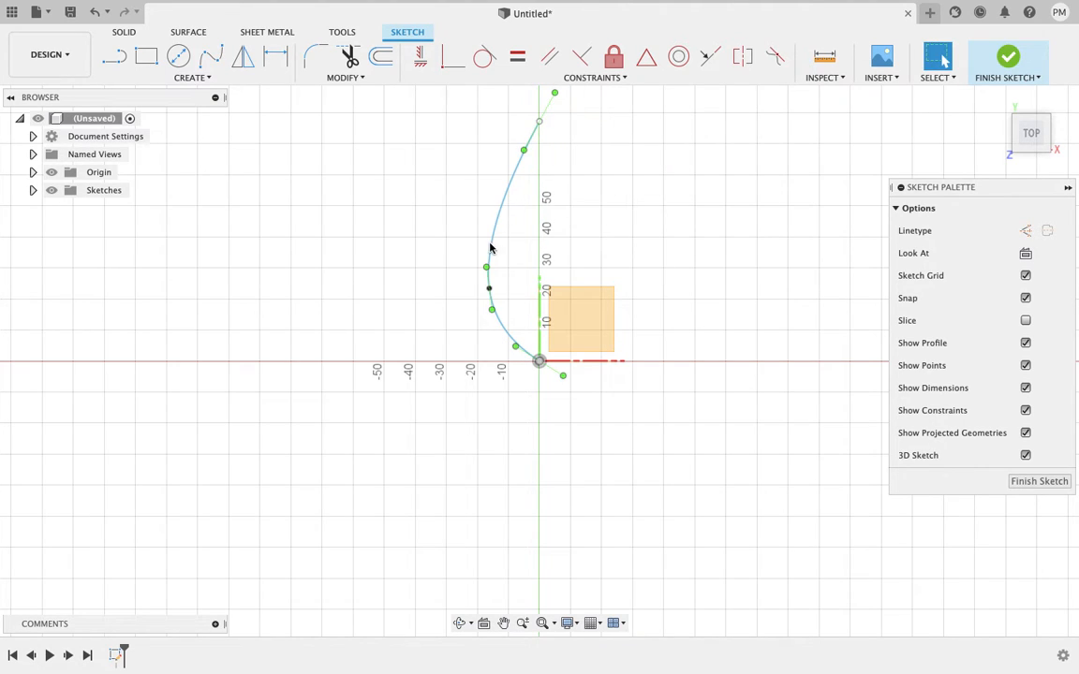
# - Move the spline's upper end point along the Y axis to Y 80 mm
pyautogui.moveTo(486, 268)
pyautogui.mouseDown()
pyautogui.moveTo(475, 233)
pyautogui.moveTo(475, 299)
pyautogui.moveTo(484, 241)
pyautogui.moveTo(492, 250)
pyautogui.mouseUp()
pyautogui.click(524, 164)
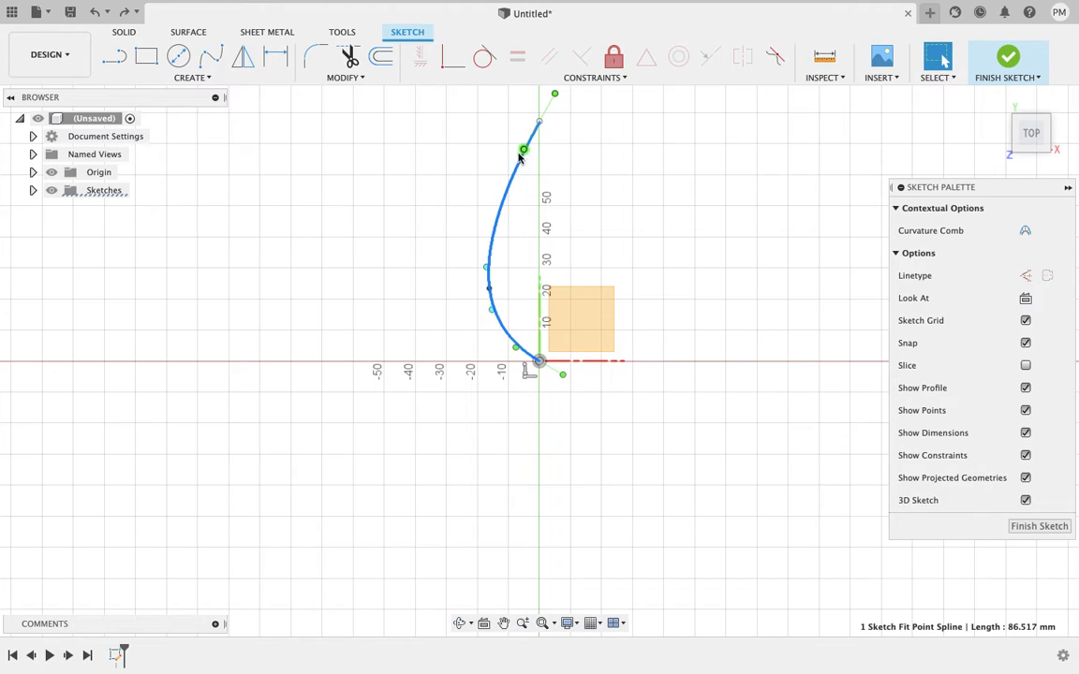
pyautogui.moveTo(539, 124); pyautogui.dragTo(540, 112)
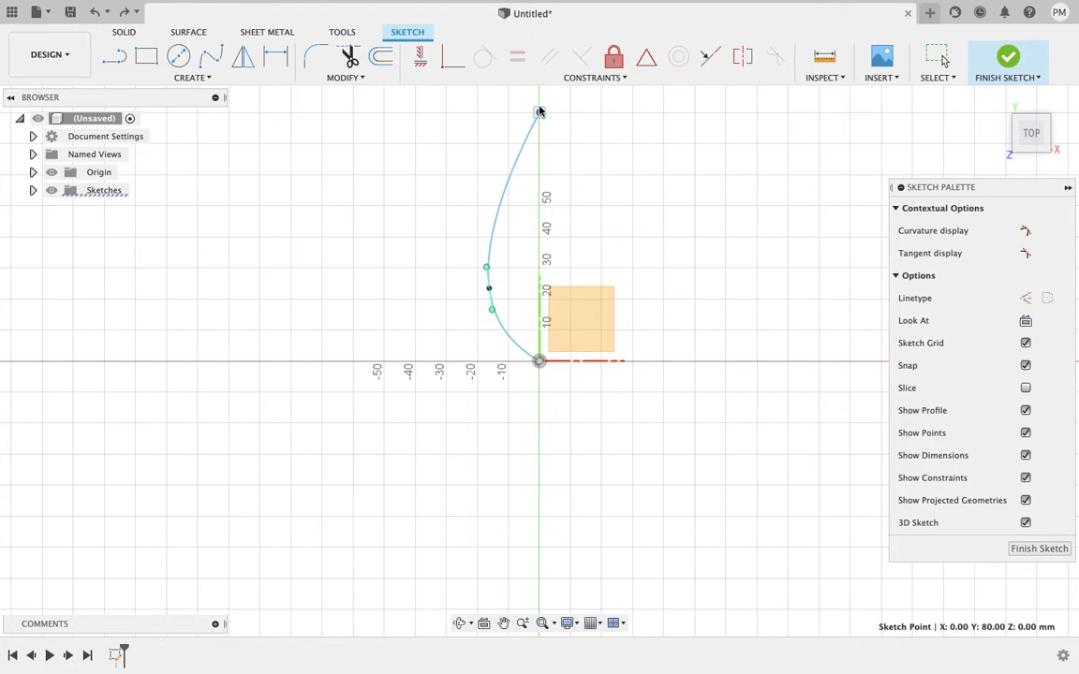
# - Mirror the spline about the Y axis to close the petal outline
pyautogui.click(498, 209)
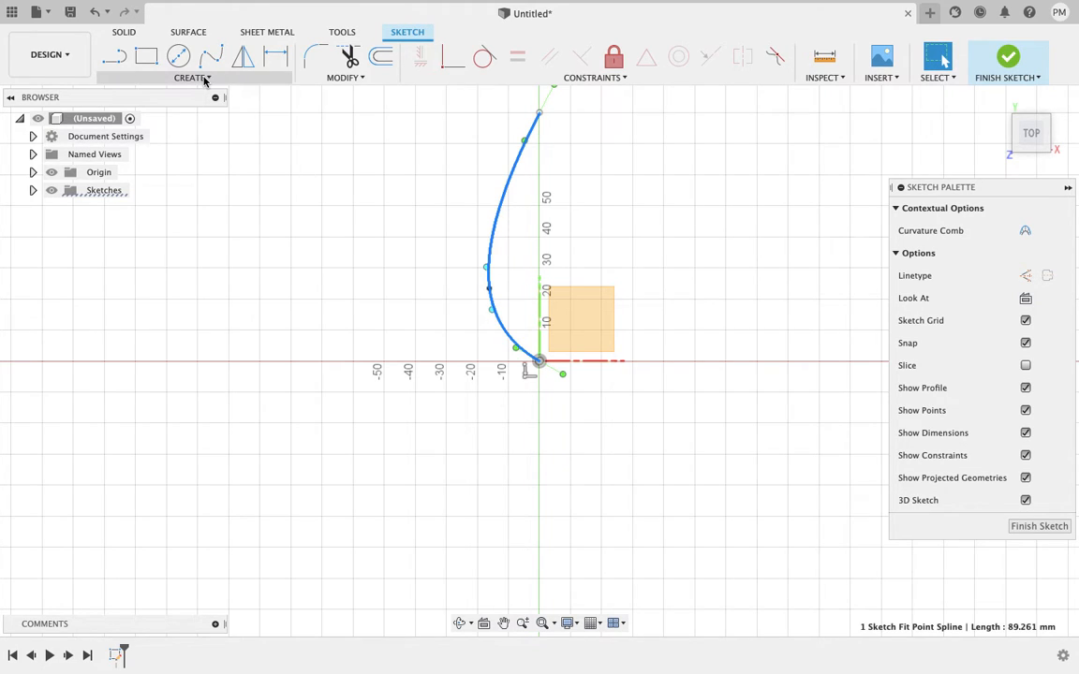
pyautogui.click(236, 74)
pyautogui.click(242, 55)
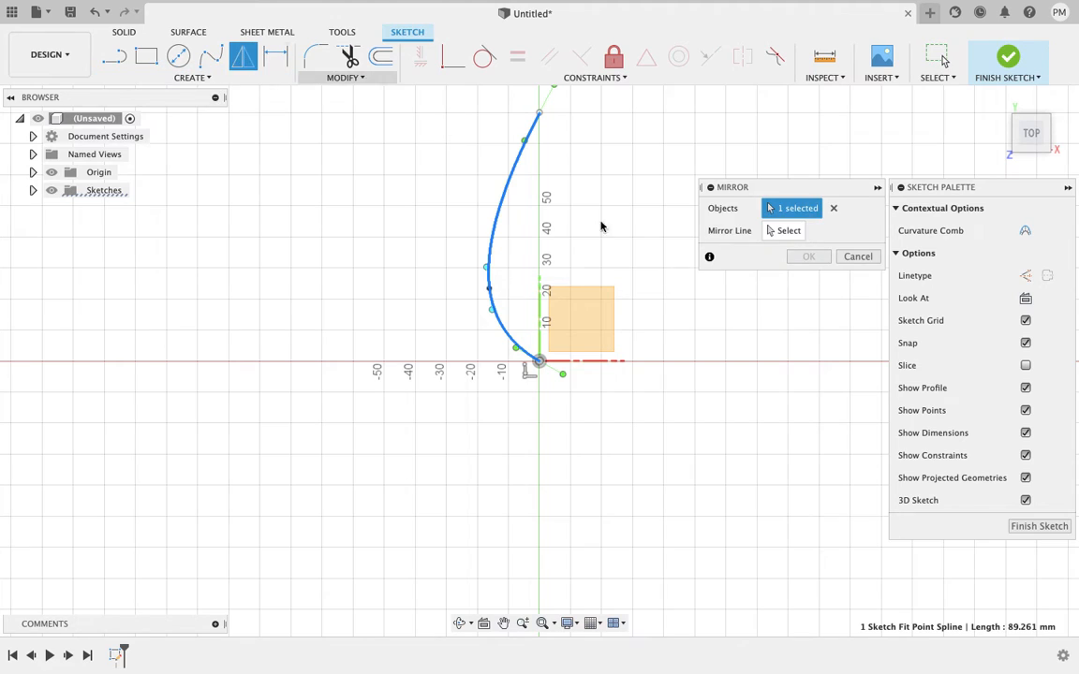
pyautogui.click(787, 232)
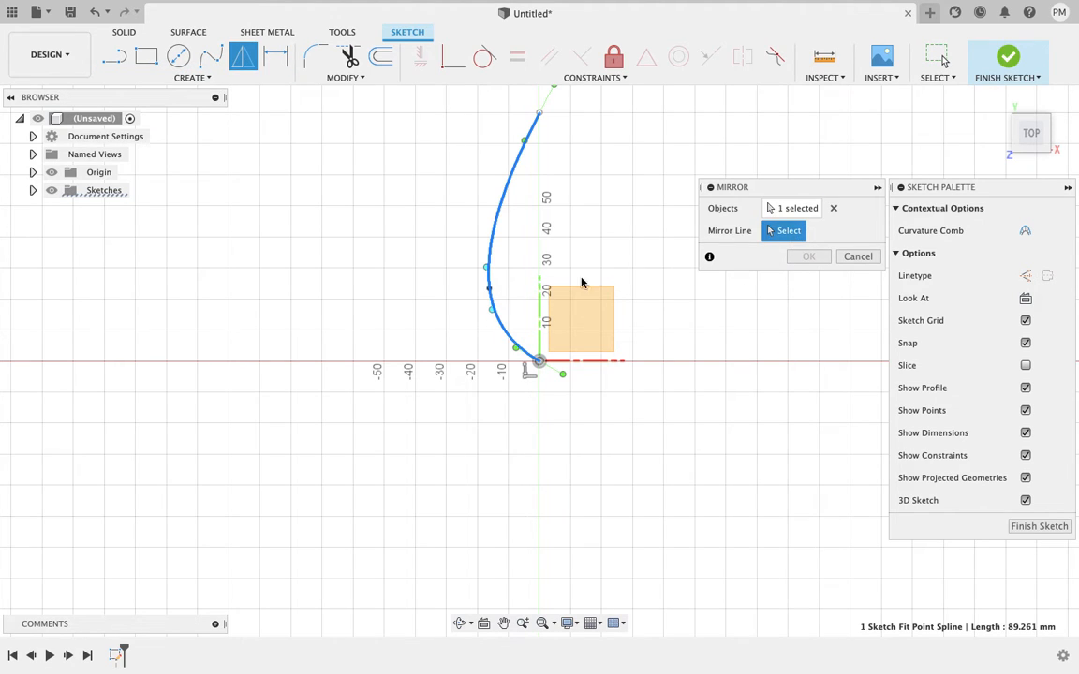
pyautogui.click(540, 323)
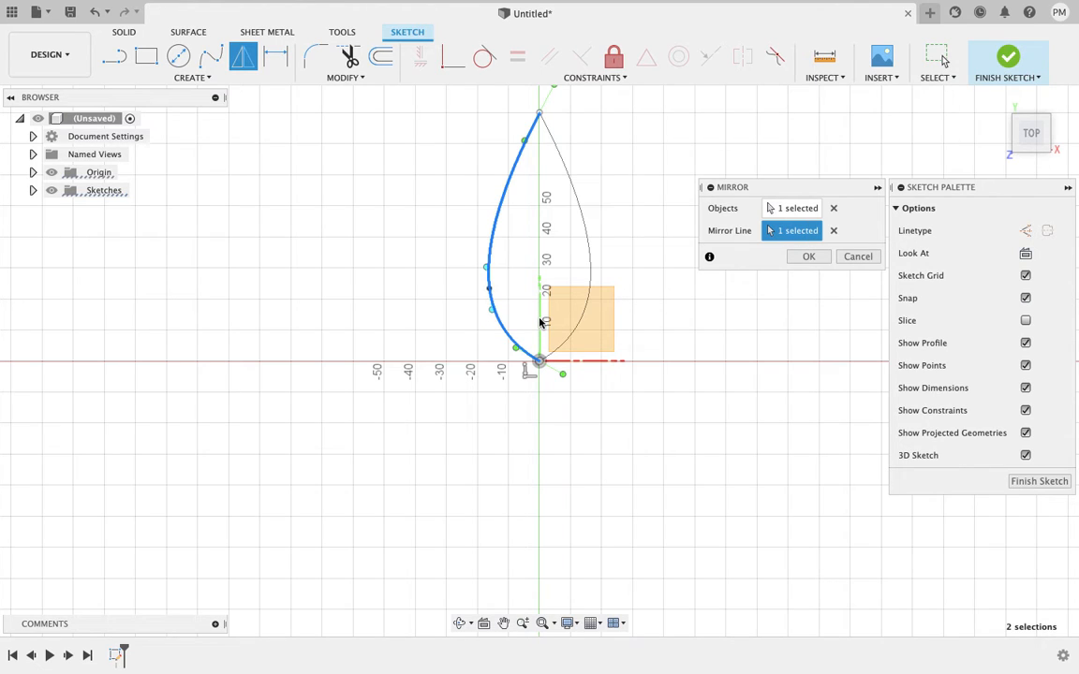
pyautogui.click(811, 256)
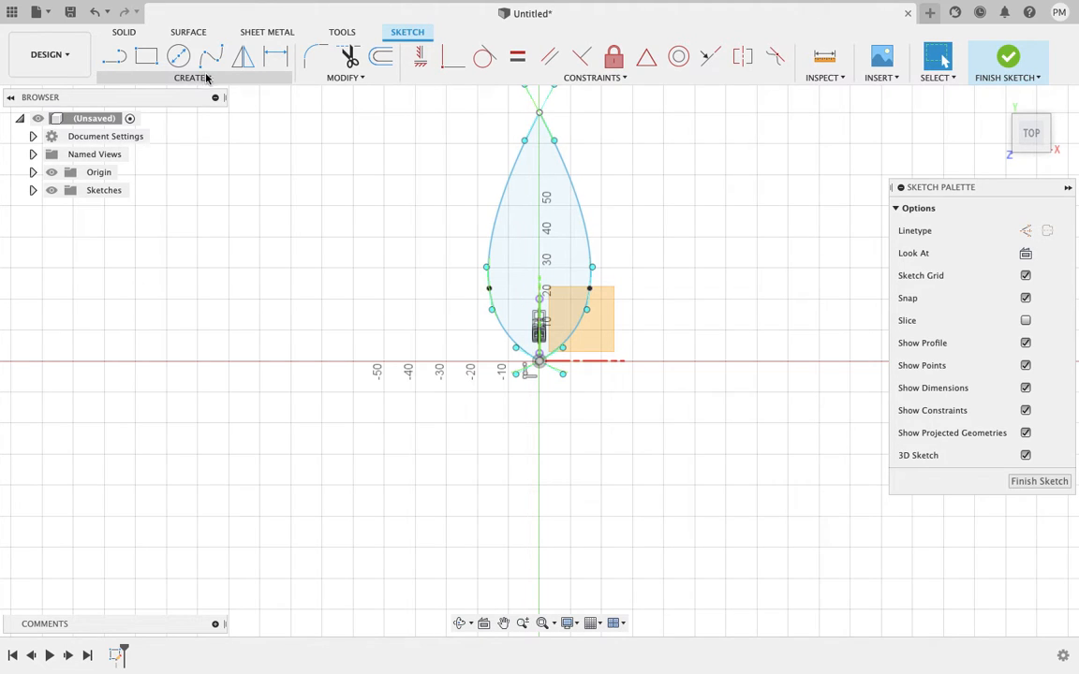
# - Create a full circular pattern of both petal curves around the origin with 7 instances and finish the sketch
pyautogui.click(174, 79)
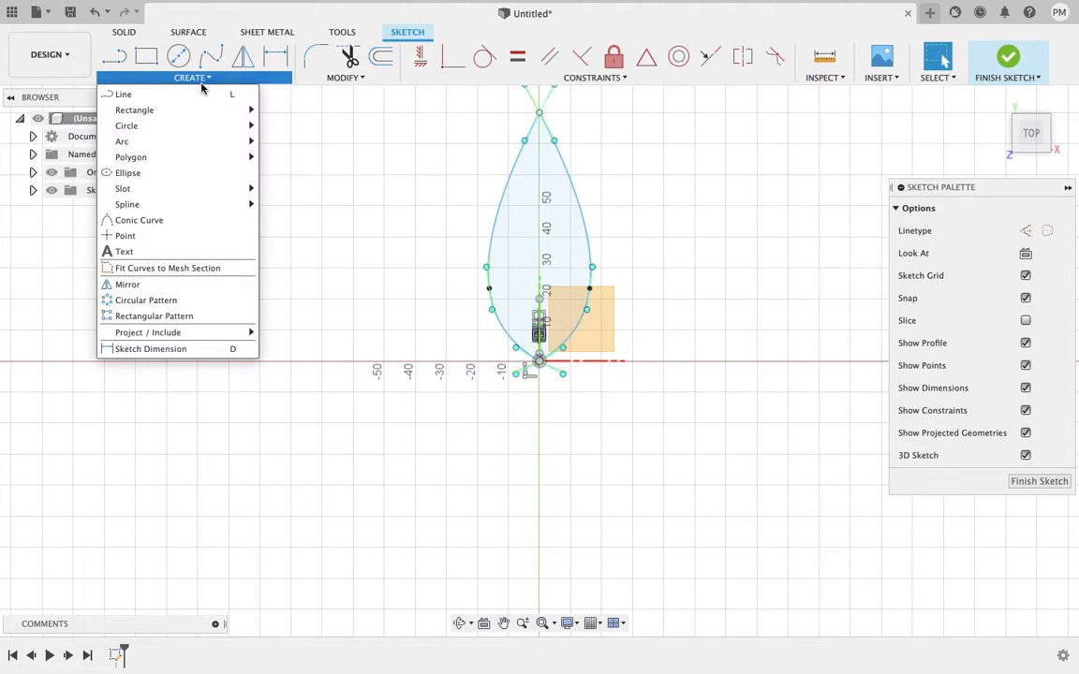
pyautogui.click(144, 301)
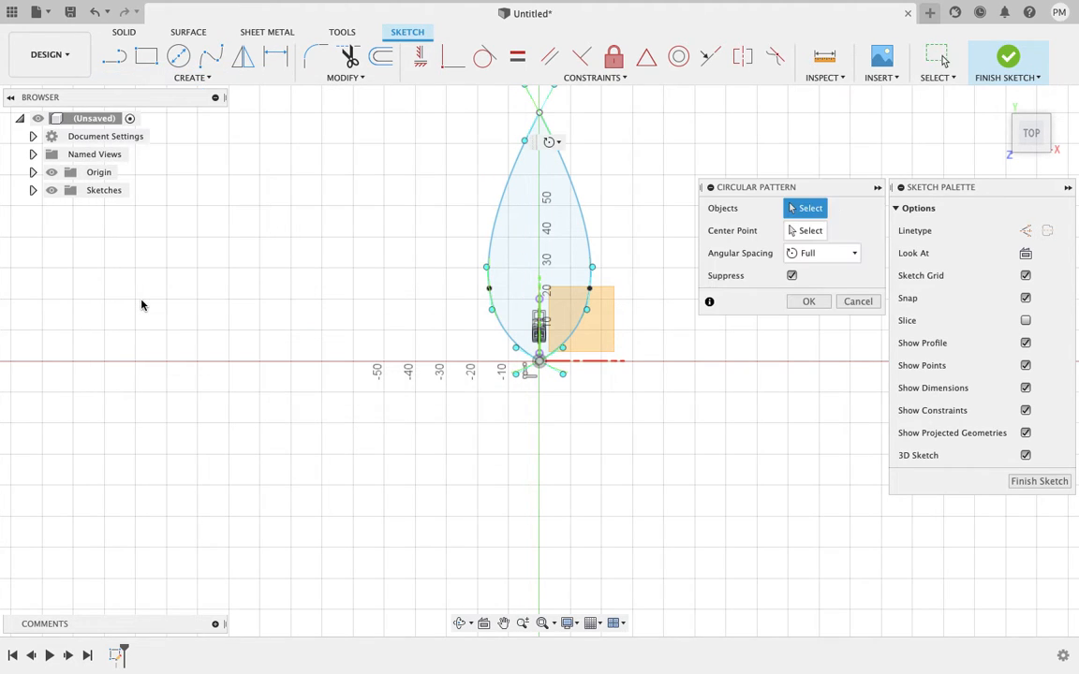
pyautogui.click(579, 216)
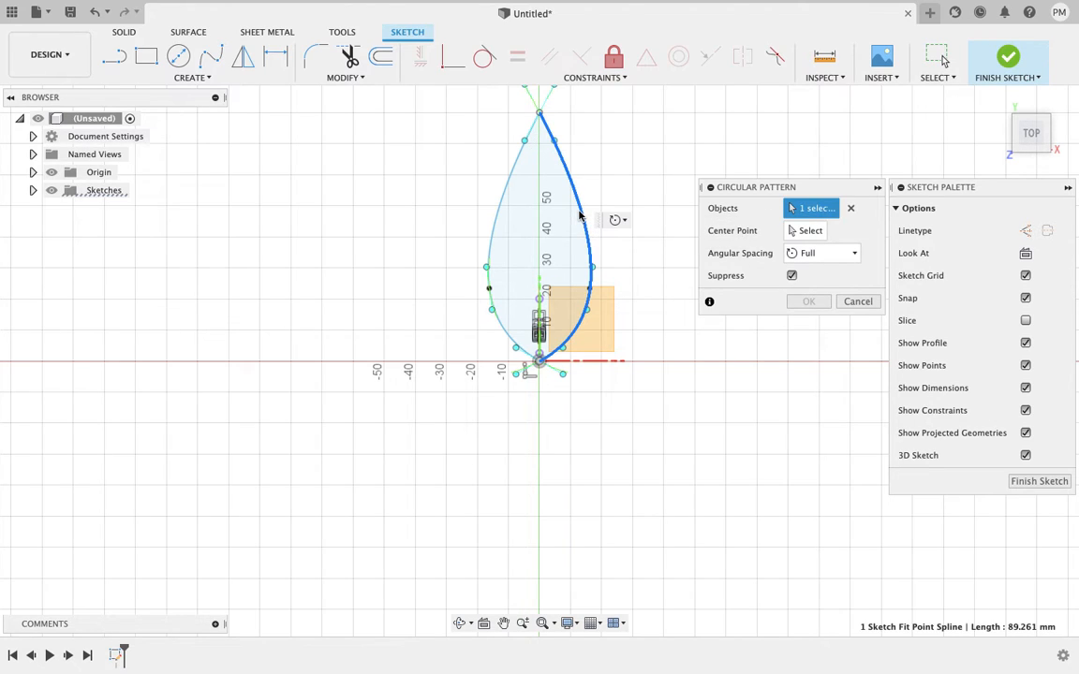
pyautogui.click(500, 211)
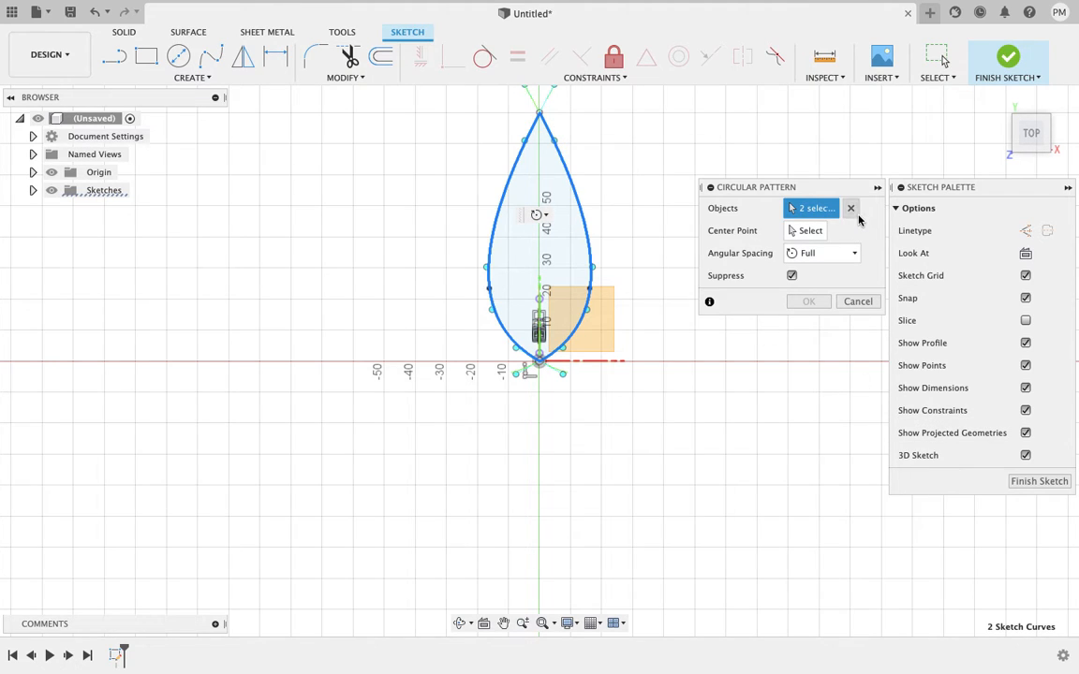
pyautogui.click(809, 232)
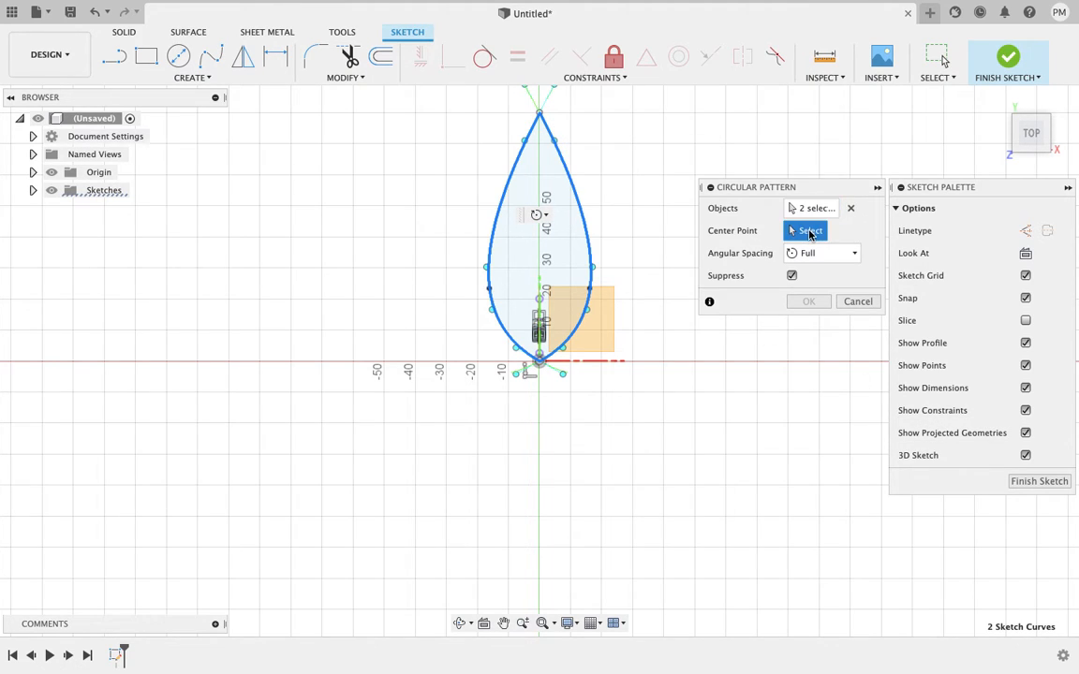
pyautogui.click(539, 362)
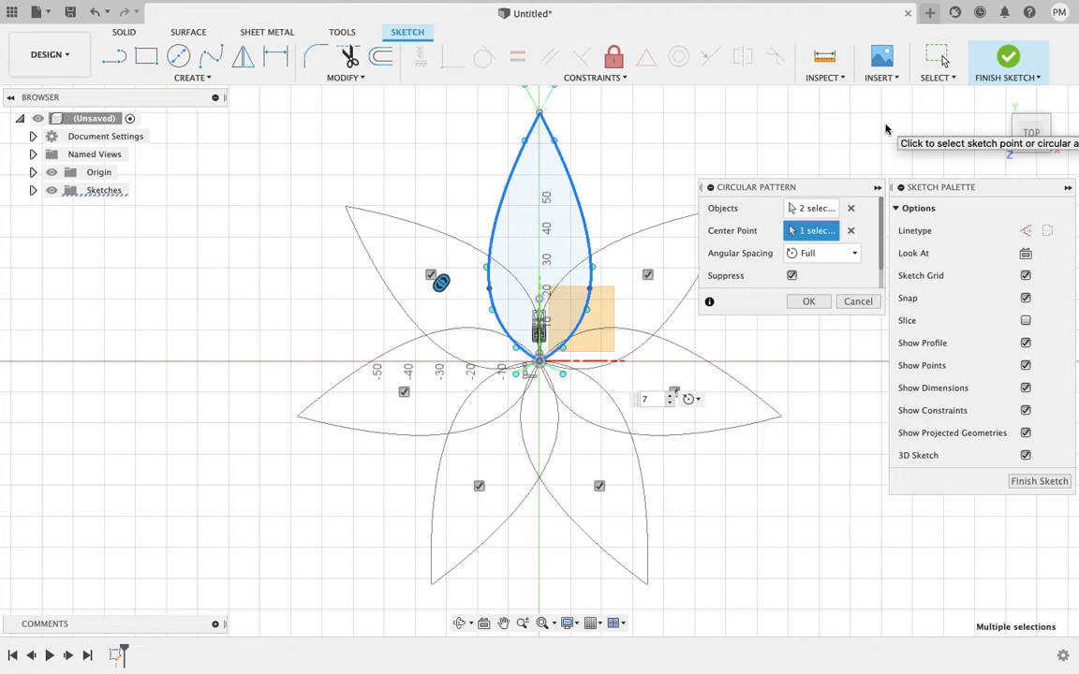
pyautogui.press('Return')
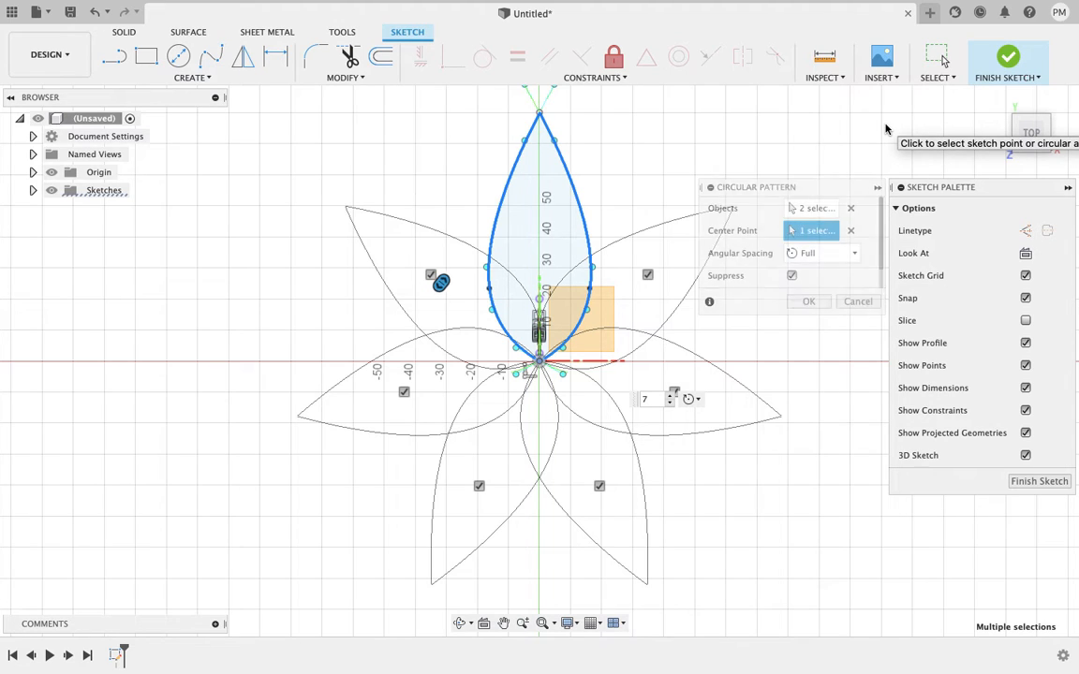
pyautogui.click(1008, 58)
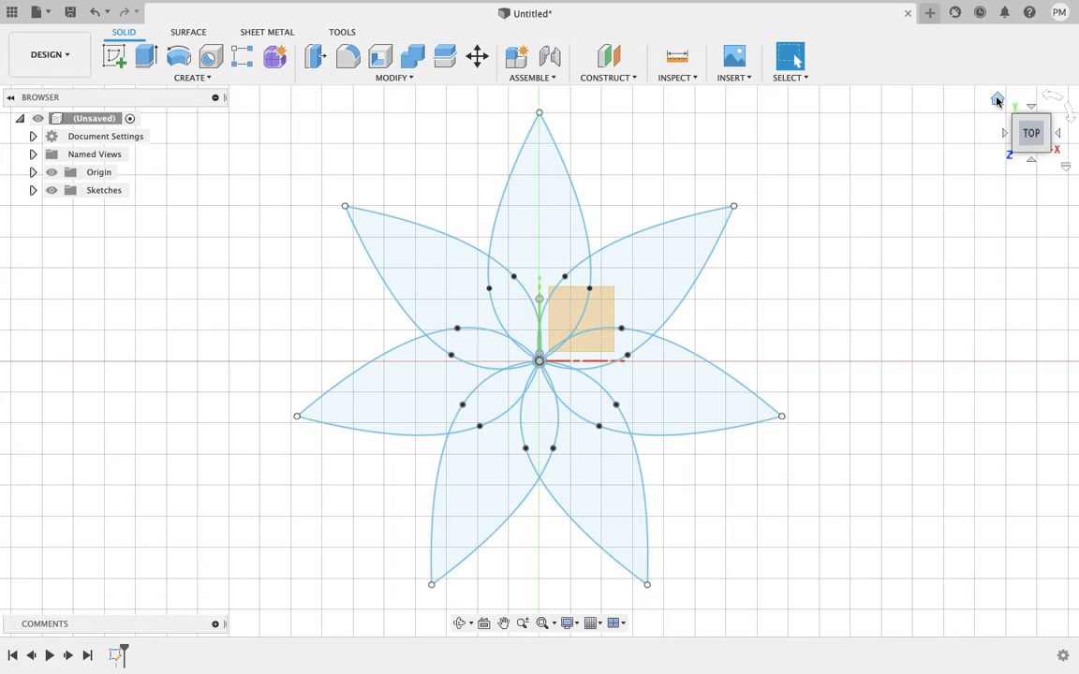
# - Extrude all the flower's petal profiles 5 mm as a new body
pyautogui.click(997, 102)
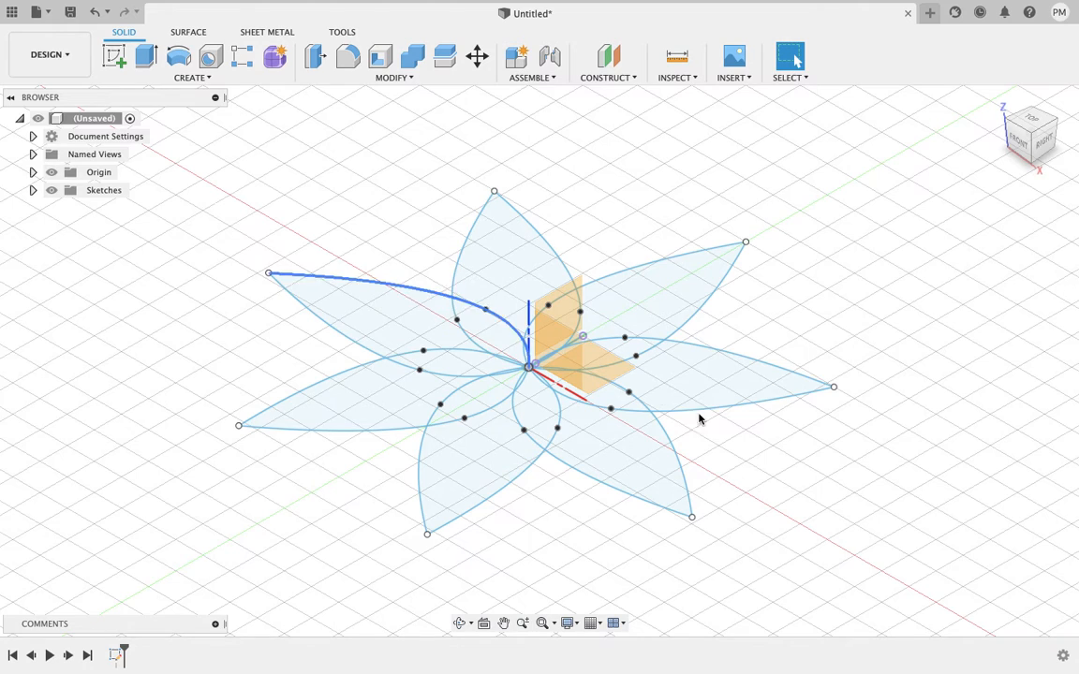
pyautogui.moveTo(337, 366); pyautogui.dragTo(199, 167)
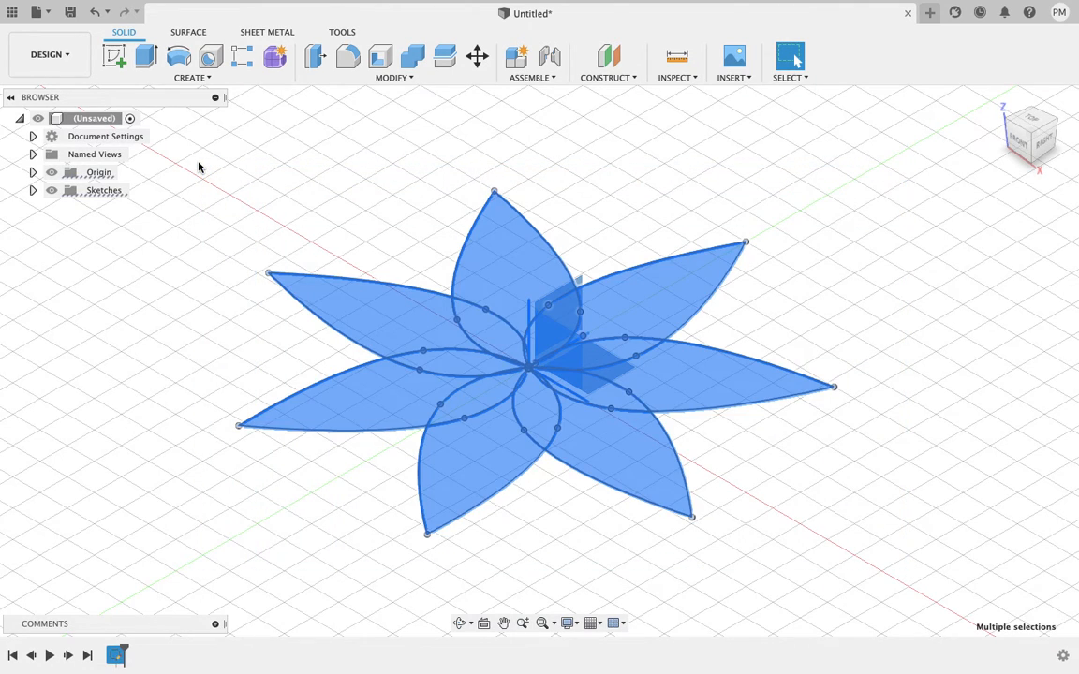
pyautogui.press('e')
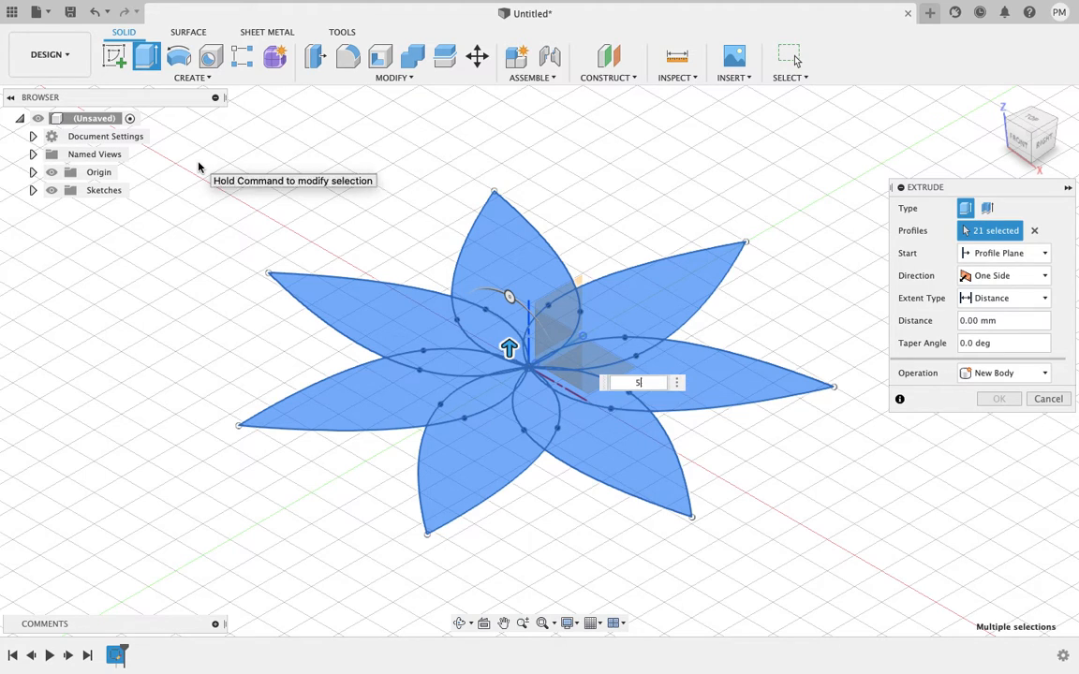
pyautogui.write('5')
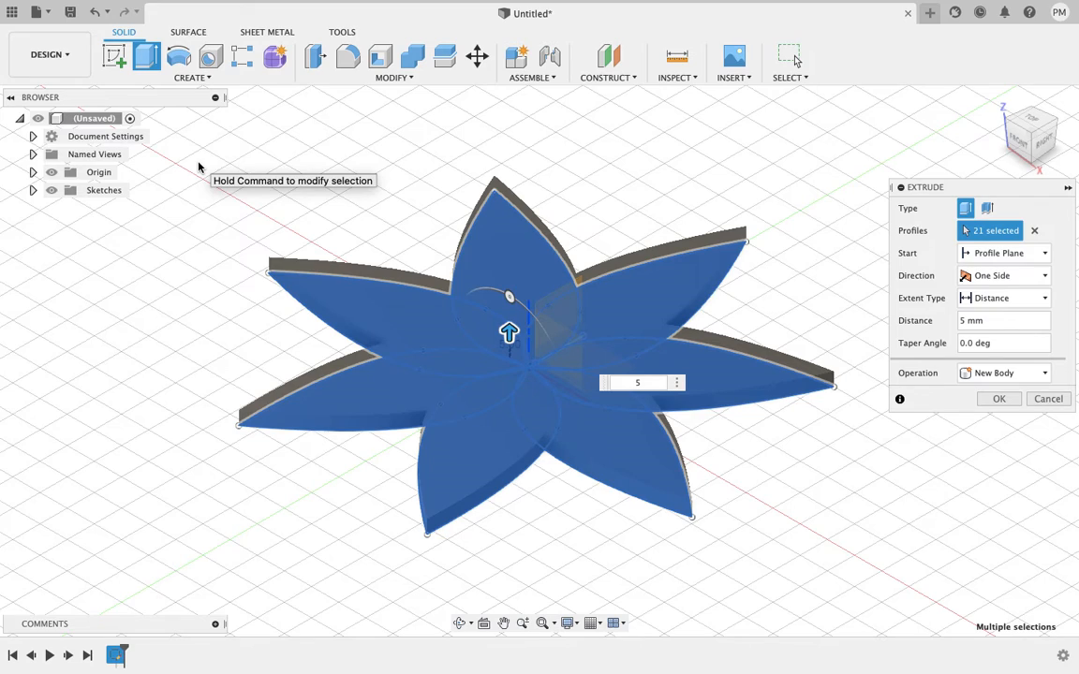
pyautogui.press('Return')
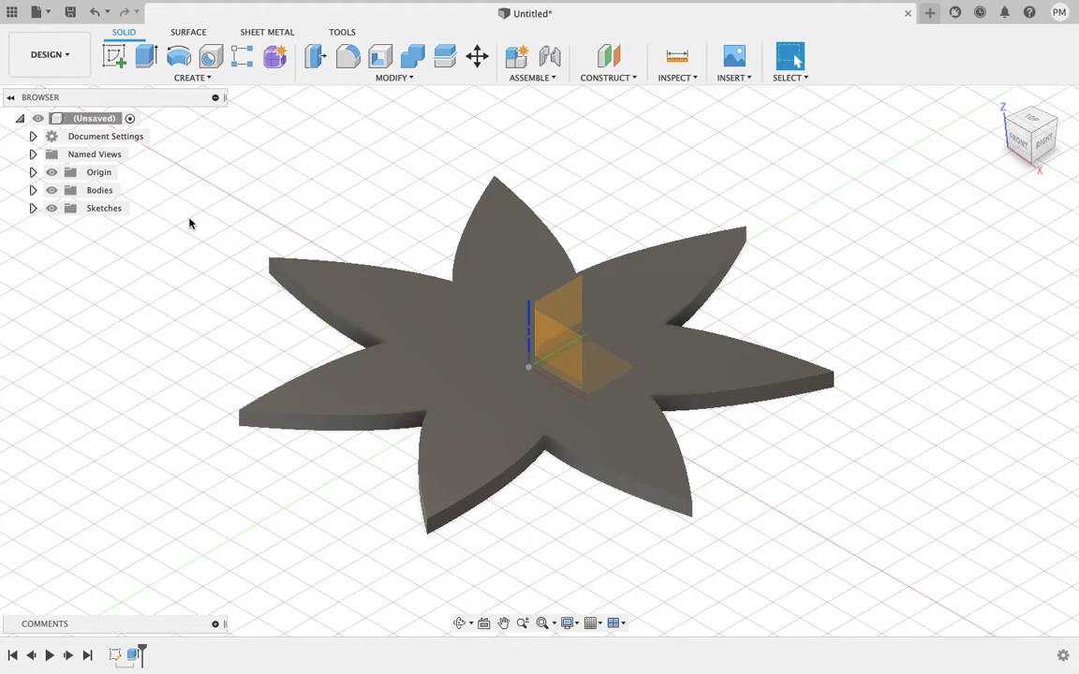
# - Make the petal sketch visible again with the extruded flower body
pyautogui.click(33, 208)
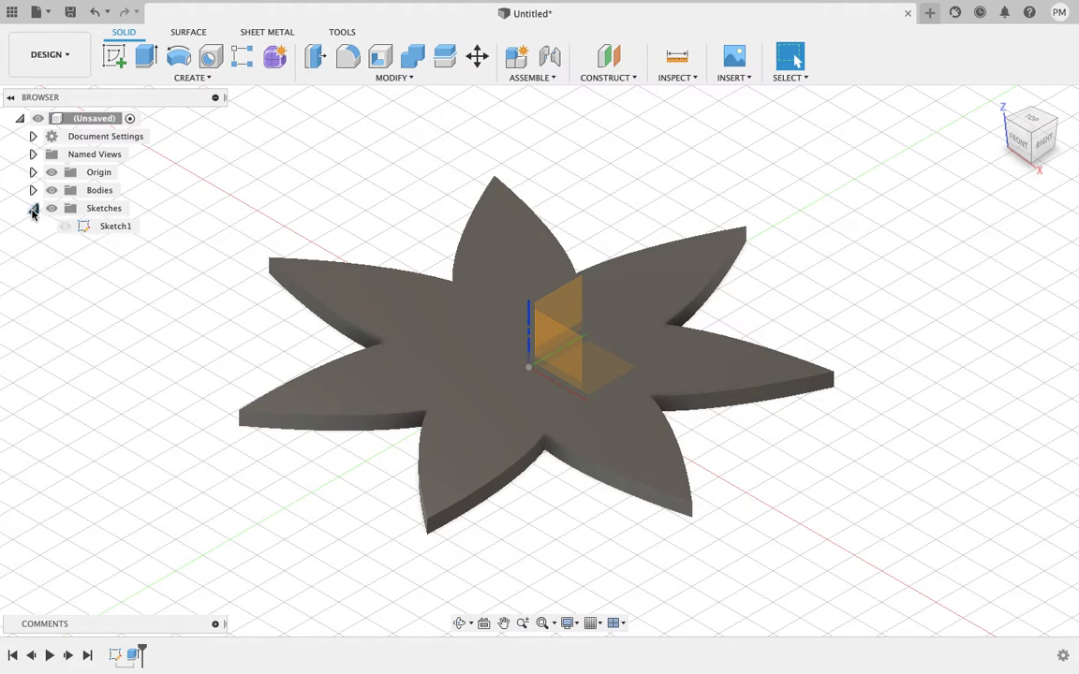
pyautogui.click(67, 228)
pyautogui.click(64, 227)
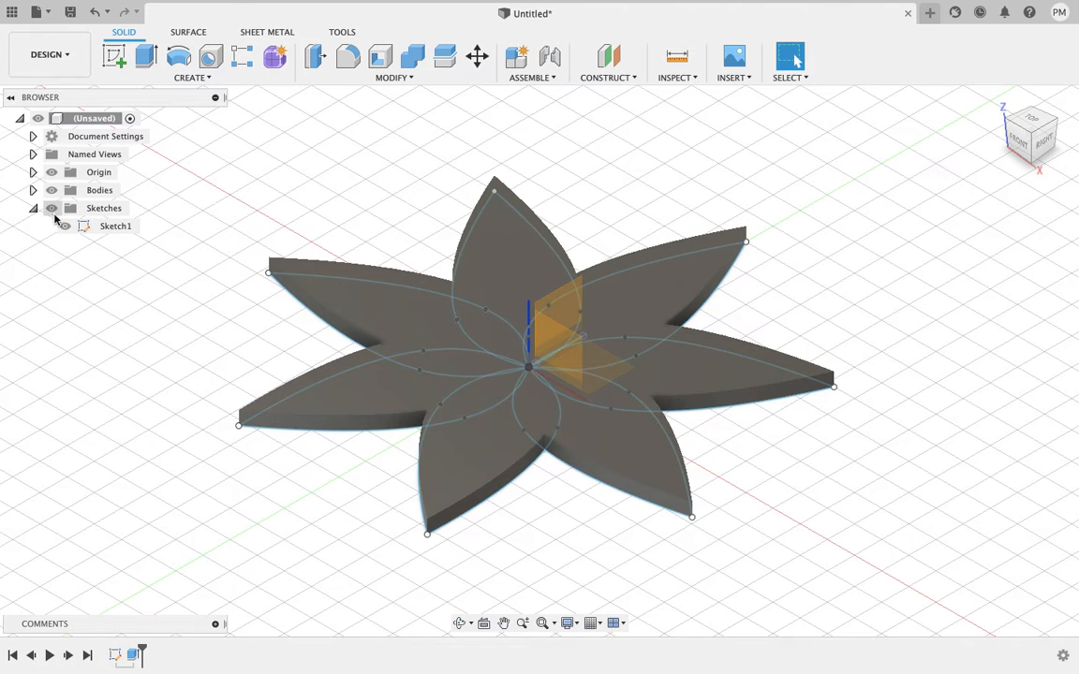
# - Hide the flower body so that only the petal sketch is displayed
pyautogui.click(63, 228)
pyautogui.click(65, 228)
pyautogui.click(64, 228)
pyautogui.click(64, 228)
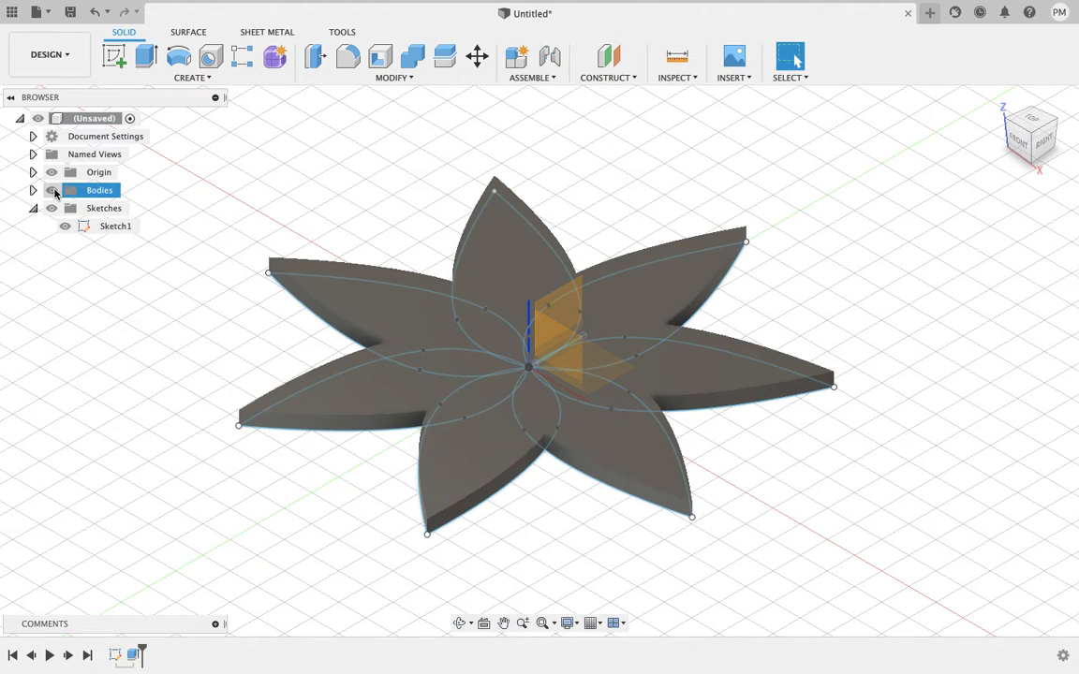
pyautogui.click(53, 191)
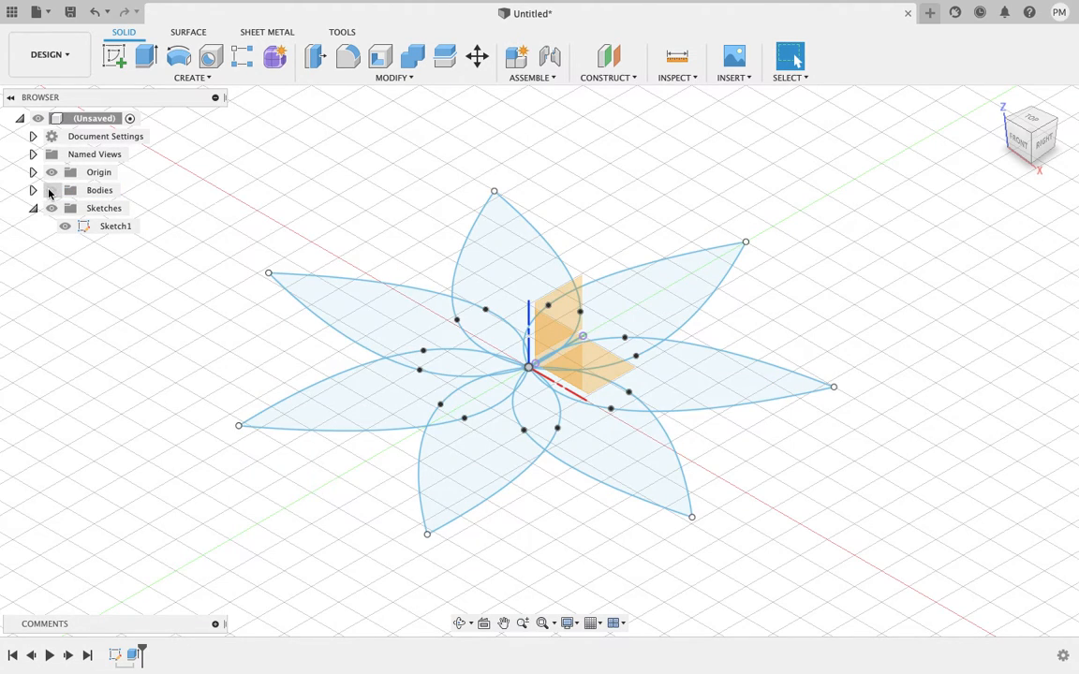
pyautogui.click(52, 191)
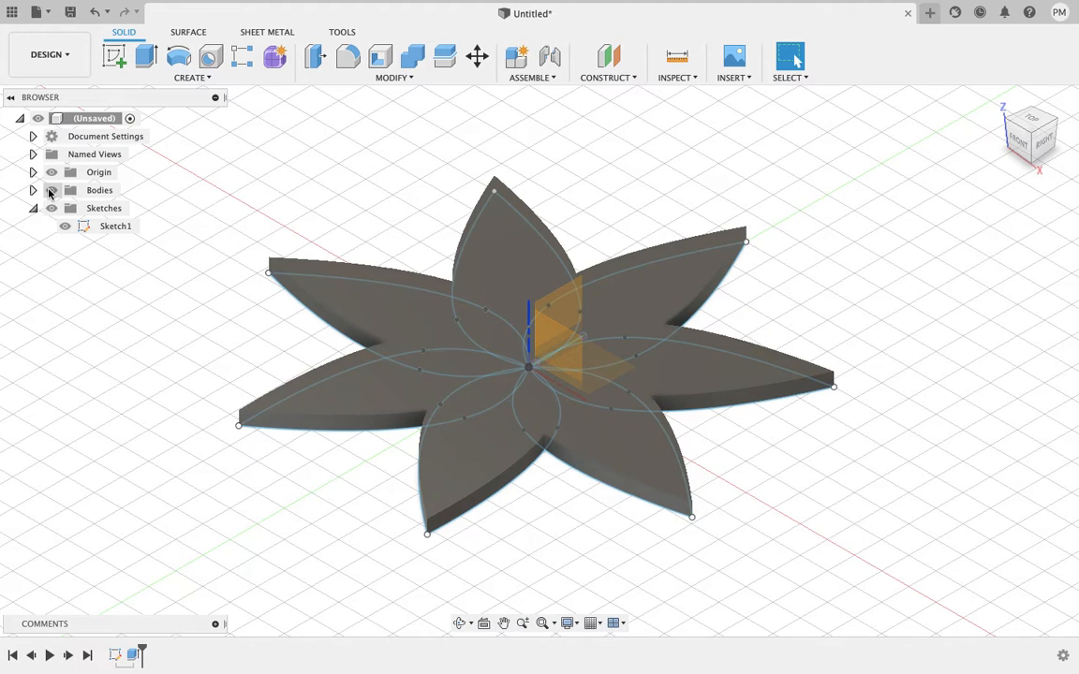
pyautogui.click(52, 191)
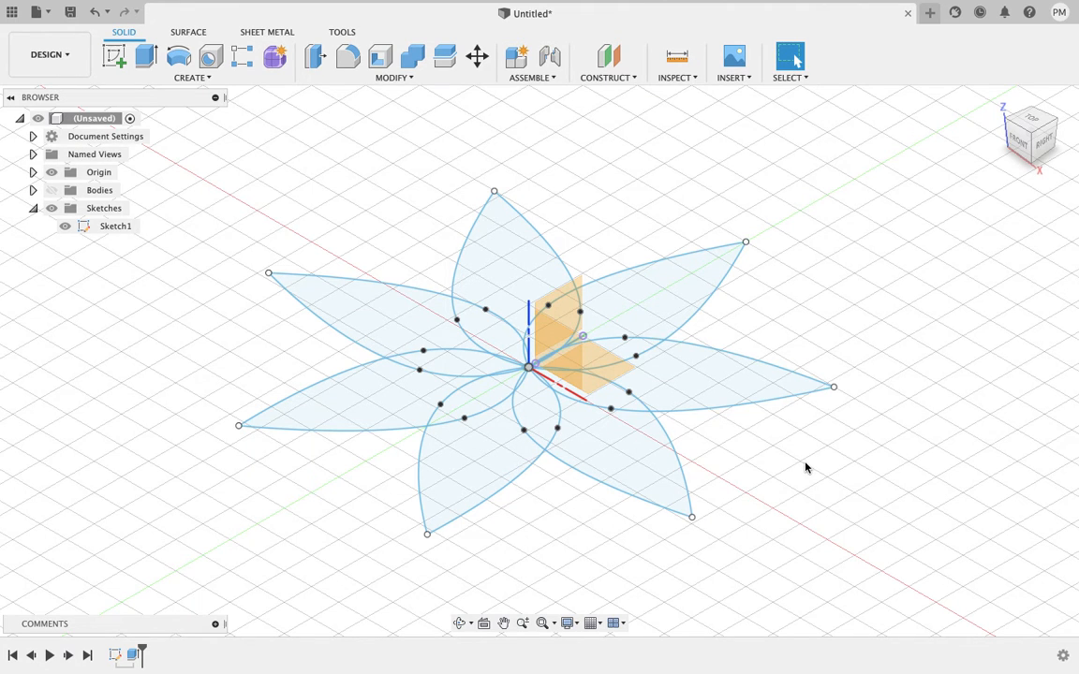
# - Extrude all the inner overlapping profiles around the flower's center by 10 mm
pyautogui.scroll(5, 806, 467)
pyautogui.scroll(3, 806, 468)
pyautogui.hscroll(-3, 806, 467)
pyautogui.scroll(-2, 806, 467)
pyautogui.moveTo(571, 411); pyautogui.dragTo(402, 306)
pyautogui.moveTo(397, 307); pyautogui.dragTo(381, 307)
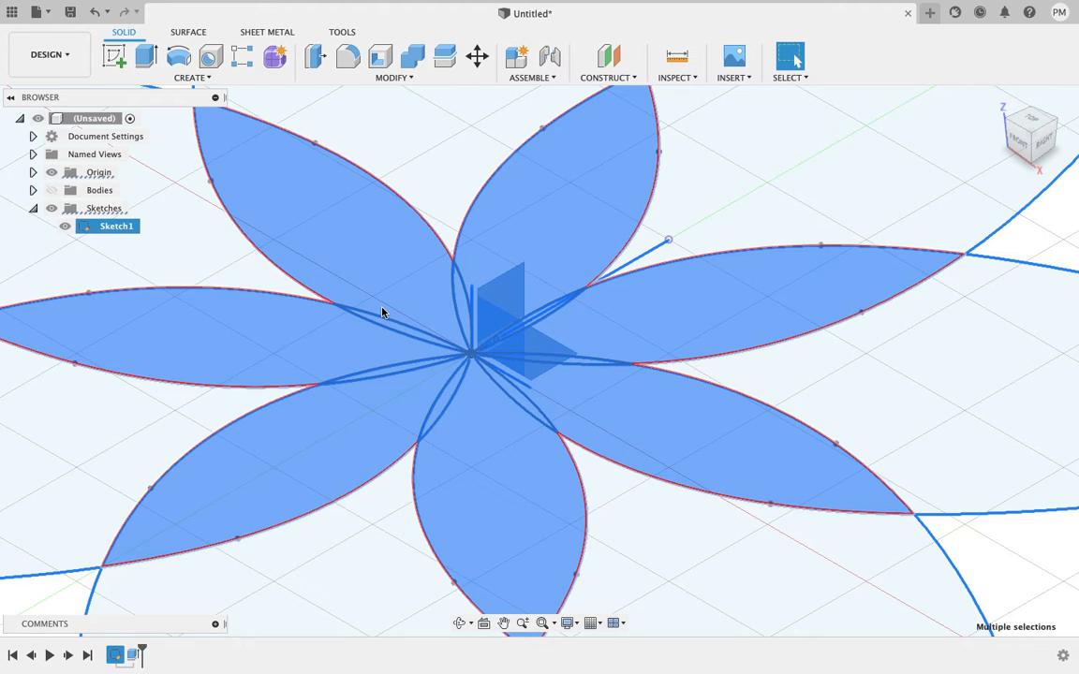
pyautogui.press('e')
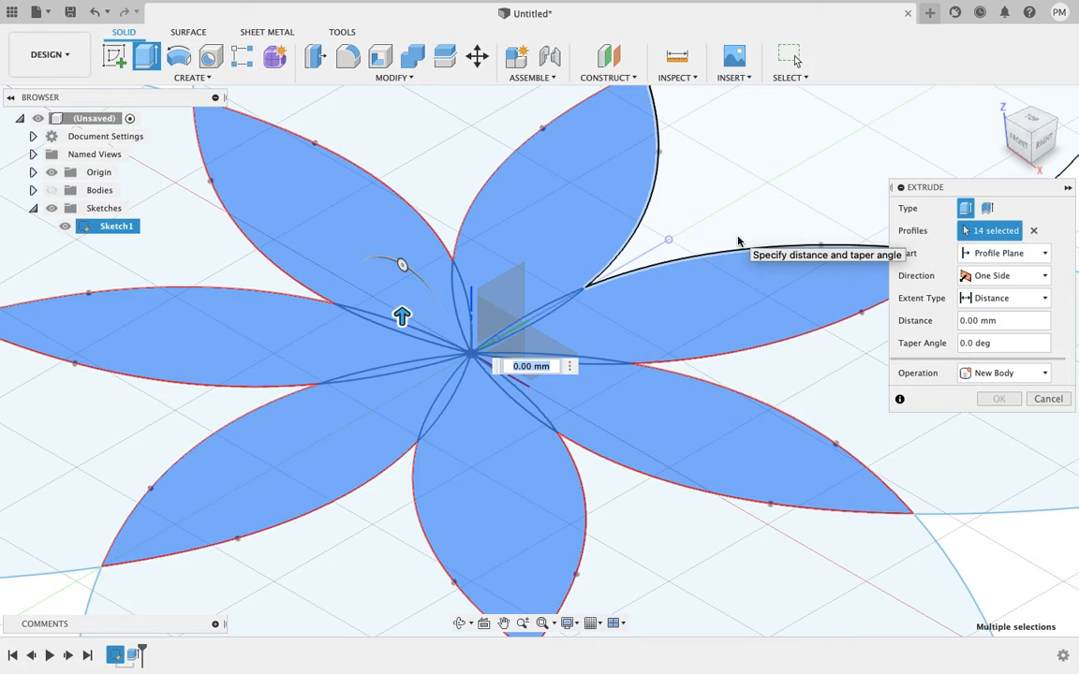
pyautogui.write('10')
pyautogui.press('Return')
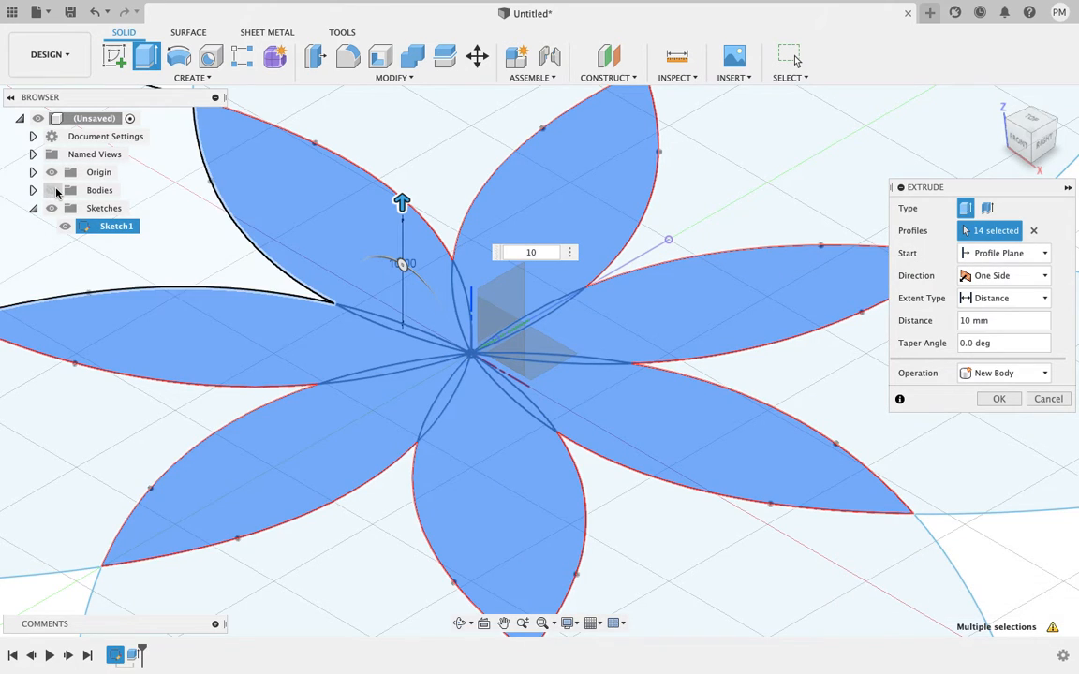
# - Display the flower body again, join the inner petal extrusion to it and hide the sketch
pyautogui.click(51, 190)
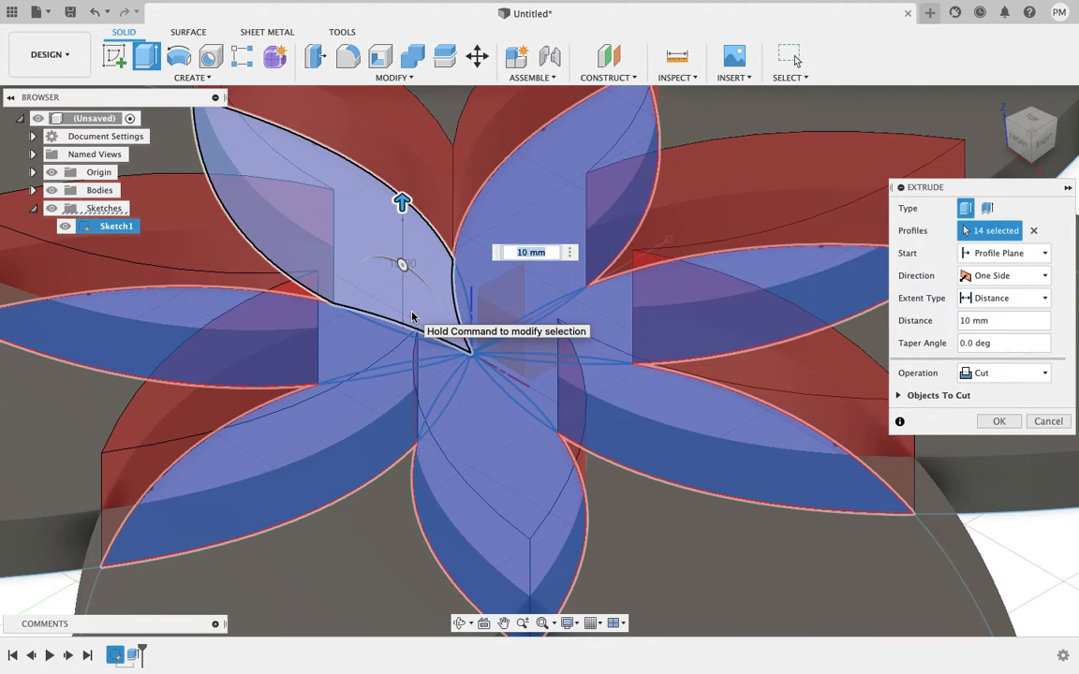
pyautogui.scroll(-5, 412, 317)
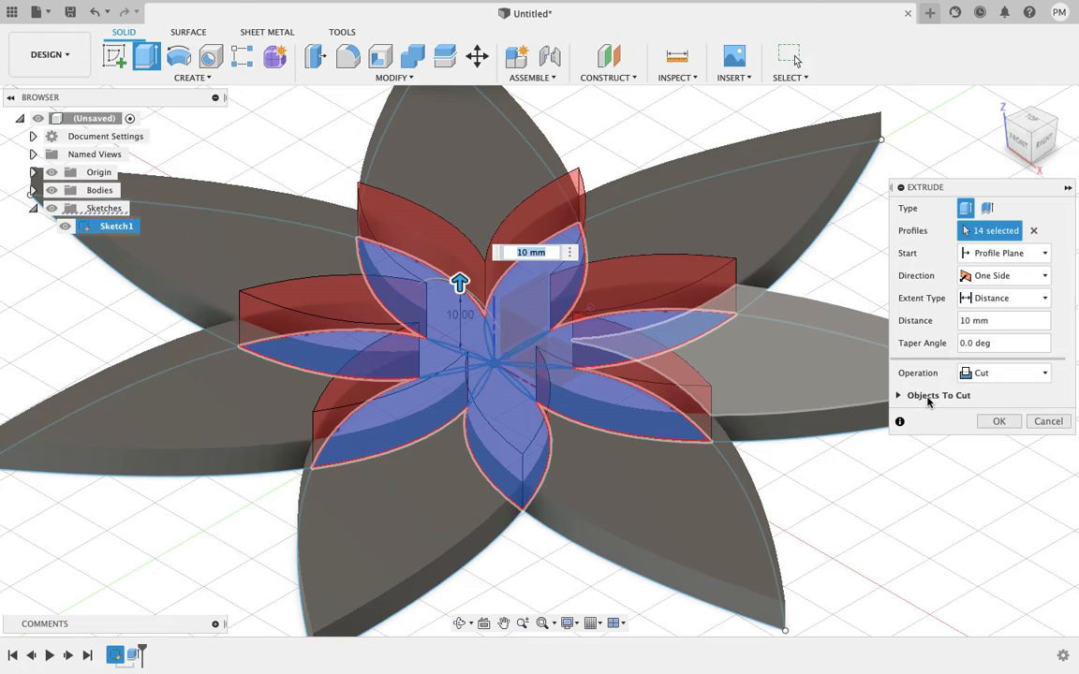
pyautogui.click(994, 376)
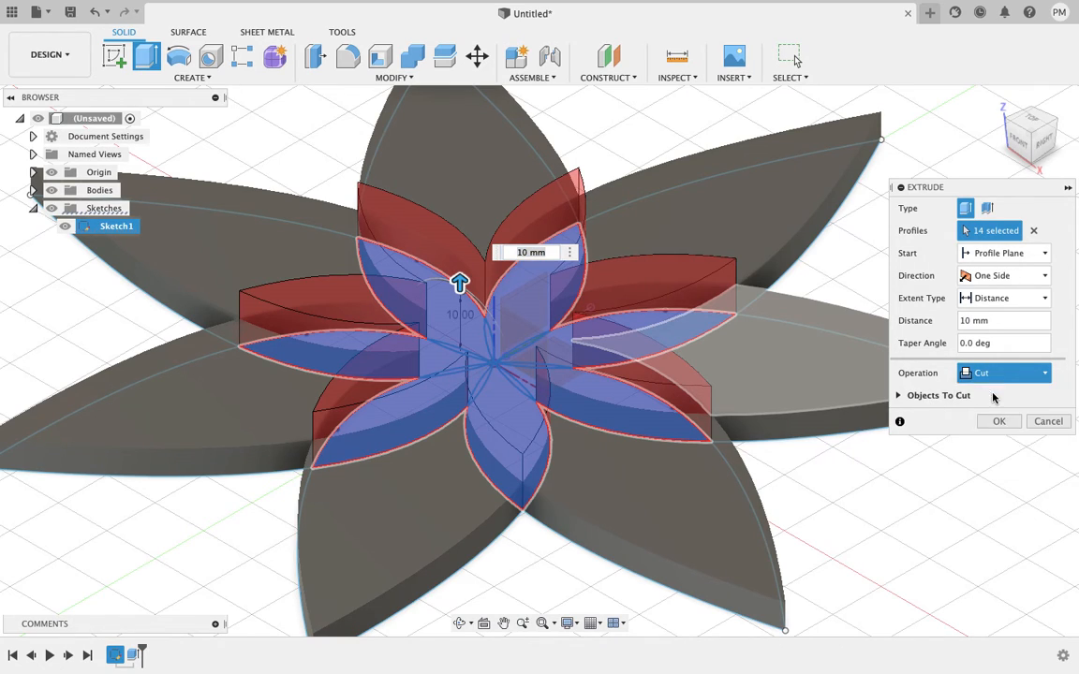
pyautogui.click(994, 395)
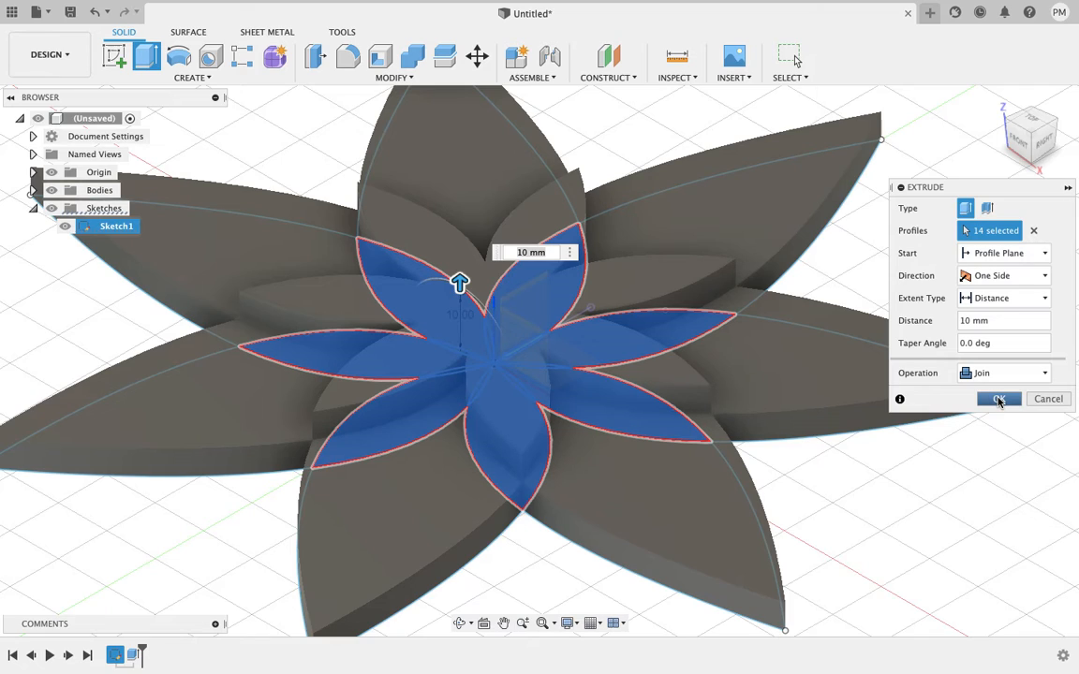
pyautogui.click(999, 400)
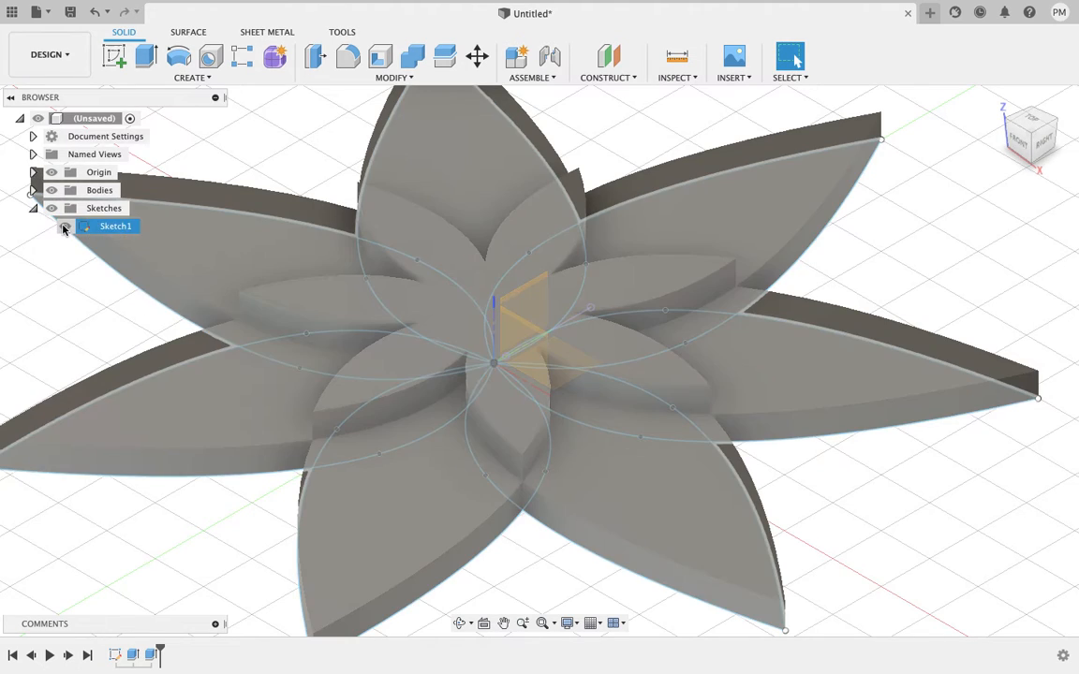
pyautogui.click(65, 226)
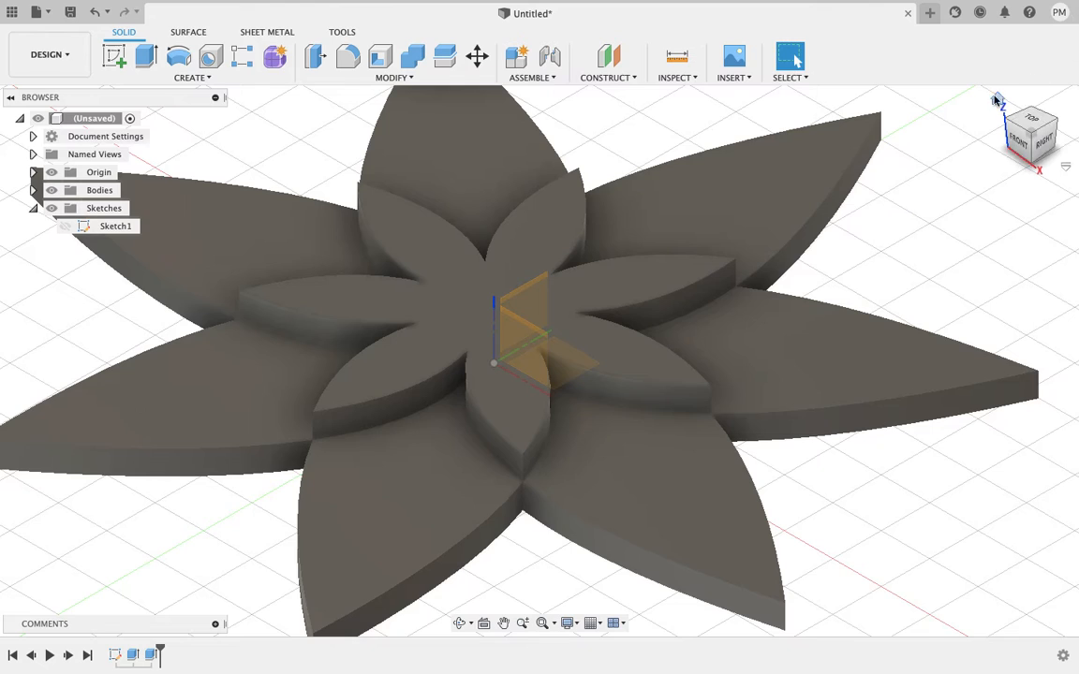
pyautogui.click(997, 101)
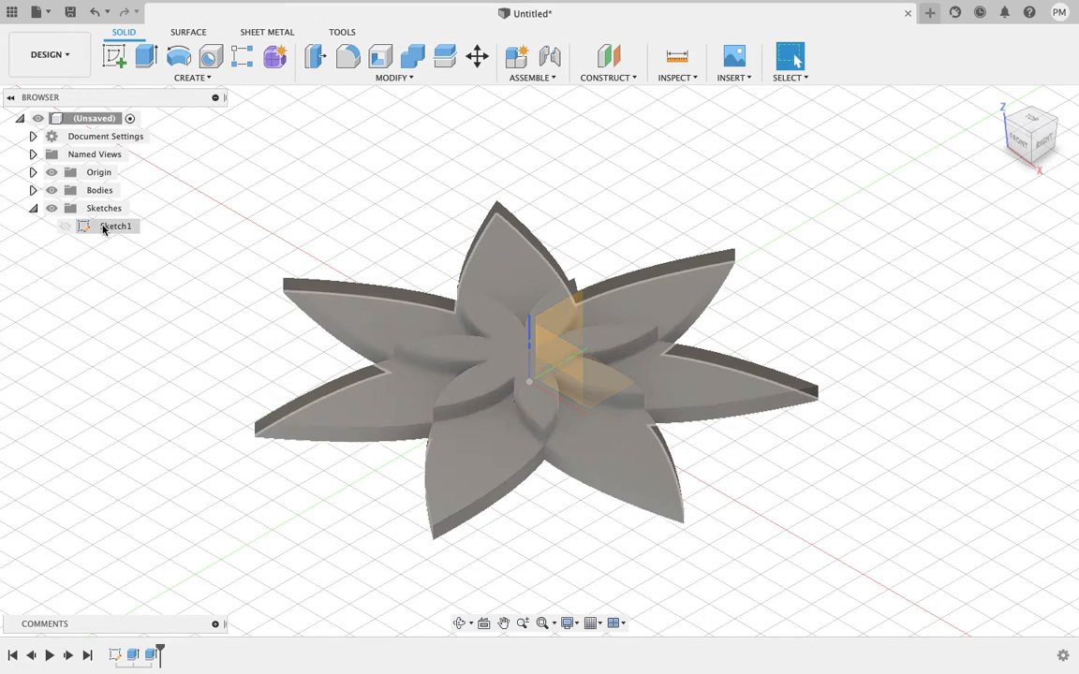
# - Reopen the petal sketch and draw a circle about 6 mm in diameter on the Y axis, near the tip of the vertical petal
pyautogui.click(64, 225)
pyautogui.rightClick(108, 230)
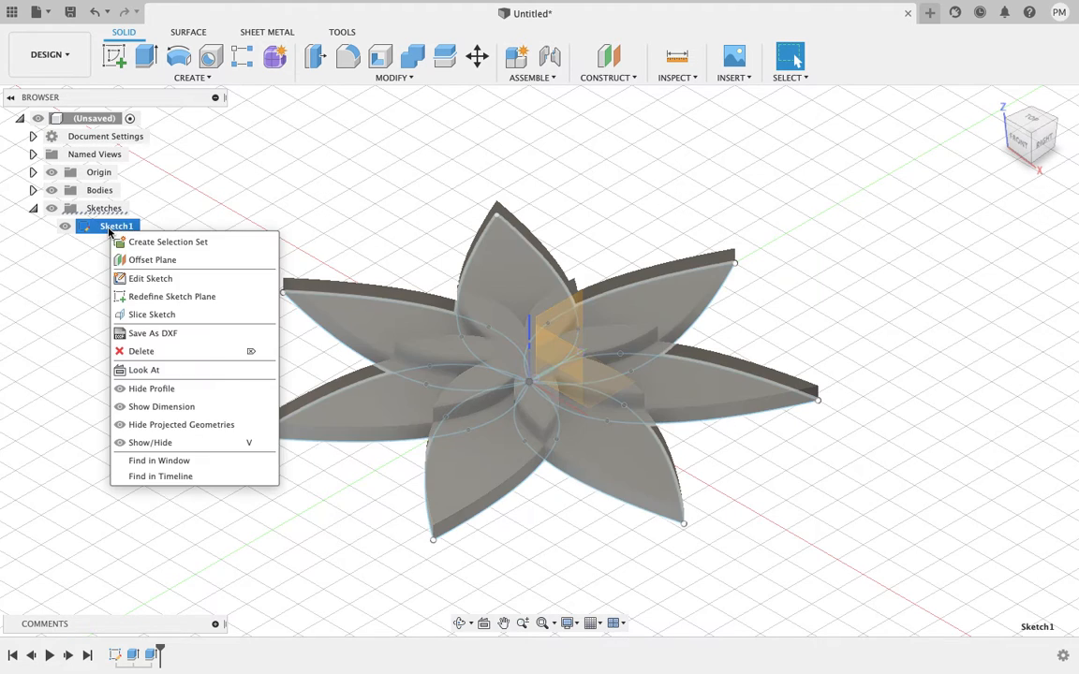
pyautogui.click(148, 279)
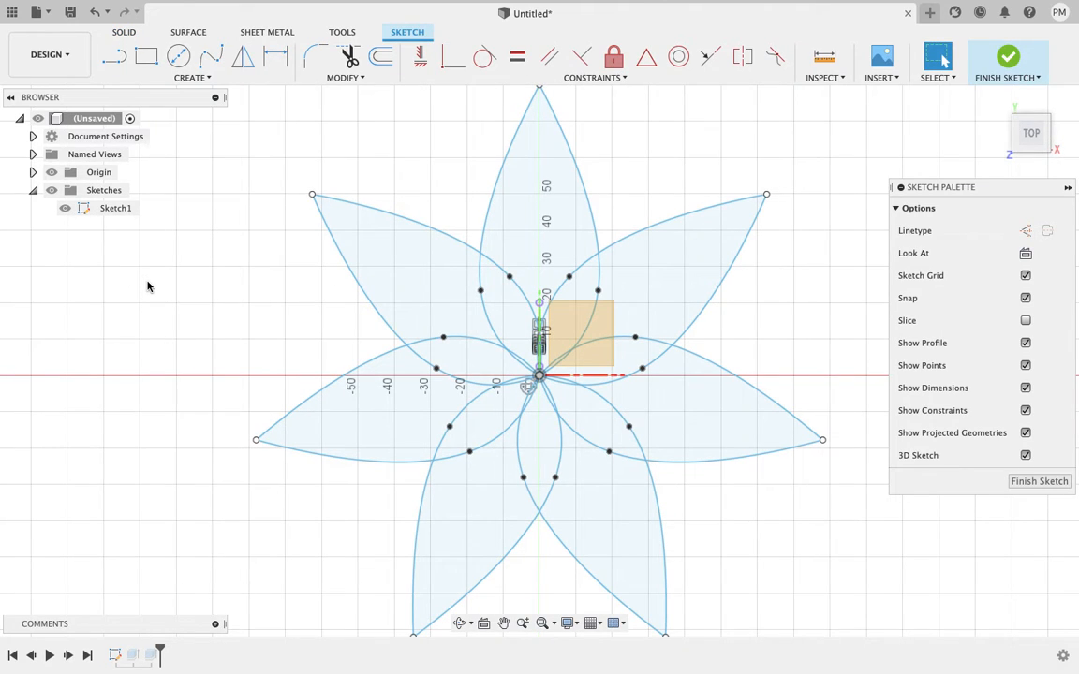
pyautogui.click(178, 57)
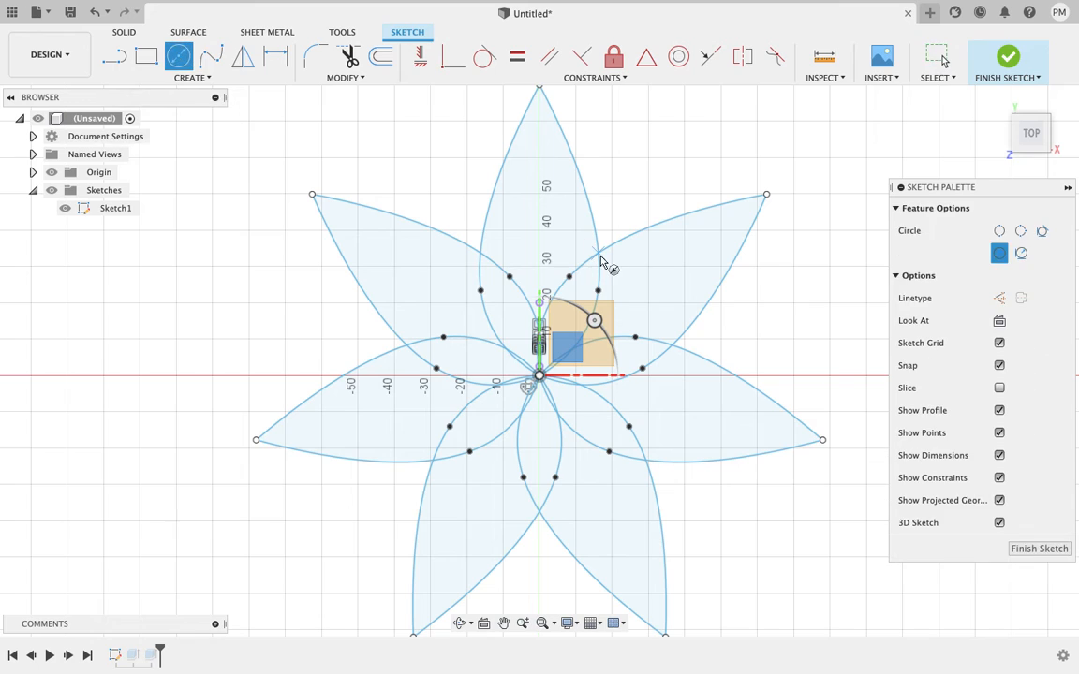
pyautogui.click(539, 169)
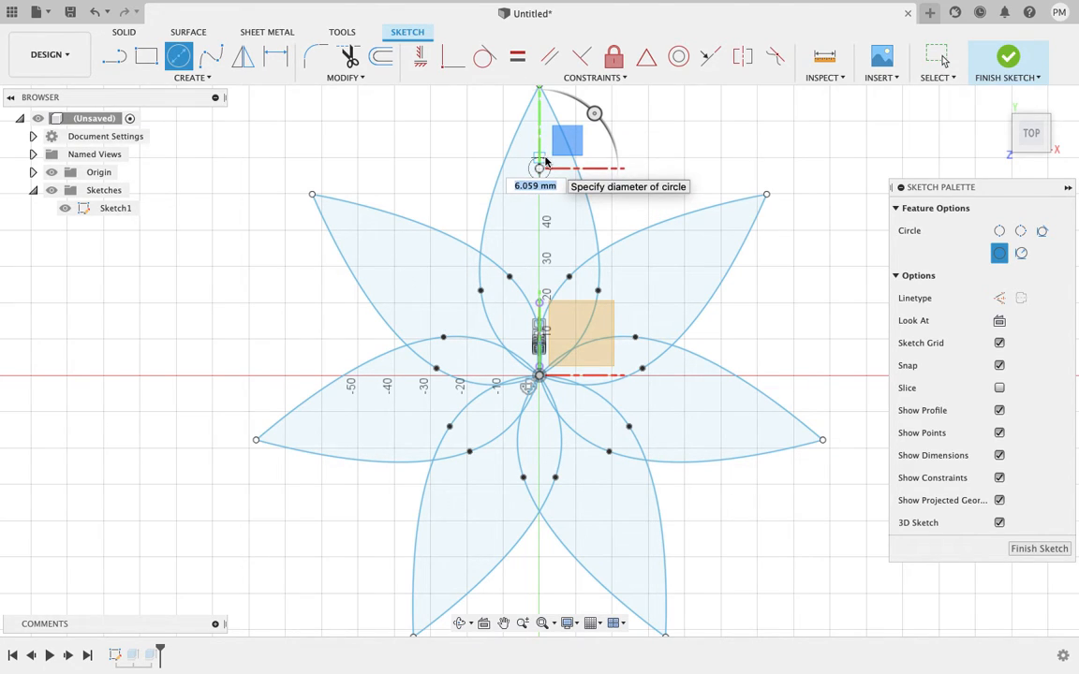
pyautogui.click(546, 164)
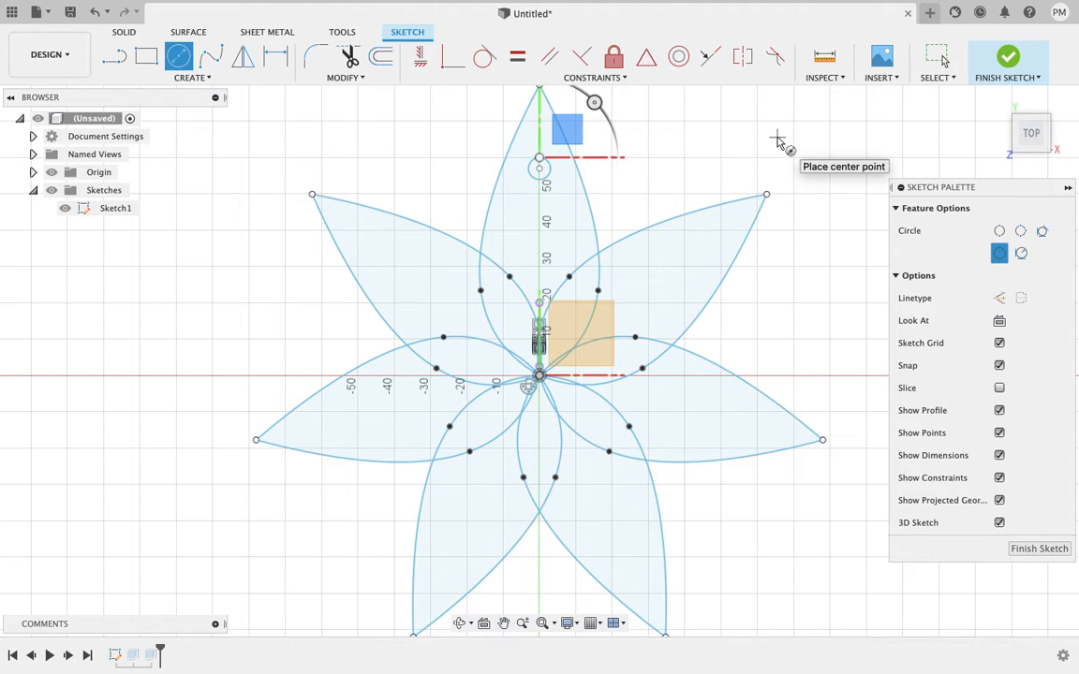
pyautogui.press('Escape')
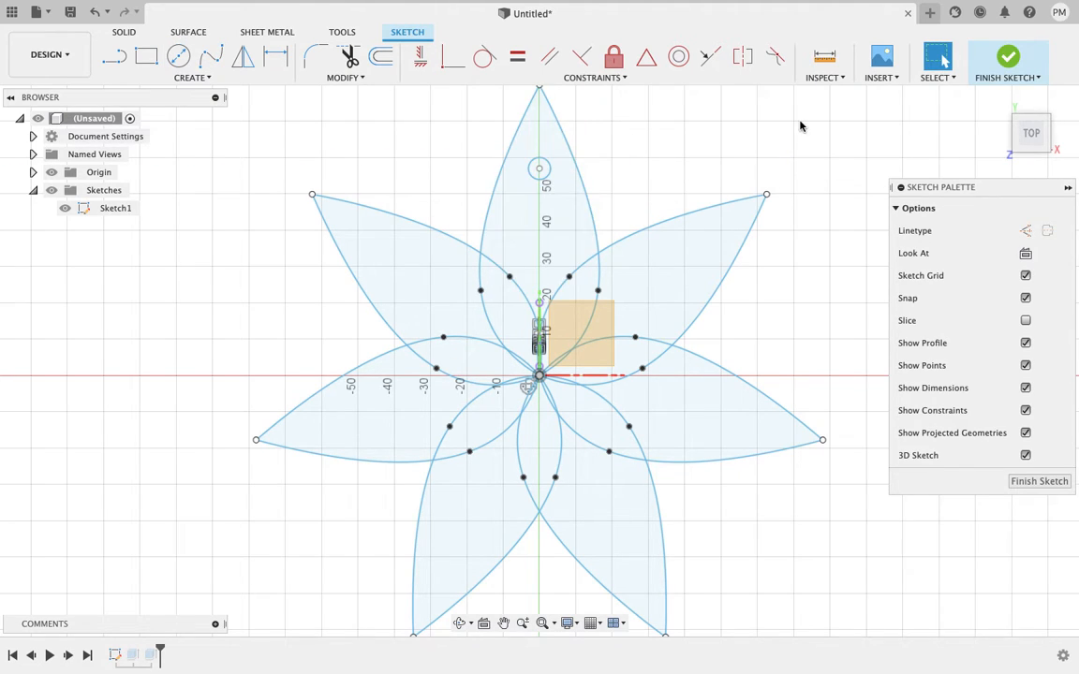
# - Extrude the small circle near the petal tip 10 mm as a new body
pyautogui.scroll(5, 545, 174)
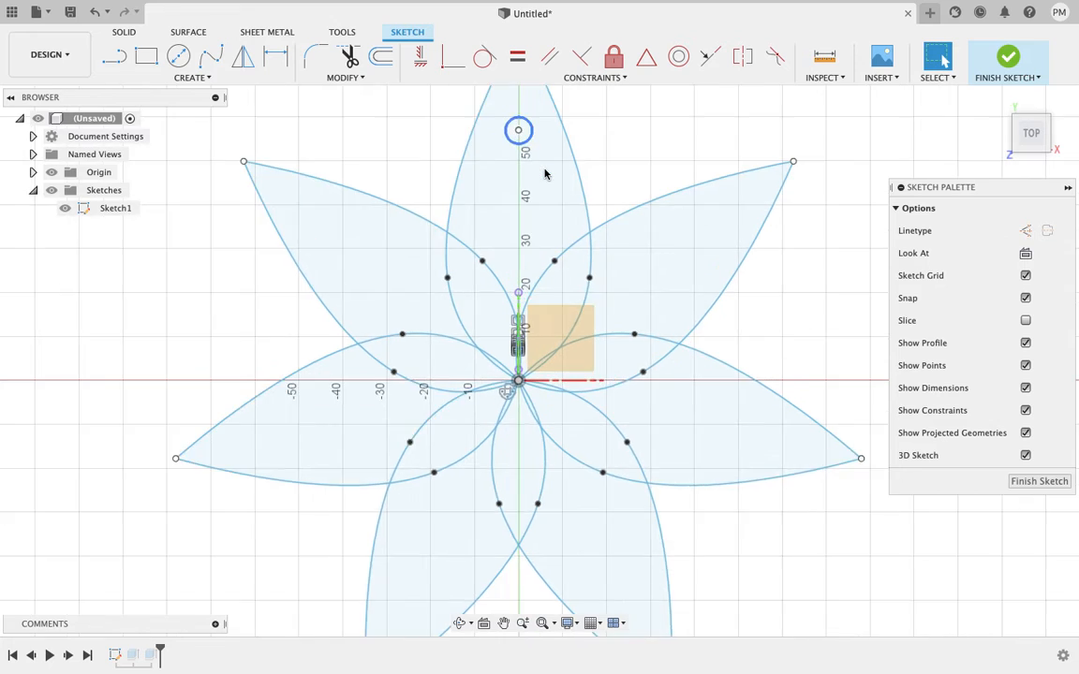
pyautogui.scroll(5, 545, 174)
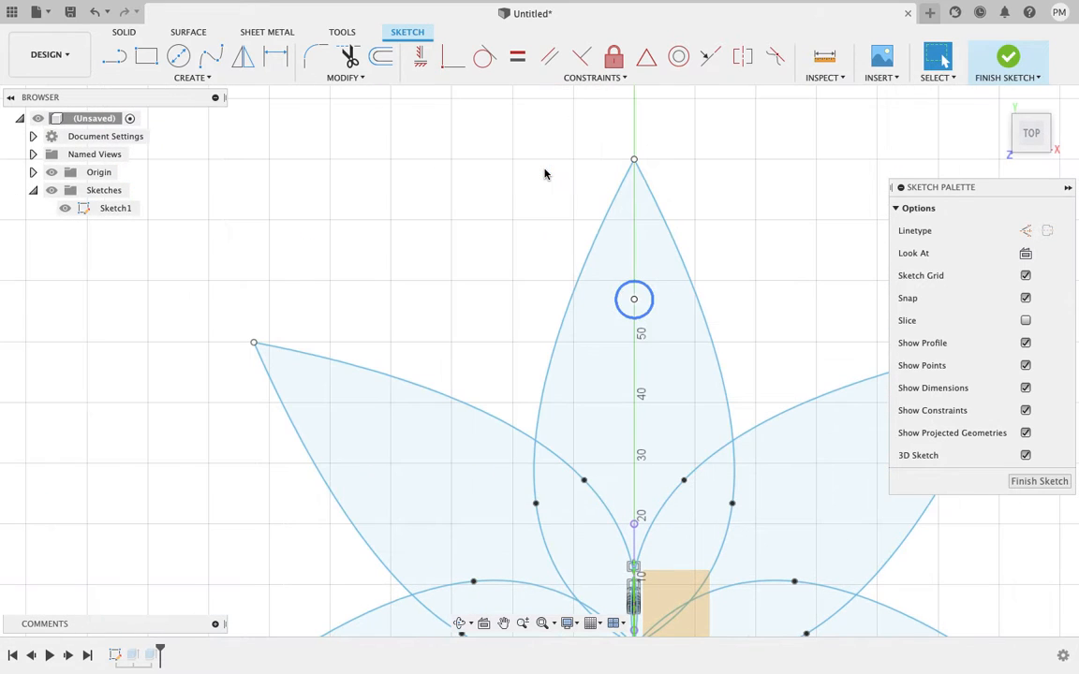
pyautogui.click(637, 298)
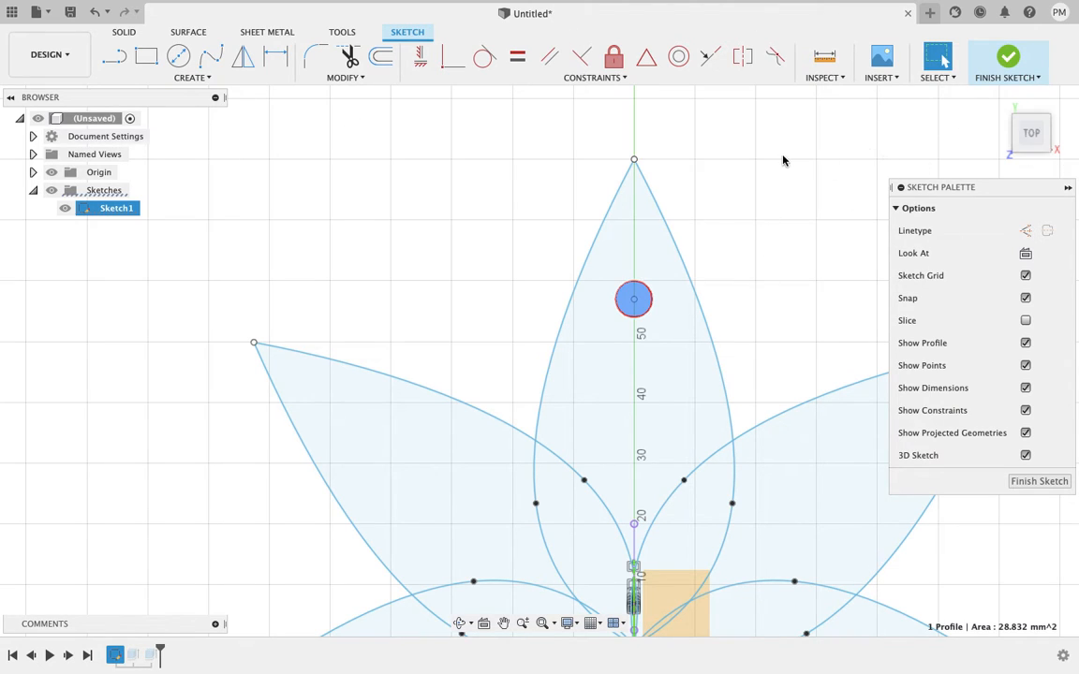
pyautogui.click(813, 147)
pyautogui.click(631, 299)
pyautogui.press('e')
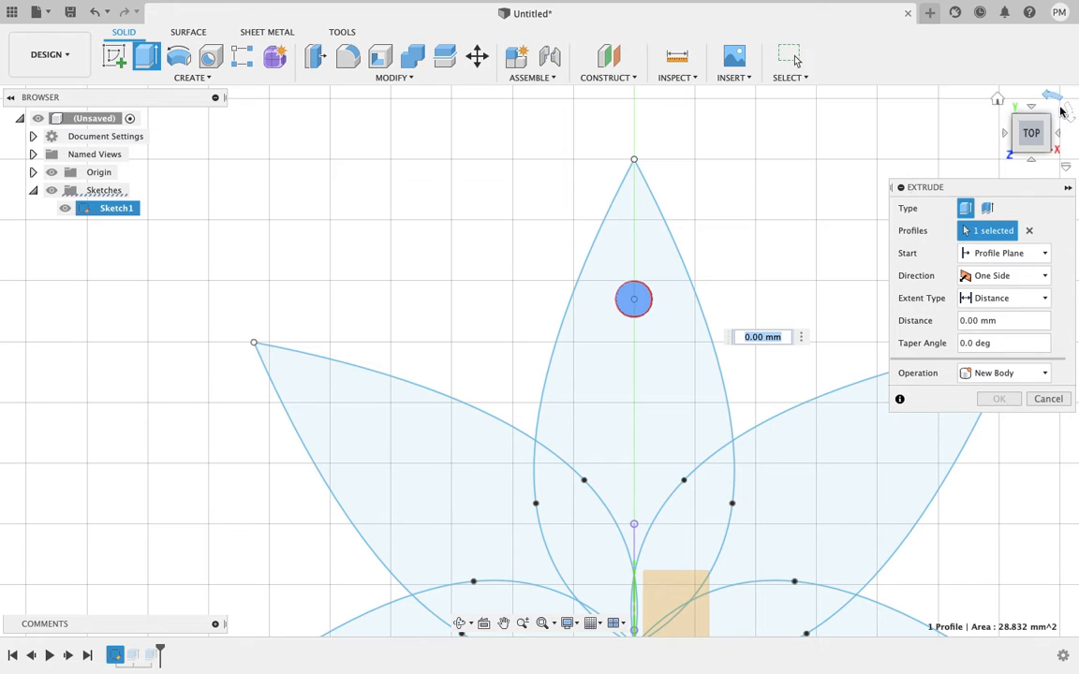
pyautogui.click(997, 101)
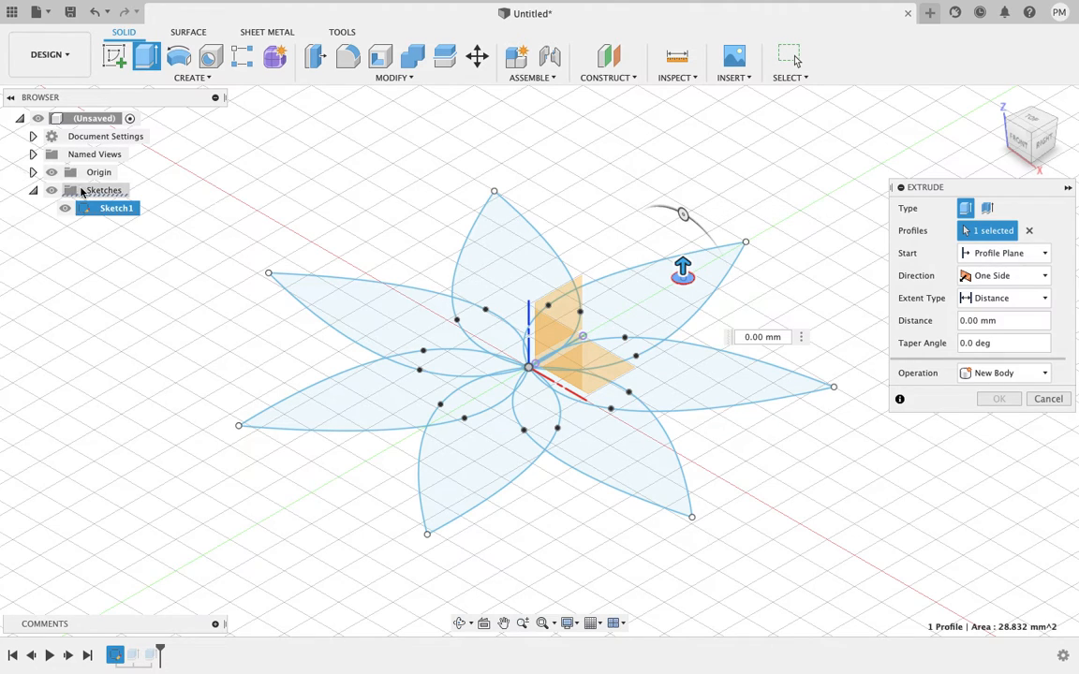
pyautogui.click(33, 172)
pyautogui.click(33, 172)
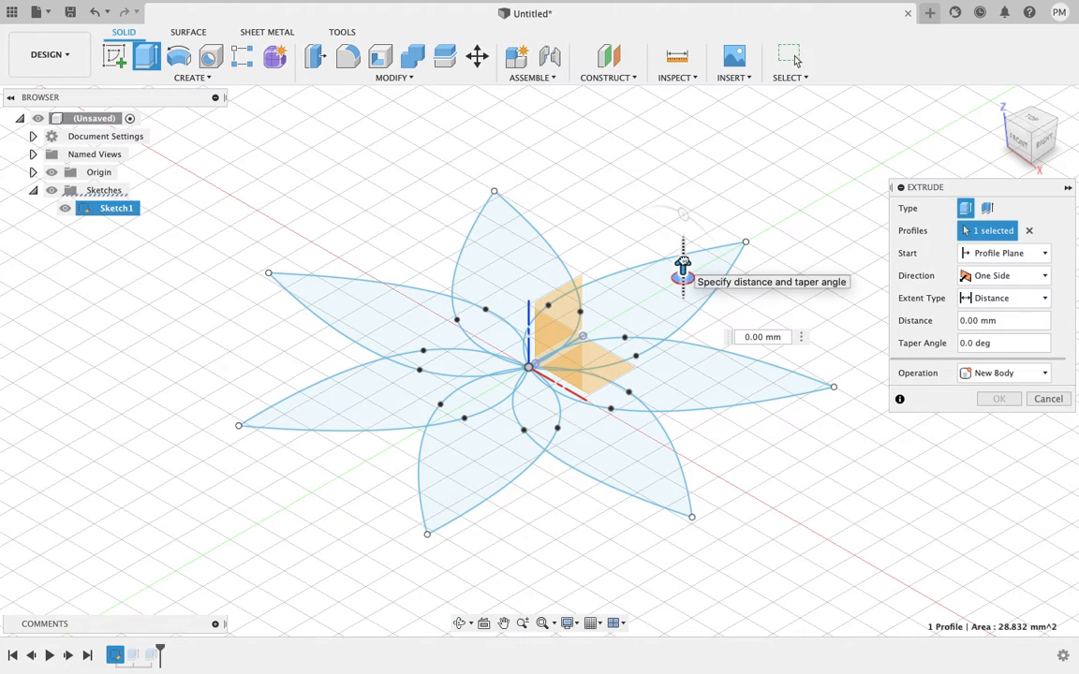
pyautogui.moveTo(684, 269); pyautogui.dragTo(682, 250)
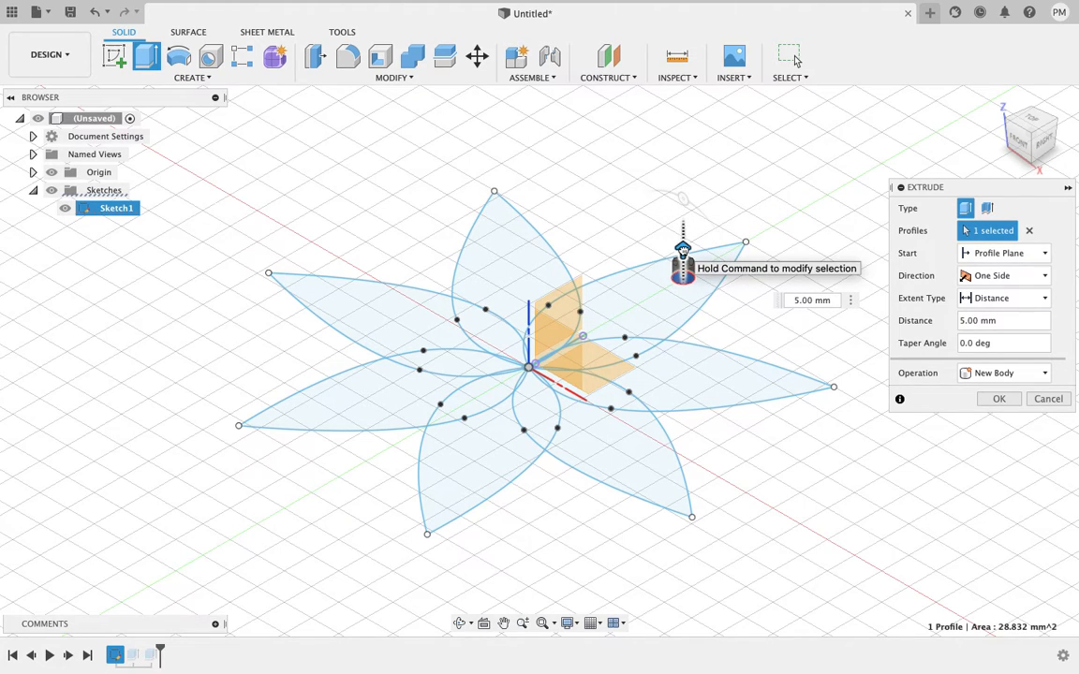
pyautogui.moveTo(683, 250); pyautogui.dragTo(683, 234)
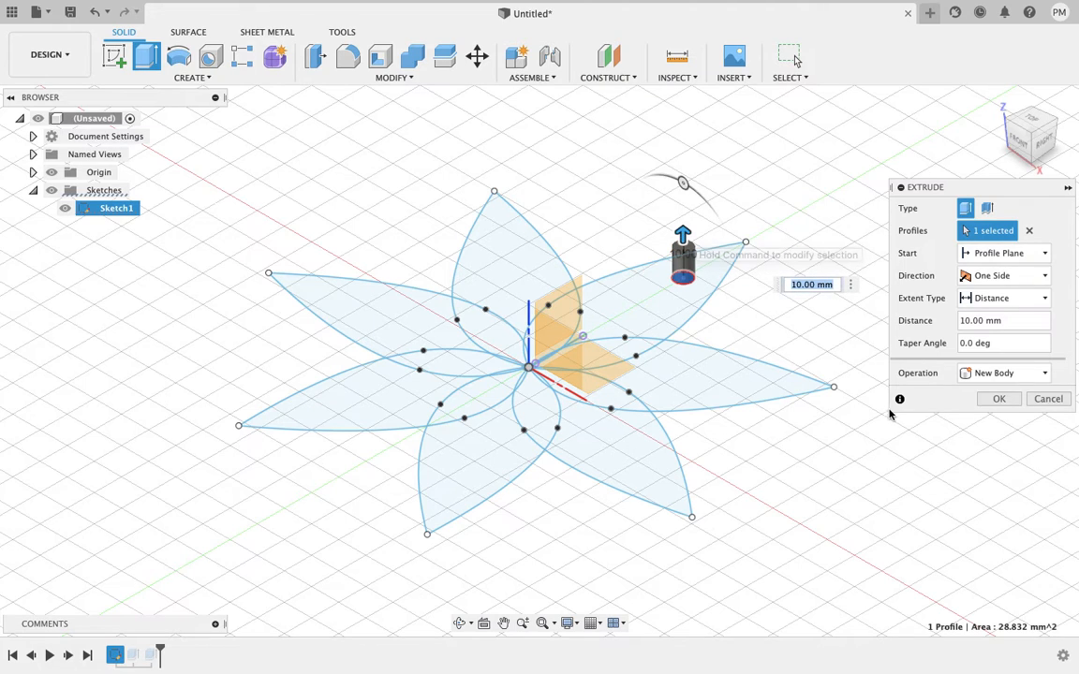
pyautogui.click(999, 400)
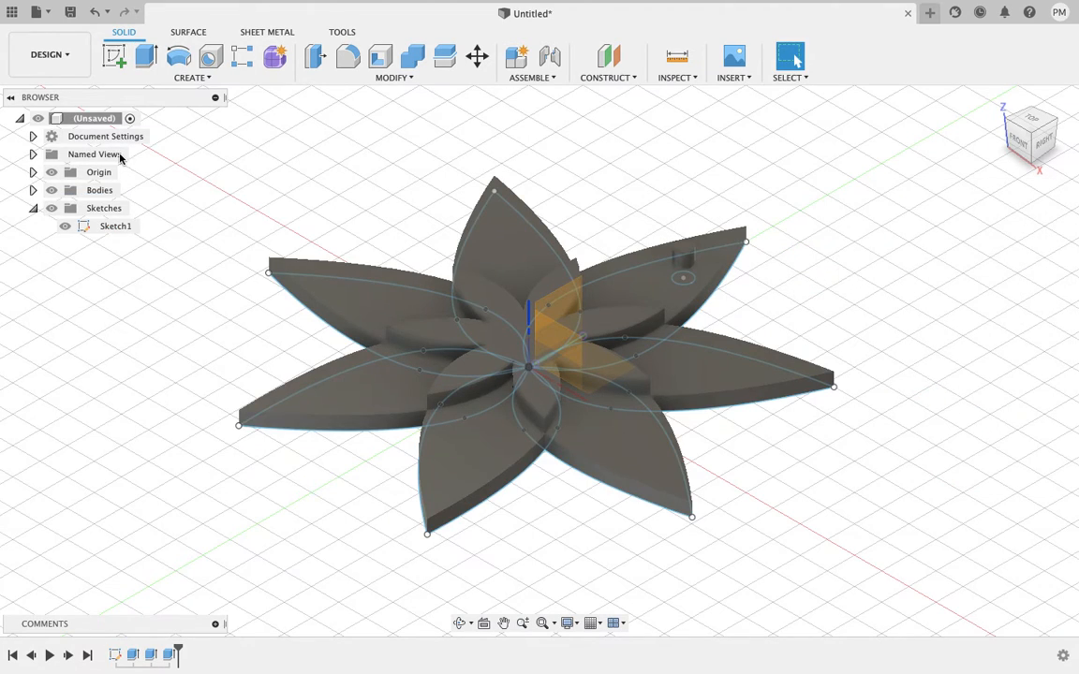
# - Combine the two bodies with the Cut operation, using the flower as target and the small cylinder near the petal tip as tool
pyautogui.click(33, 190)
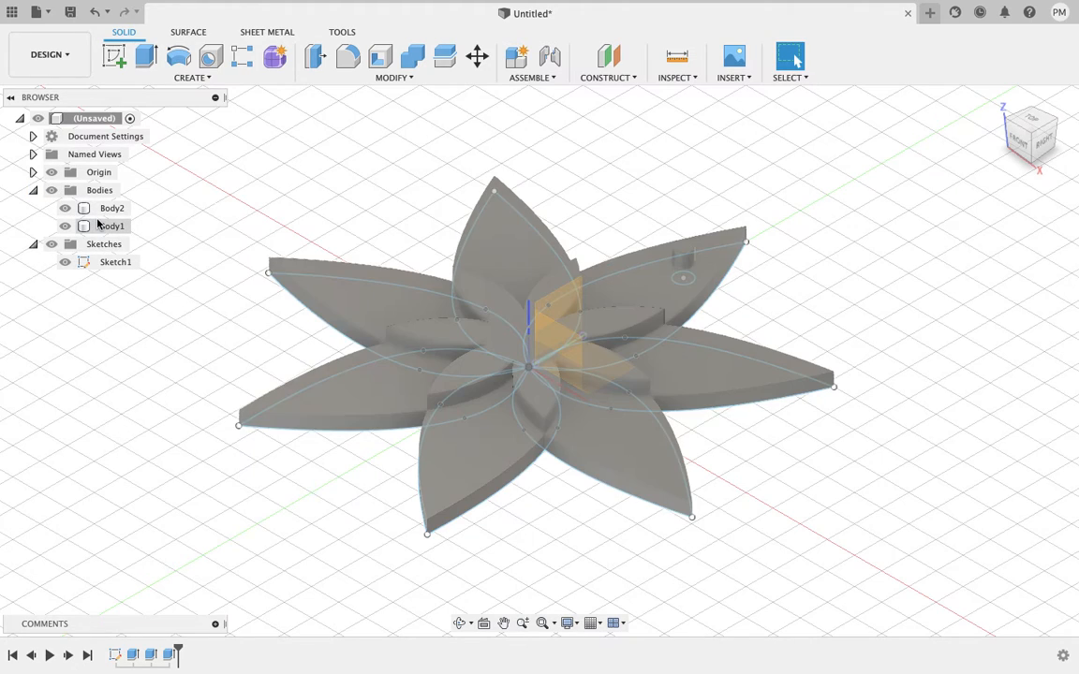
pyautogui.click(113, 208)
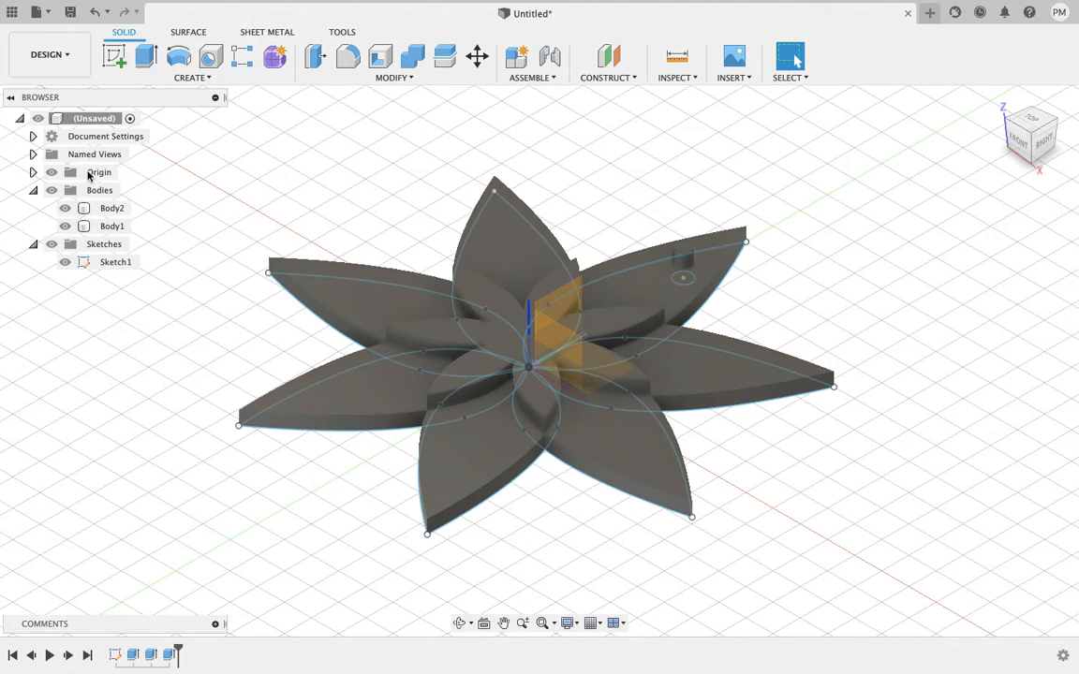
pyautogui.click(112, 208)
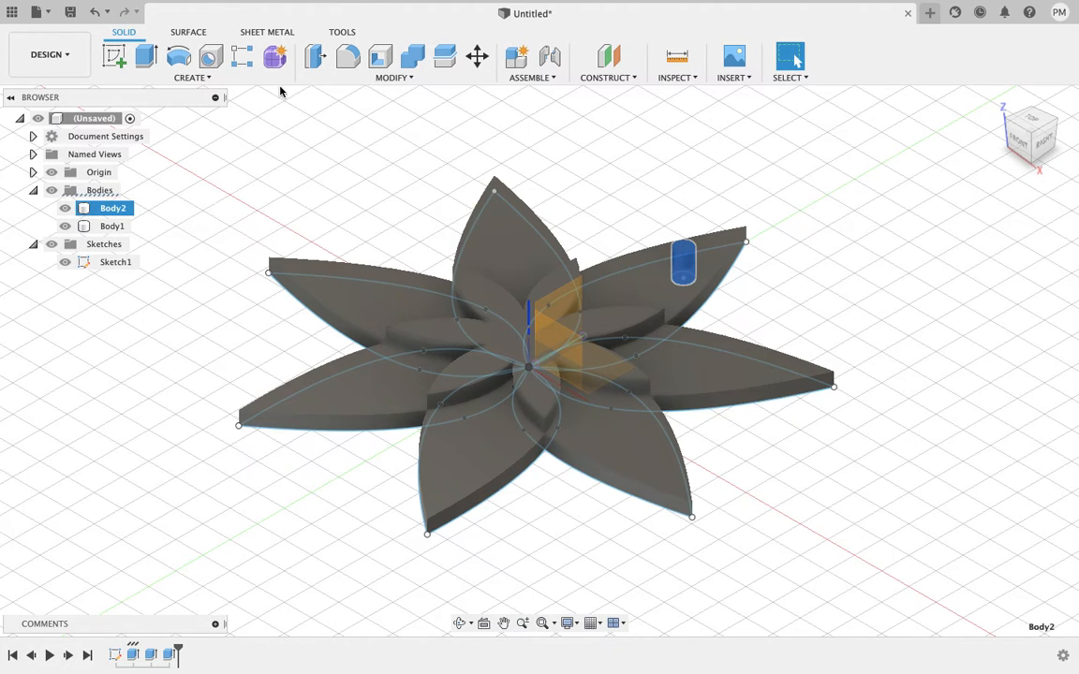
pyautogui.click(406, 80)
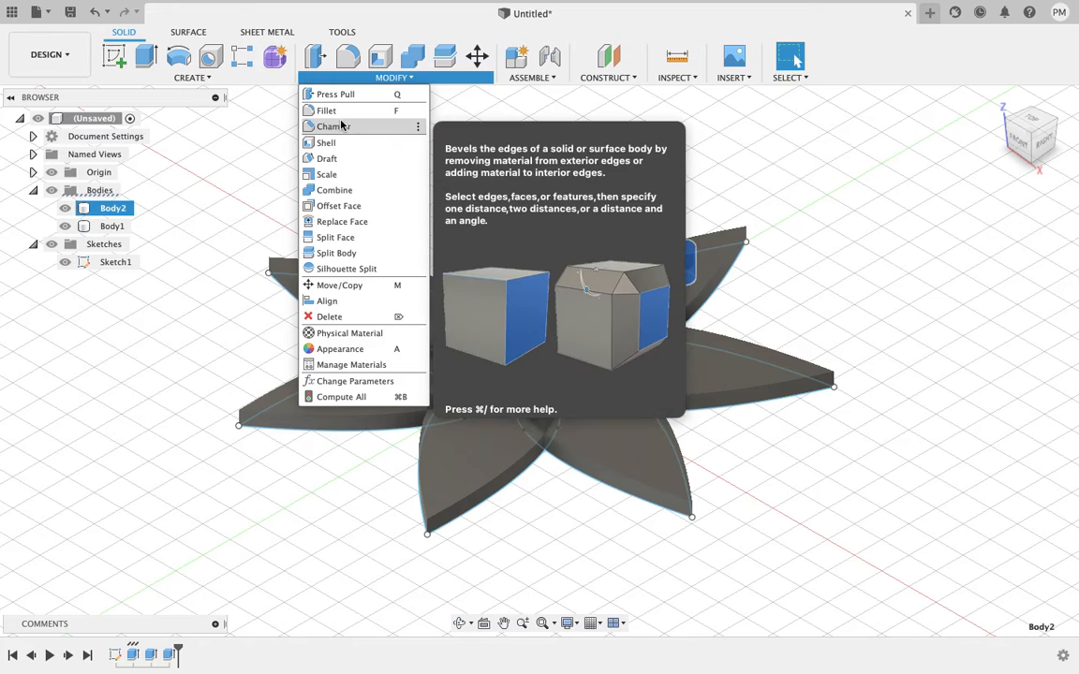
pyautogui.click(338, 192)
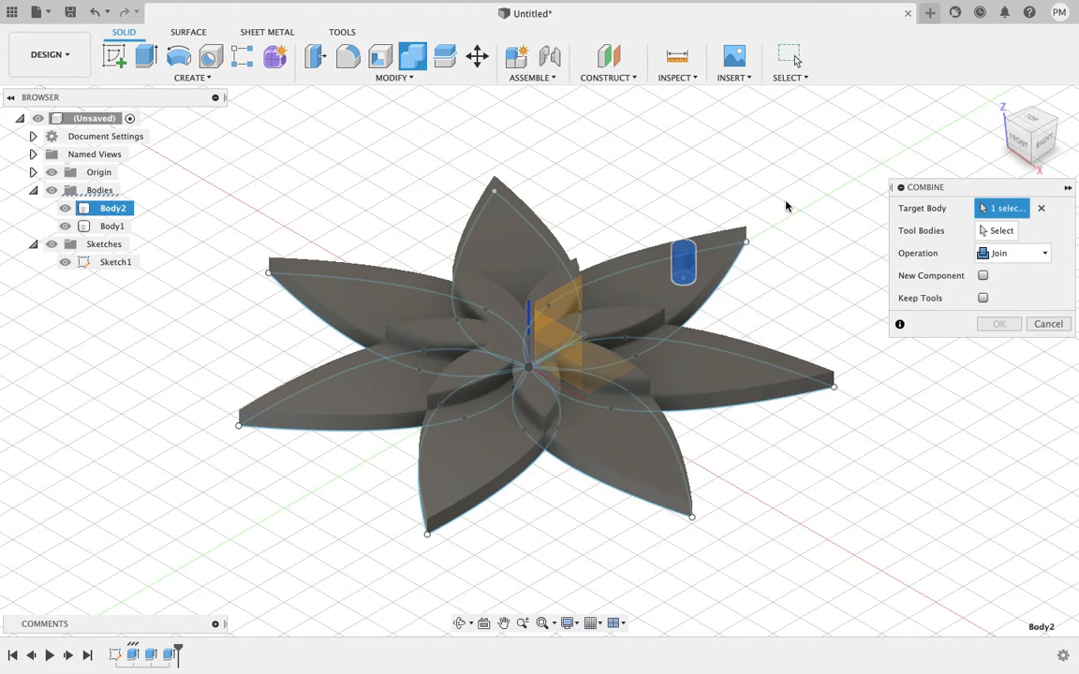
pyautogui.click(1040, 209)
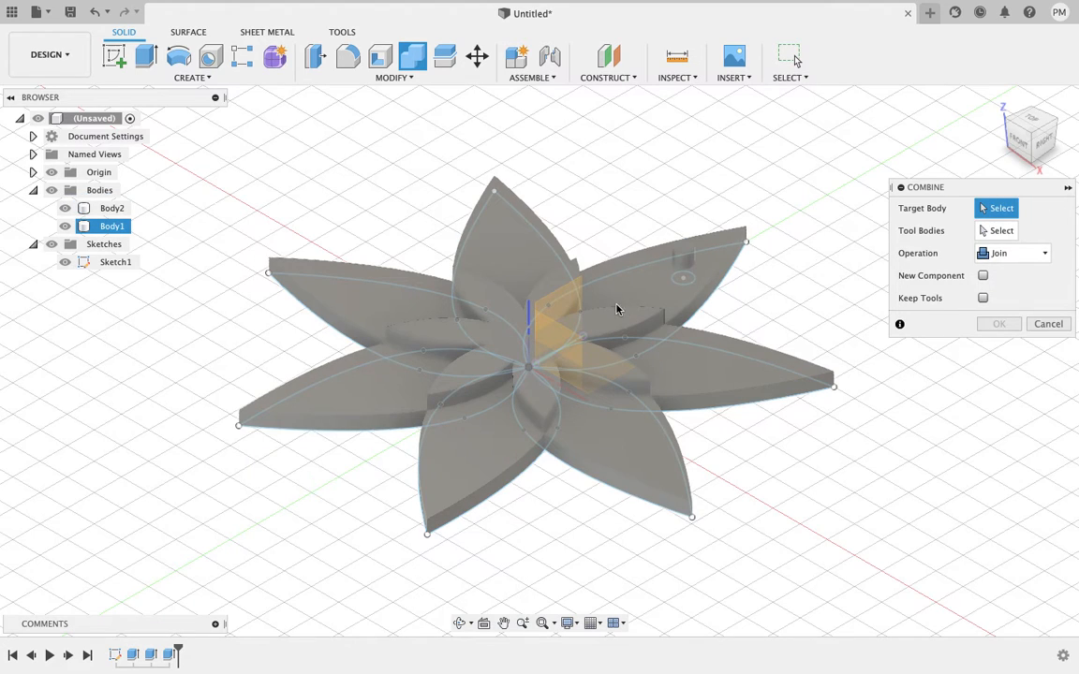
pyautogui.click(540, 286)
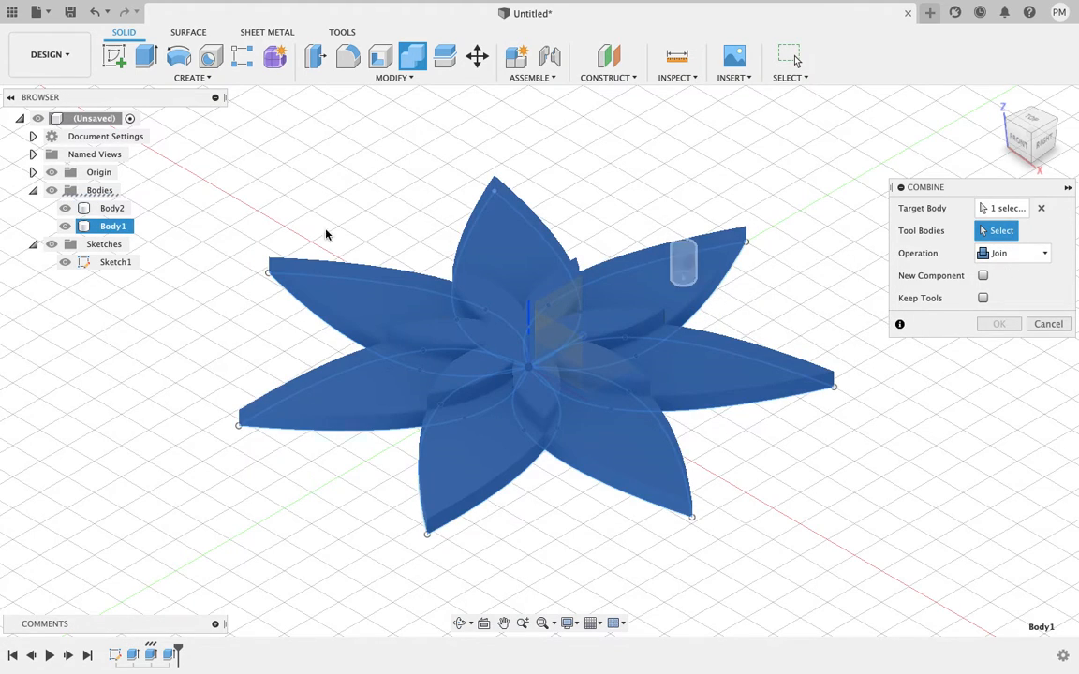
pyautogui.click(112, 209)
pyautogui.click(1011, 255)
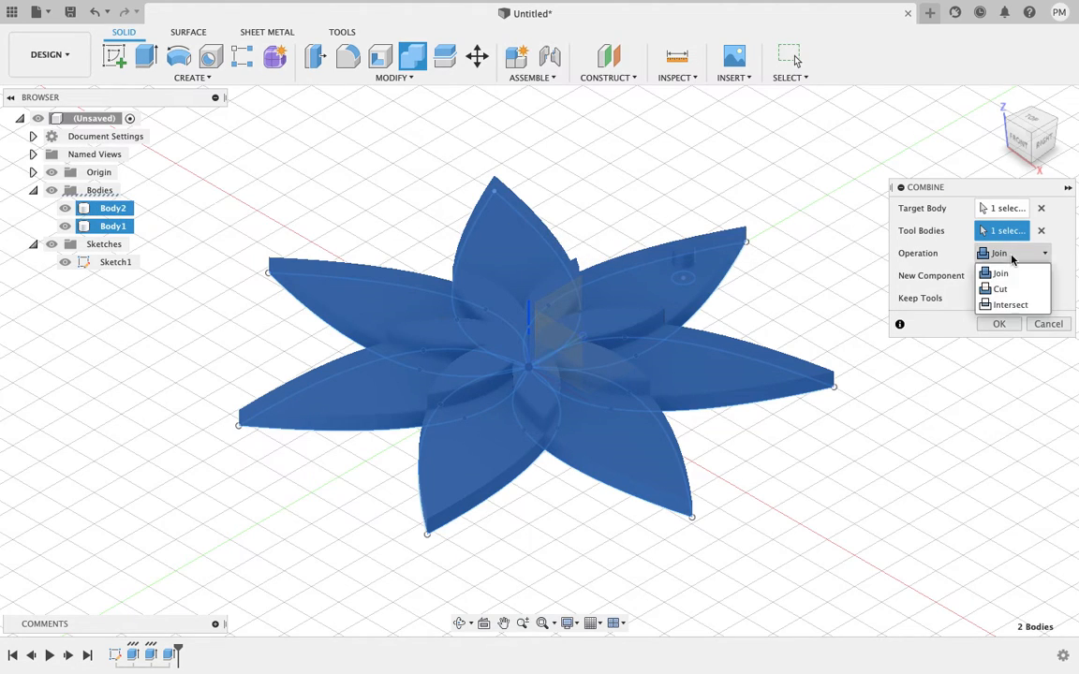
pyautogui.click(1012, 290)
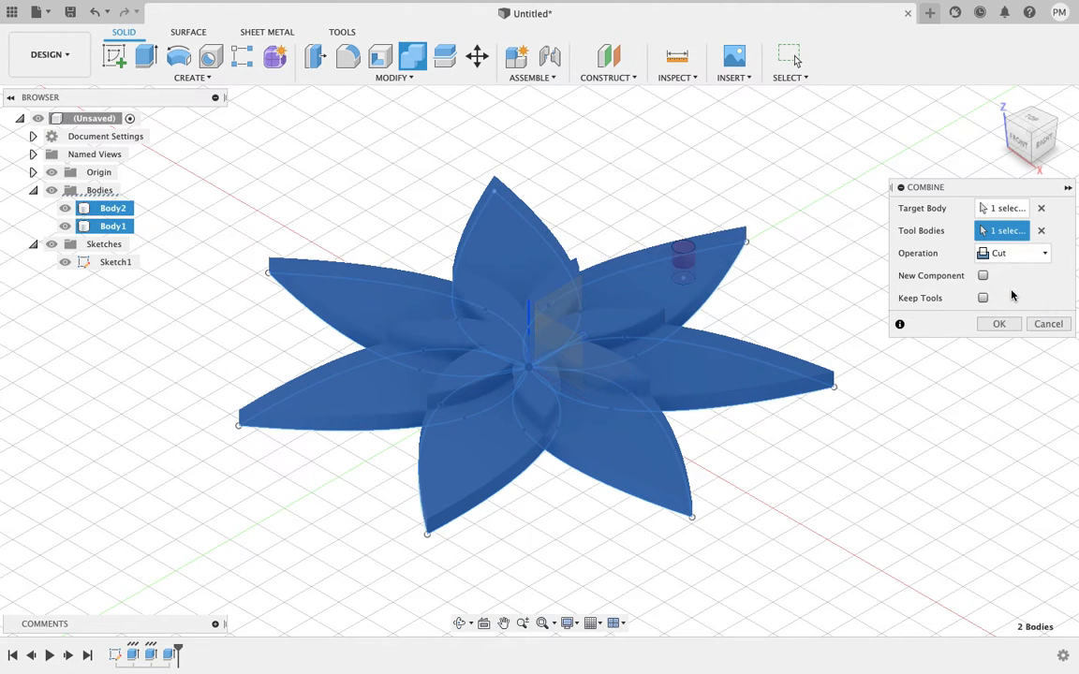
pyautogui.click(1000, 324)
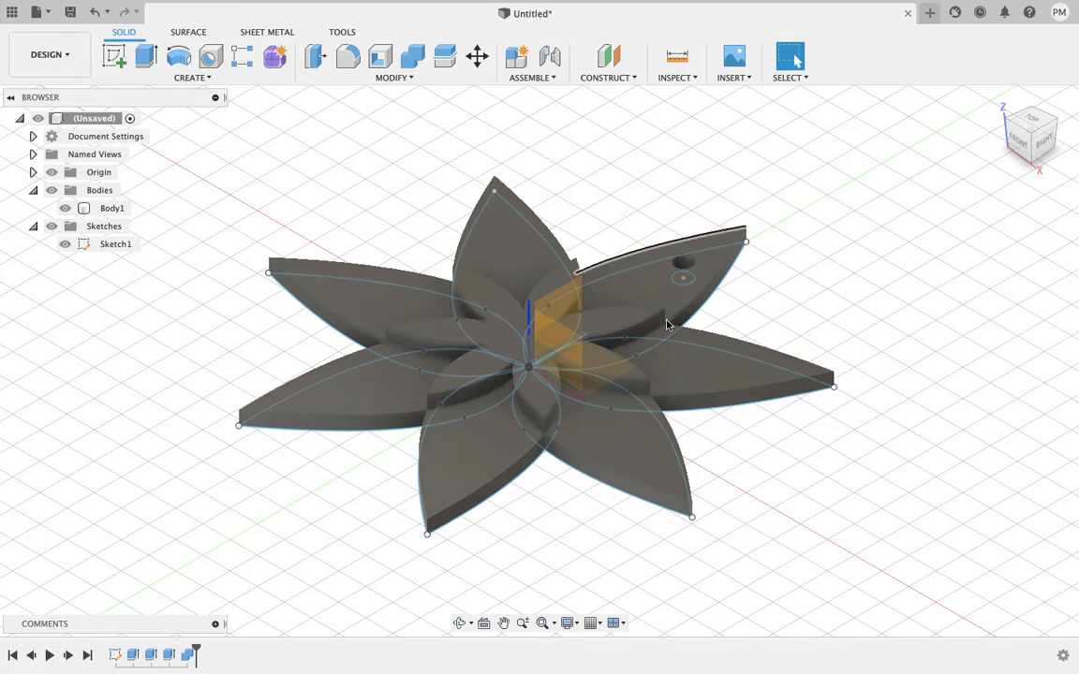
# - Hide the petal sketch so only the flower body is displayed
pyautogui.click(65, 244)
pyautogui.rightClick(65, 245)
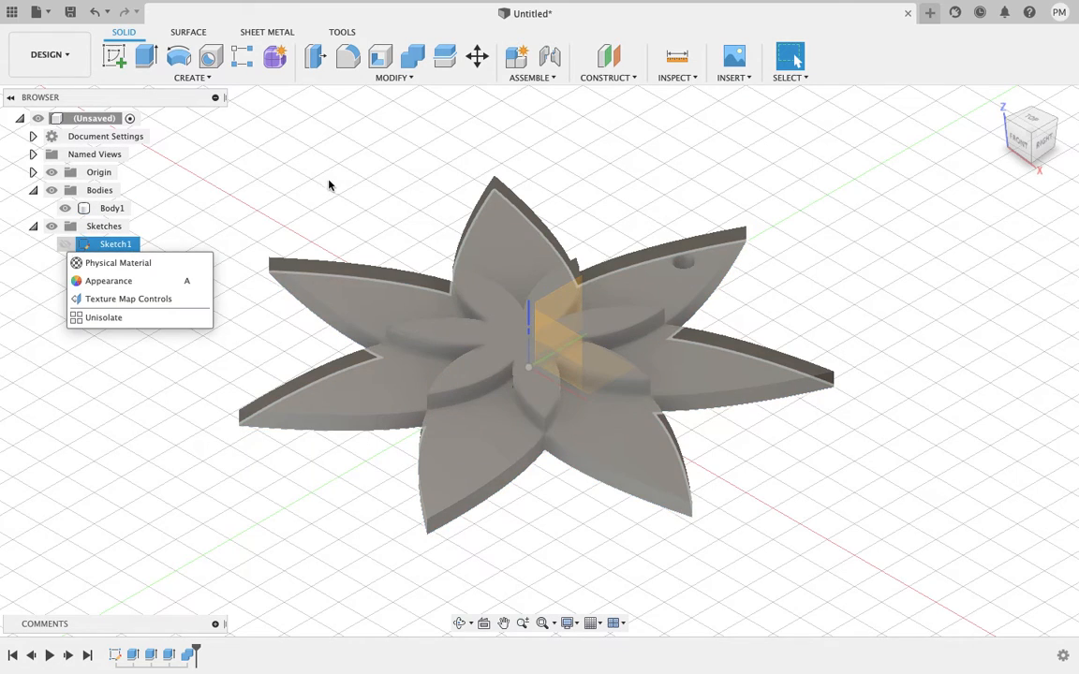
pyautogui.click(327, 187)
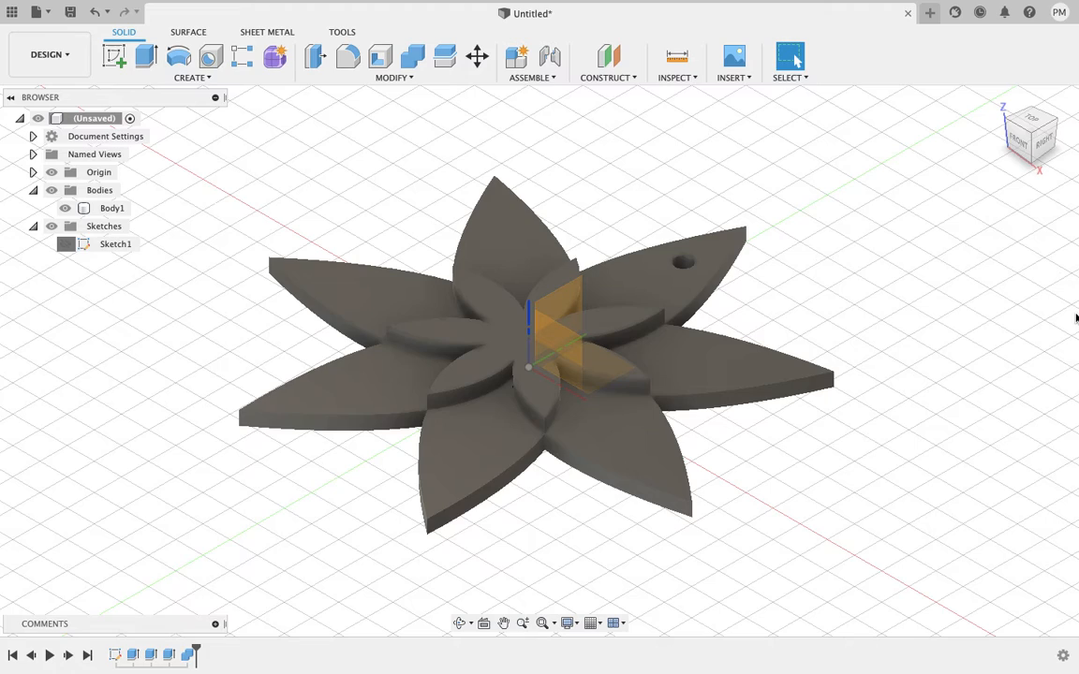
# - Apply the Paint - Enamel Glossy (Blue) appearance to the top face of the raised inner petals
pyautogui.press('a')
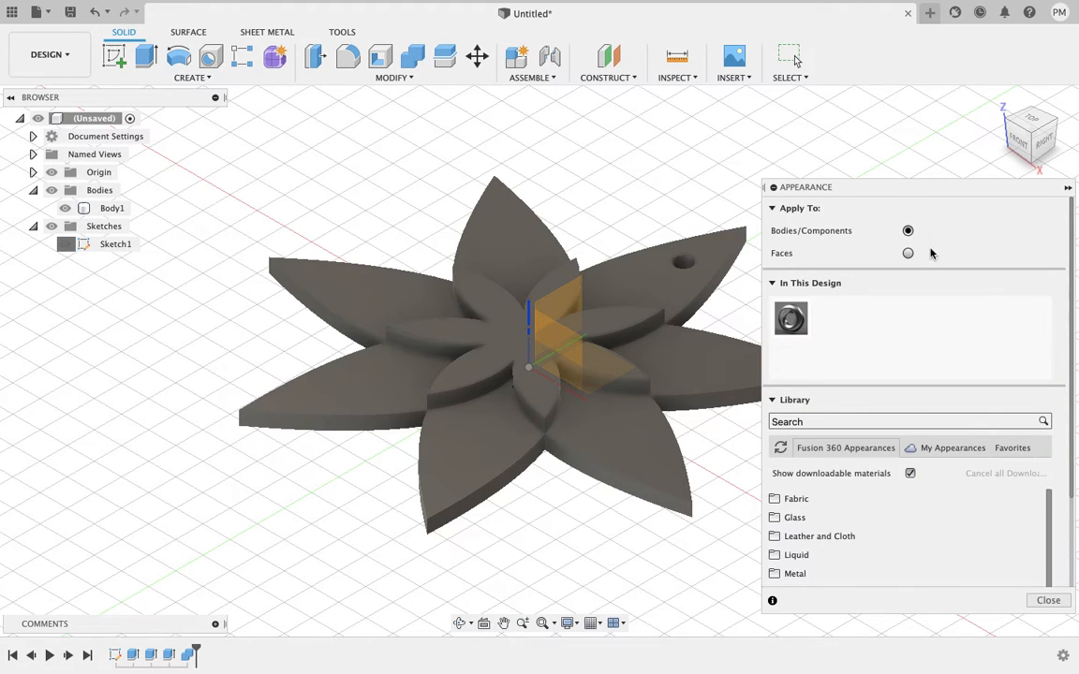
pyautogui.scroll(-3, 842, 486)
pyautogui.scroll(-1, 842, 483)
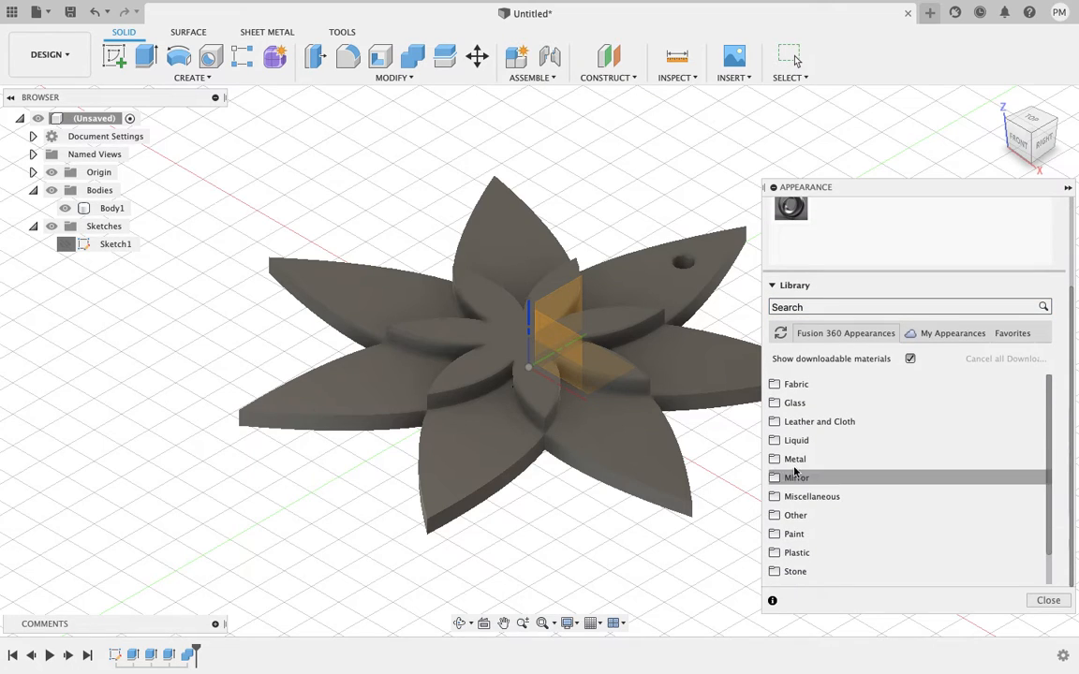
pyautogui.click(801, 537)
pyautogui.scroll(-1, 843, 548)
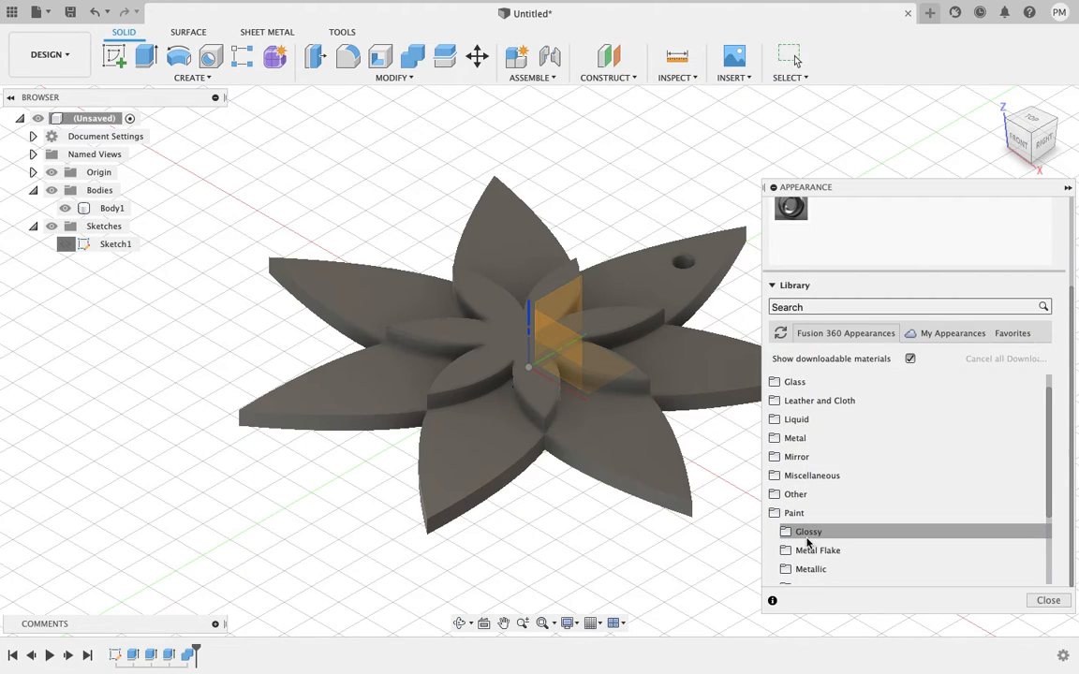
pyautogui.click(808, 536)
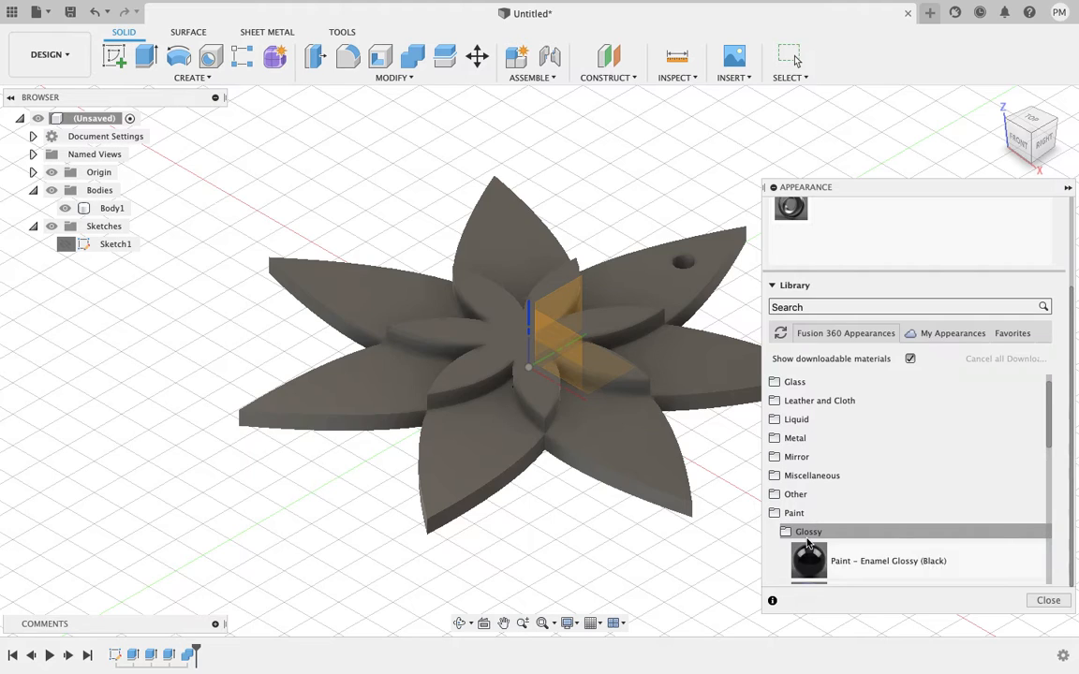
pyautogui.scroll(-5, 899, 516)
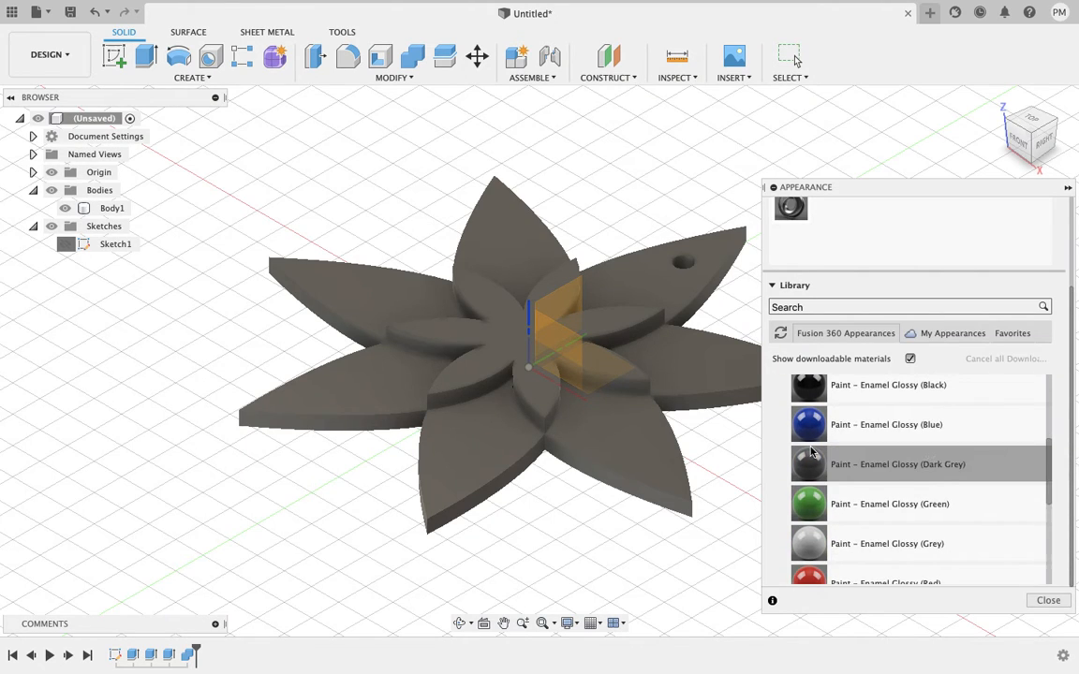
pyautogui.click(520, 346)
pyautogui.click(510, 351)
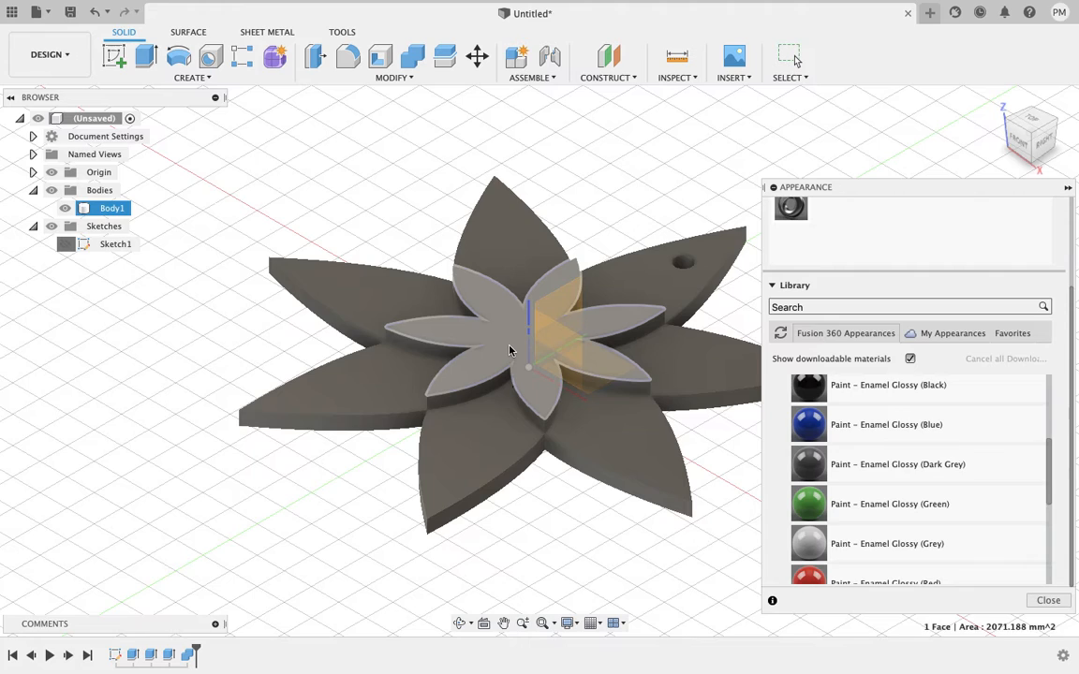
pyautogui.moveTo(809, 427)
pyautogui.mouseDown()
pyautogui.moveTo(581, 446)
pyautogui.moveTo(538, 365)
pyautogui.mouseUp()
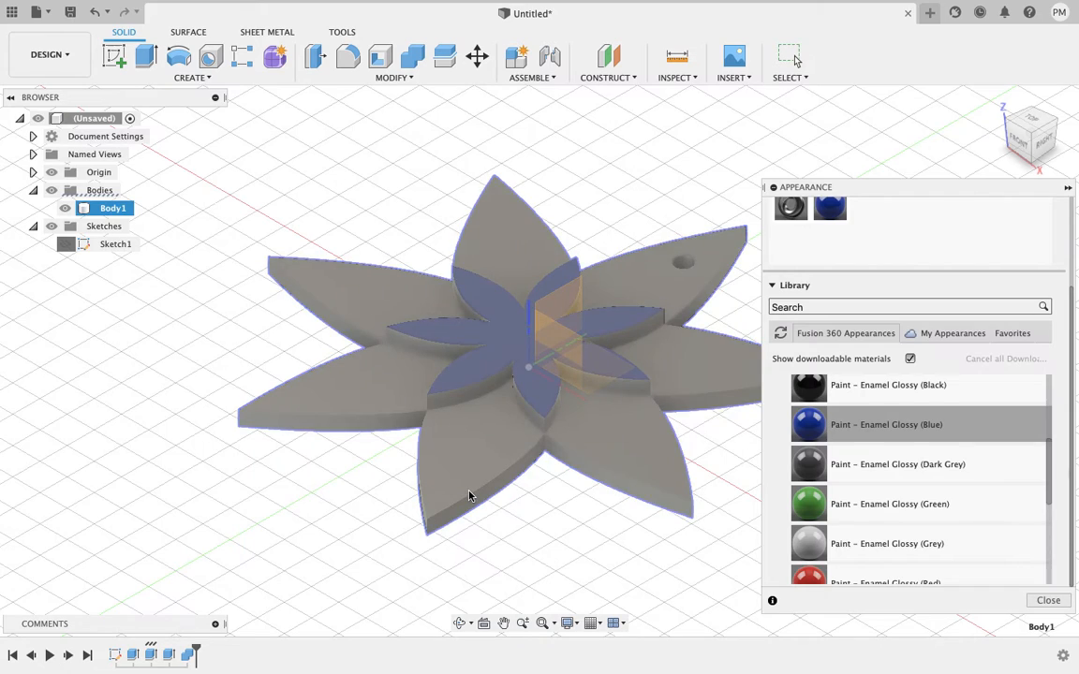
pyautogui.click(644, 466)
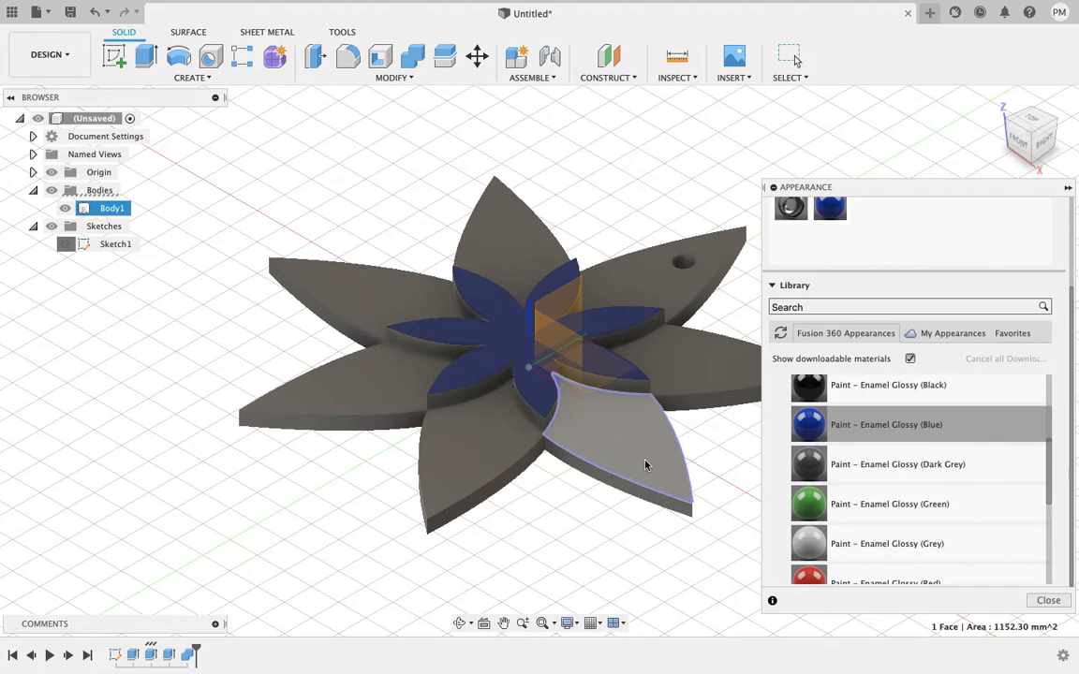
pyautogui.keyDown('shift'); pyautogui.click(708, 351); pyautogui.keyUp('shift')
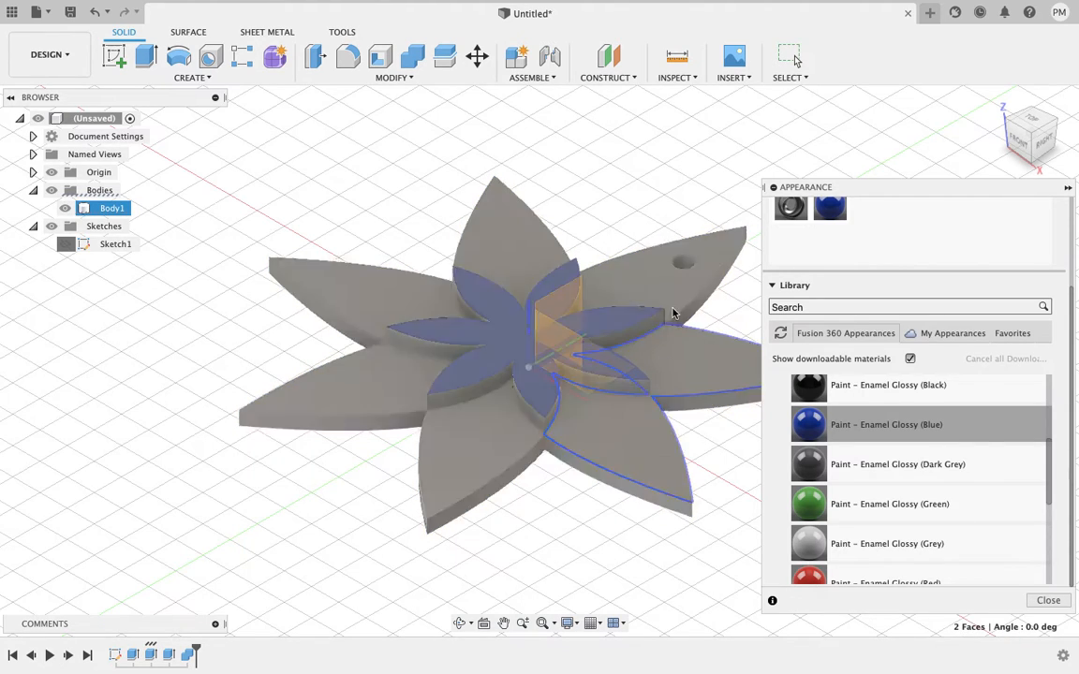
pyautogui.keyDown('shift'); pyautogui.click(653, 296); pyautogui.keyUp('shift')
pyautogui.keyDown('shift'); pyautogui.click(559, 253); pyautogui.keyUp('shift')
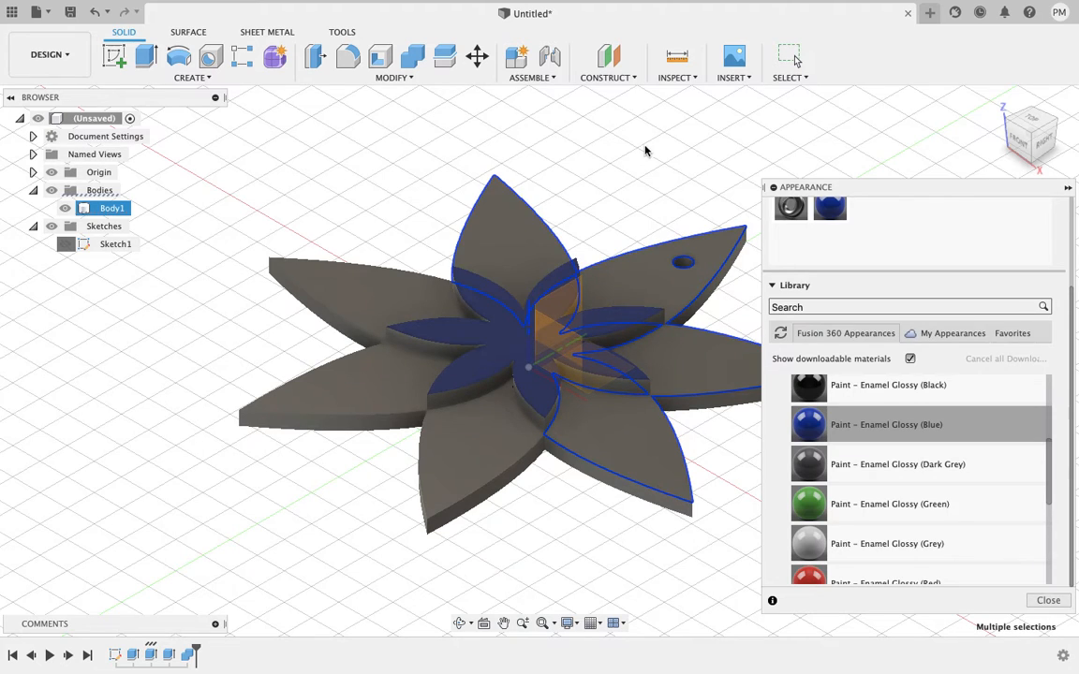
pyautogui.press('Escape')
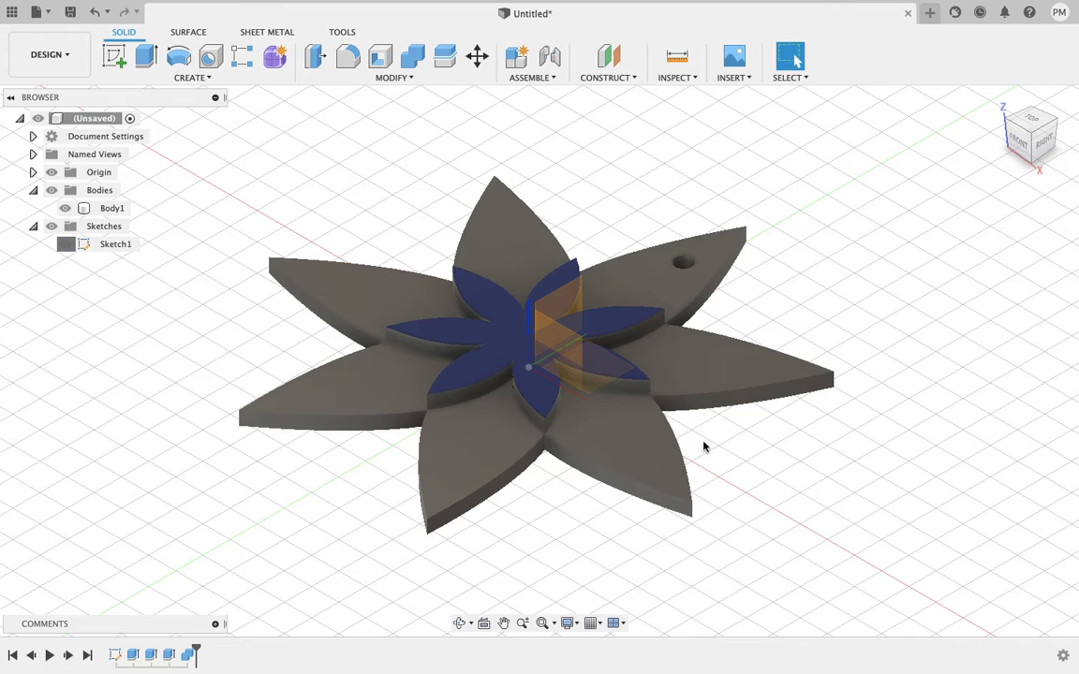
# - Apply Paint - Enamel Glossy (Green) to the whole flower body and remove the appearances applied to individual faces
pyautogui.press('a')
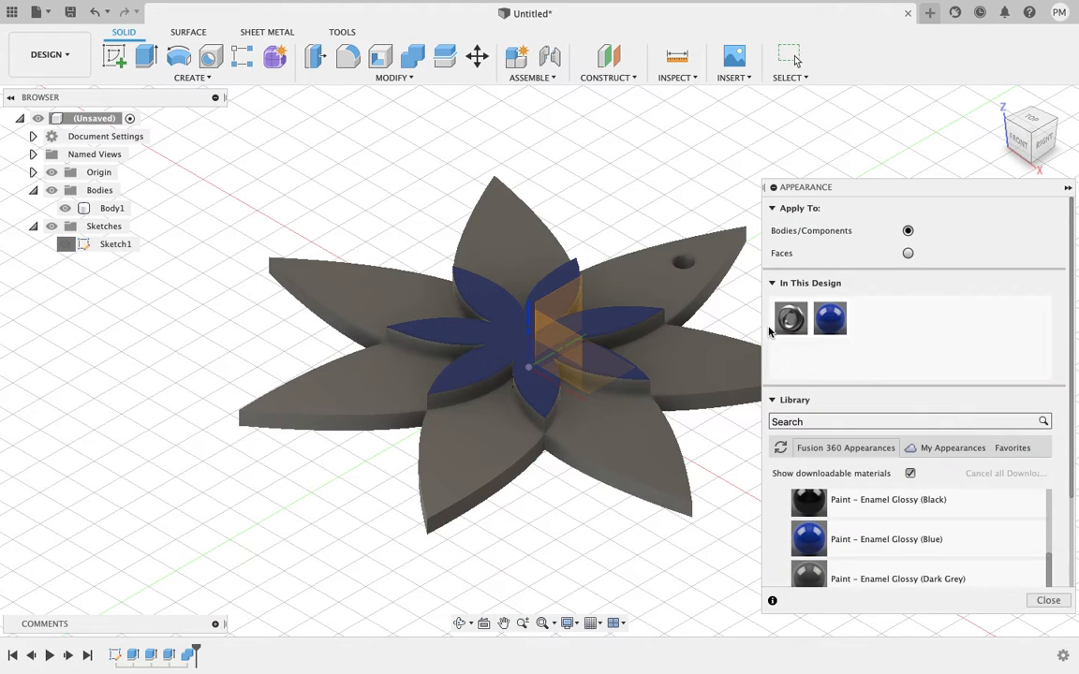
pyautogui.scroll(-3, 850, 562)
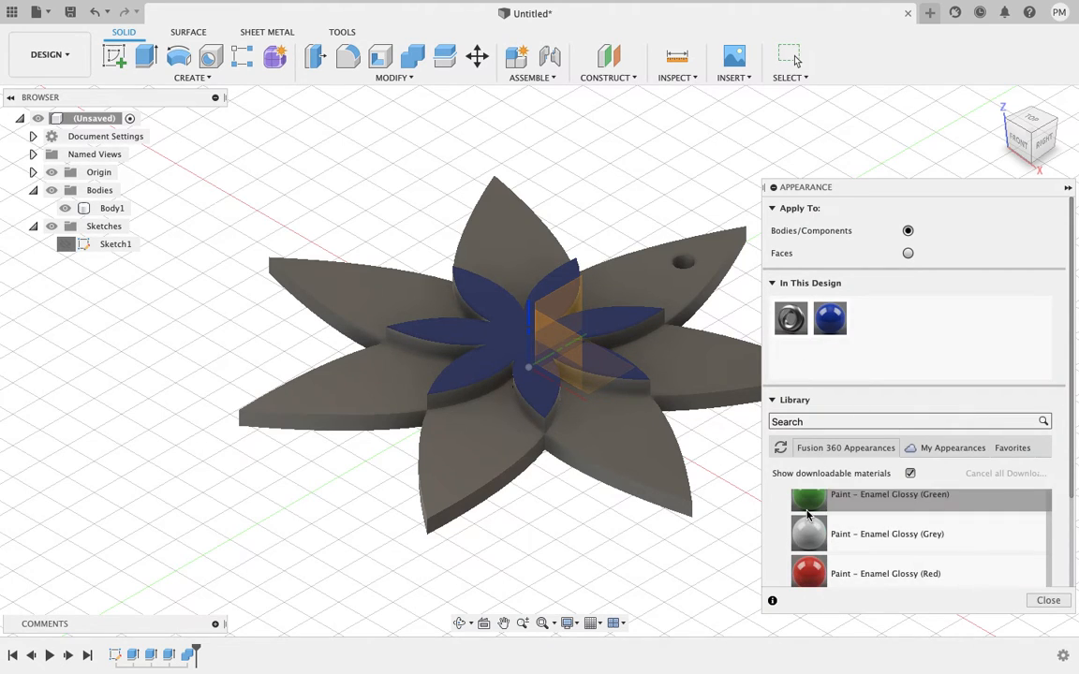
pyautogui.moveTo(815, 496); pyautogui.dragTo(633, 469)
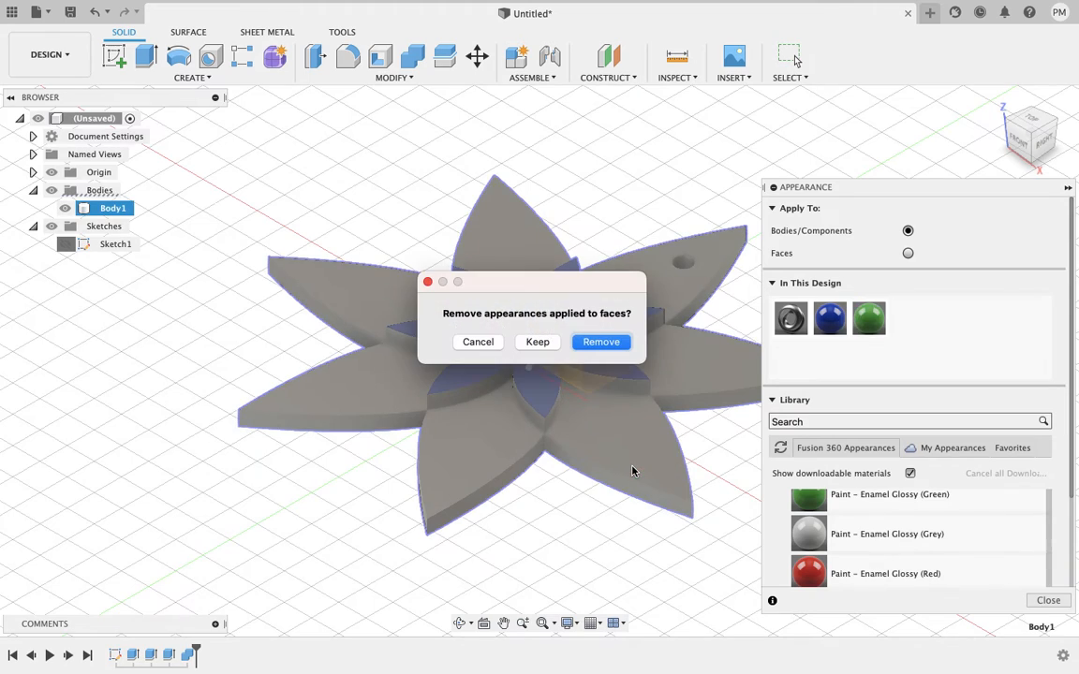
pyautogui.click(588, 345)
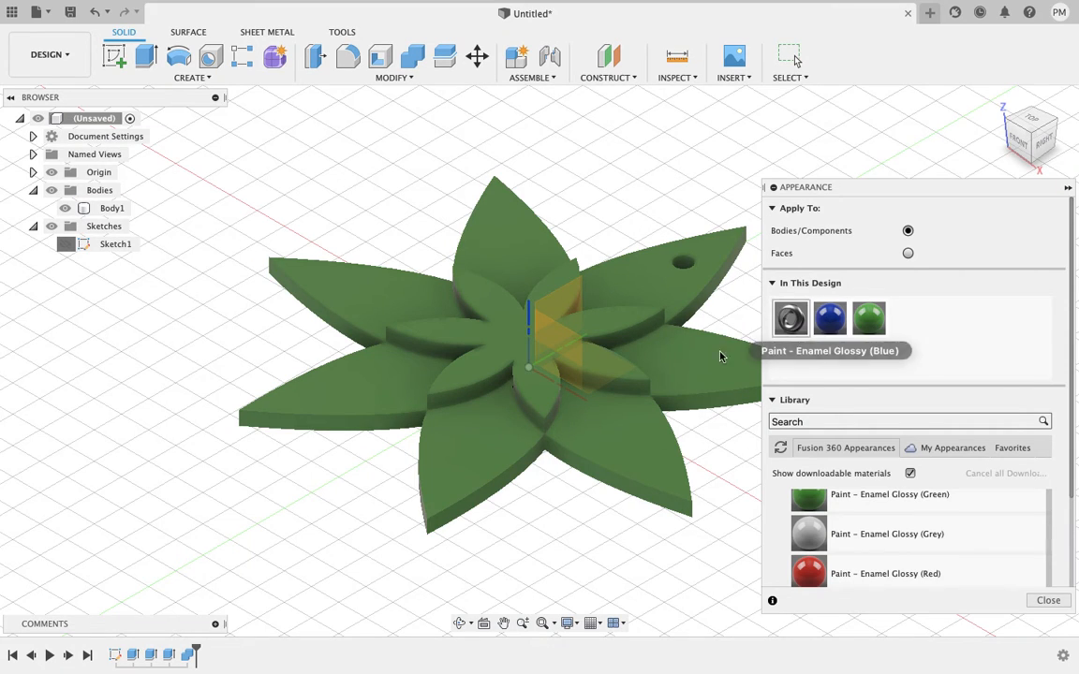
# - Reapply Paint - Enamel Glossy (Blue) to the inner petals' top face on the green flower
pyautogui.click(515, 353)
pyautogui.moveTo(830, 319); pyautogui.dragTo(512, 341)
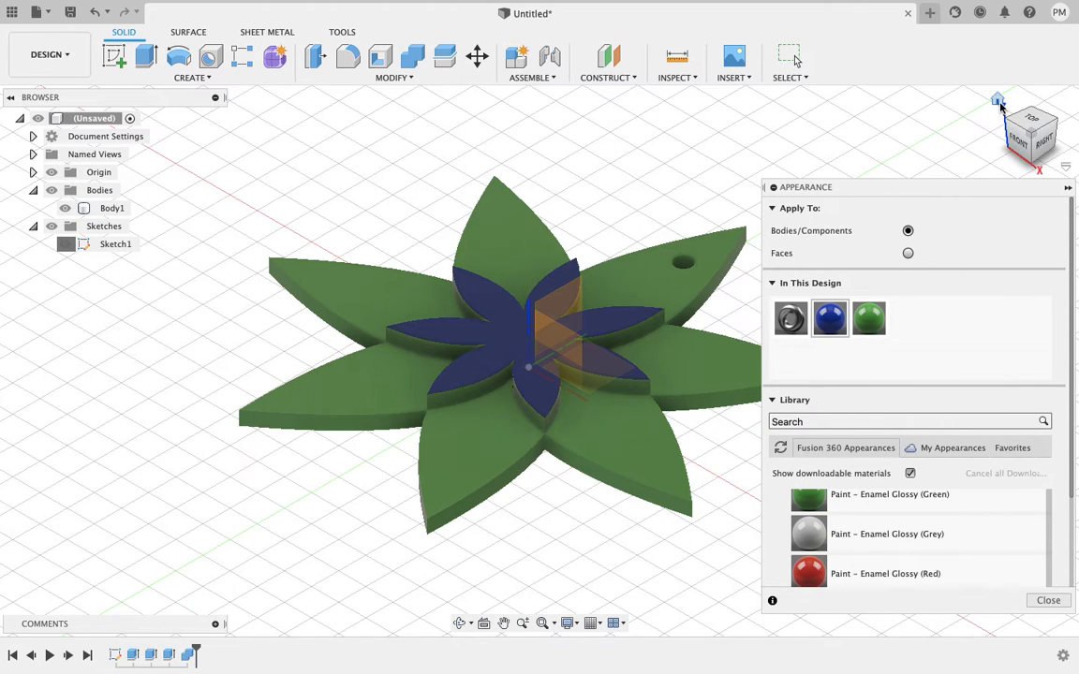
pyautogui.click(999, 100)
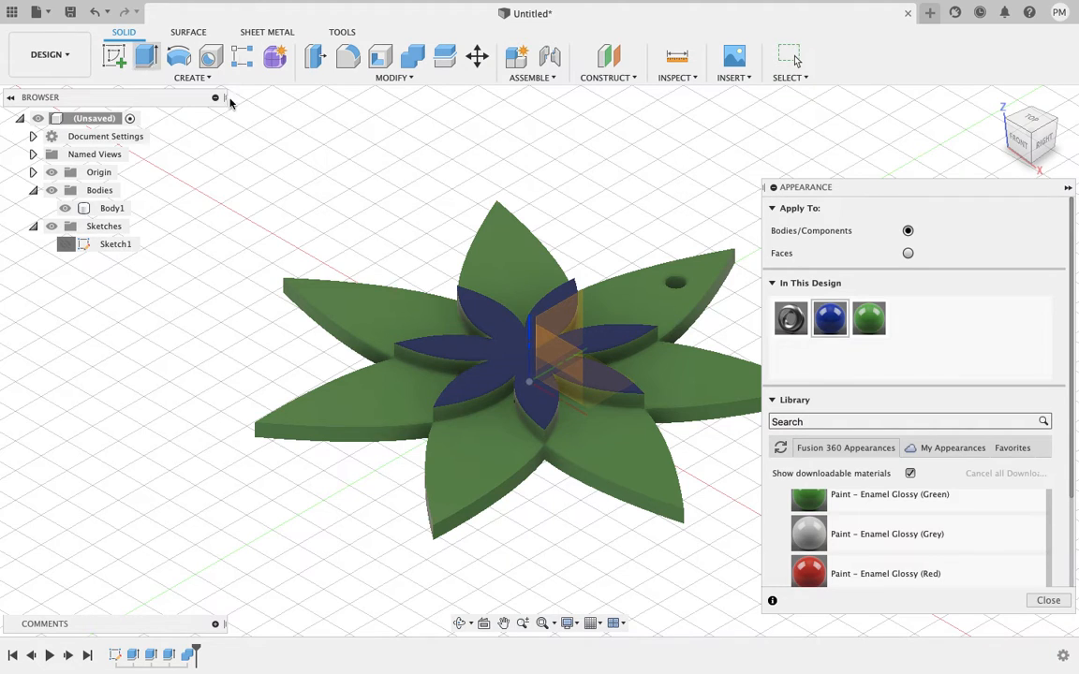
pyautogui.click(504, 349)
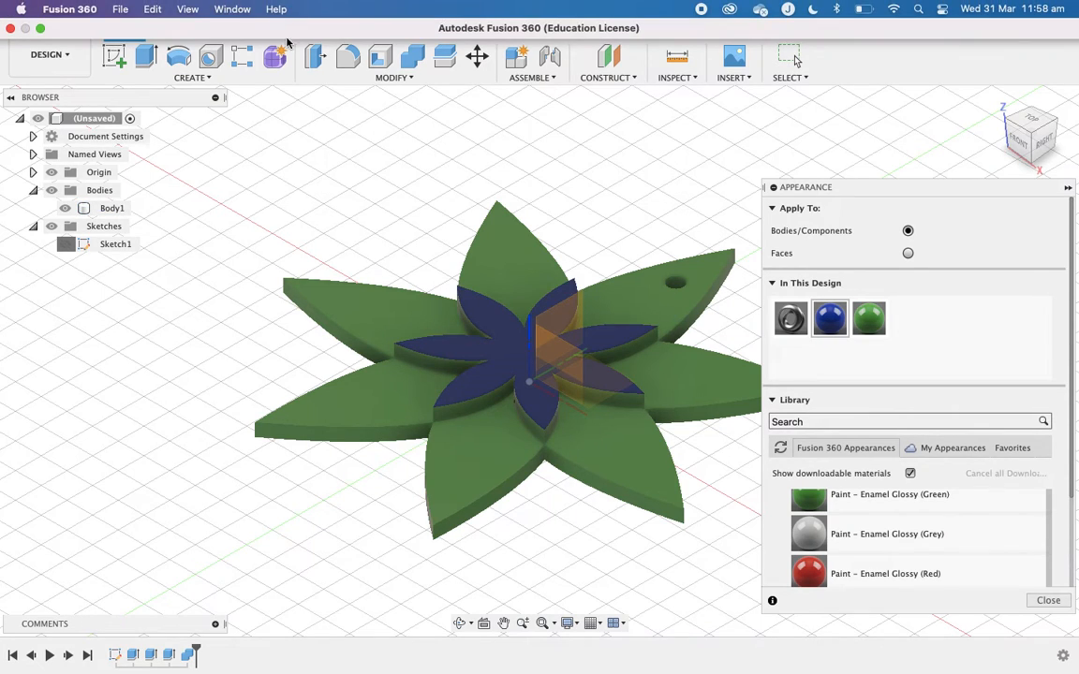
# - Create a new design and display its origin planes and axes
pyautogui.click(120, 8)
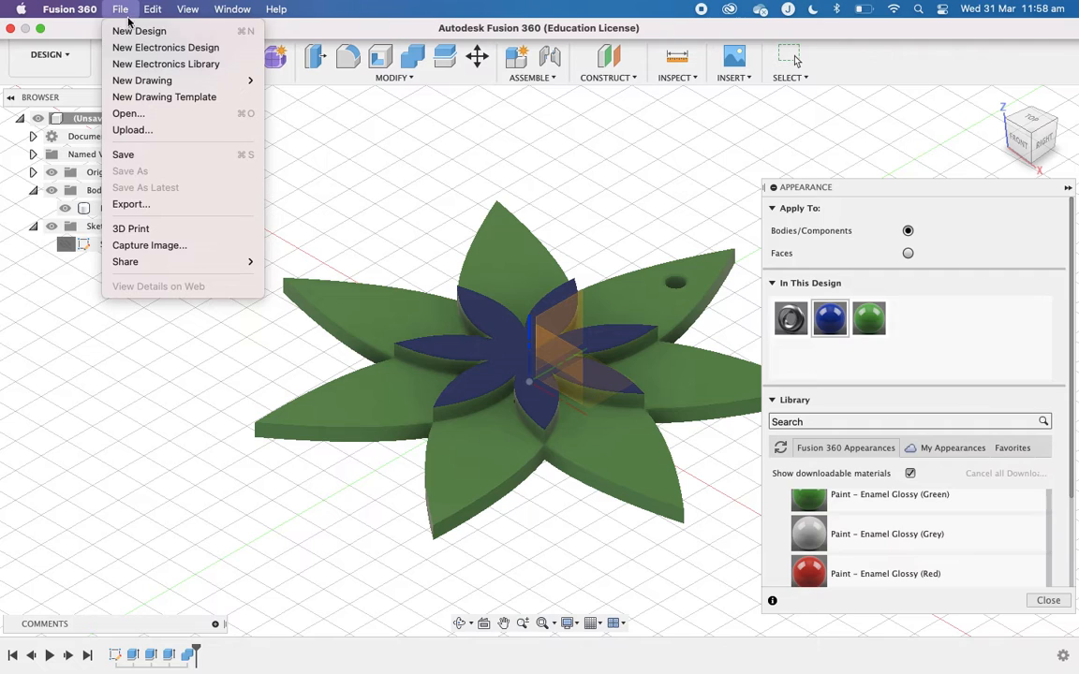
pyautogui.click(137, 32)
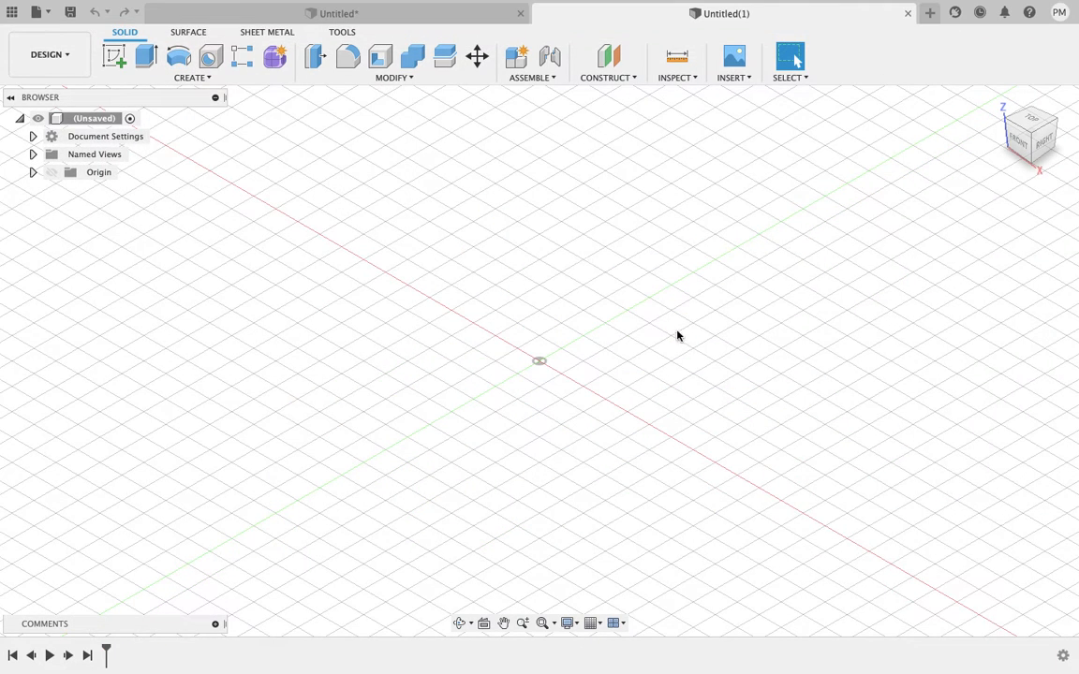
pyautogui.click(52, 172)
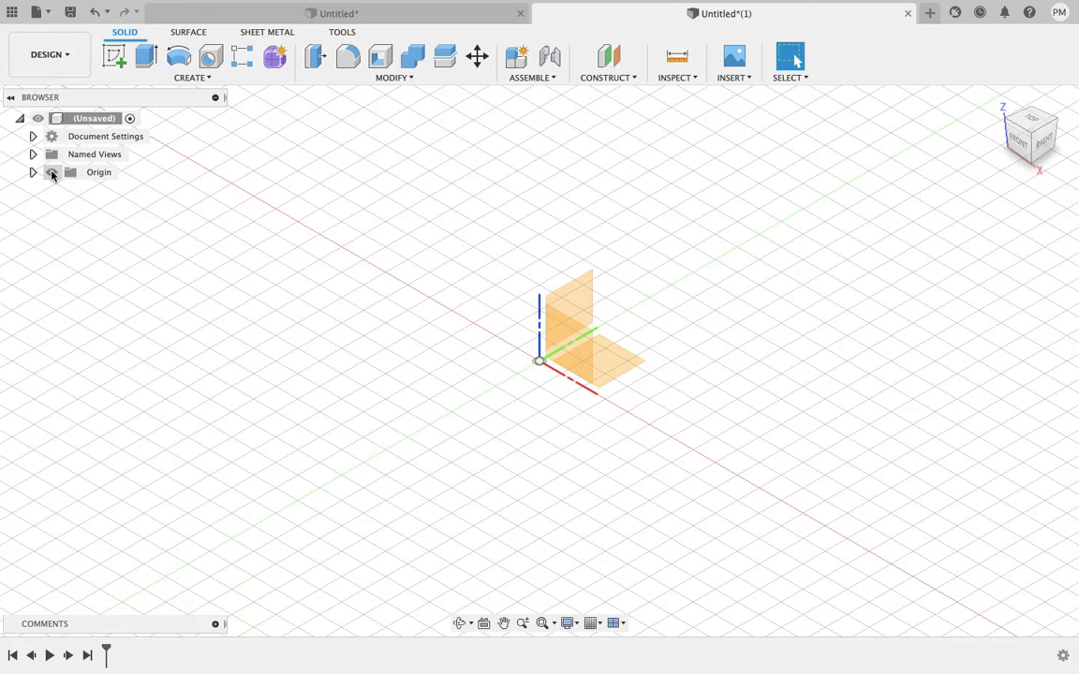
# - Create an empty sketch on the XY plane, view it from the top, and finish the sketch
pyautogui.click(199, 79)
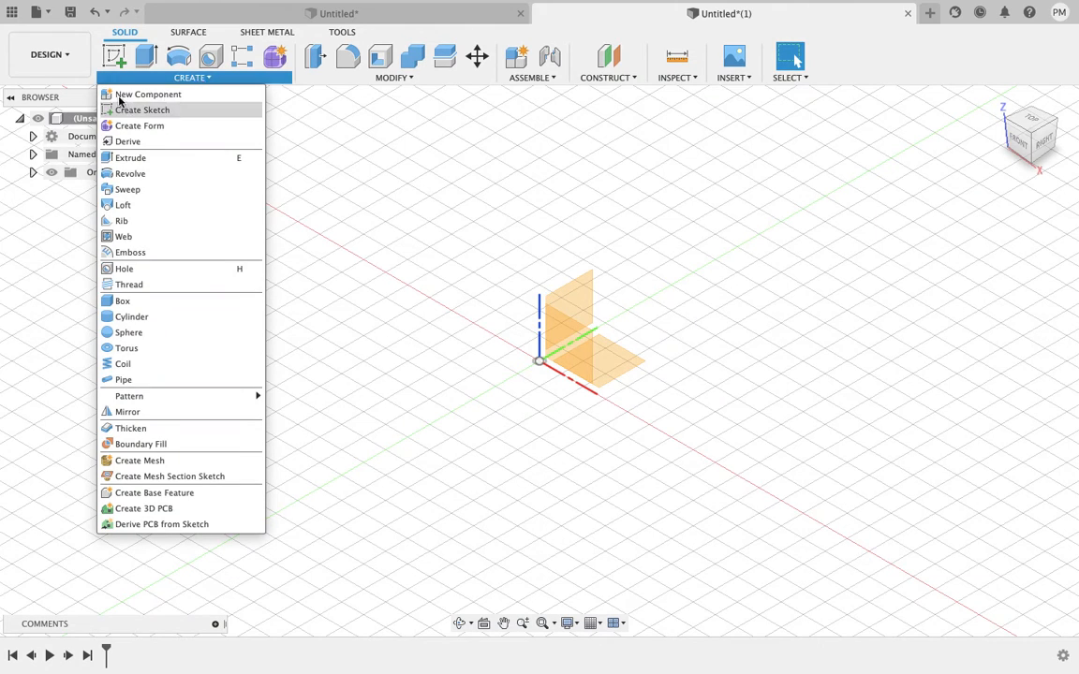
pyautogui.click(114, 56)
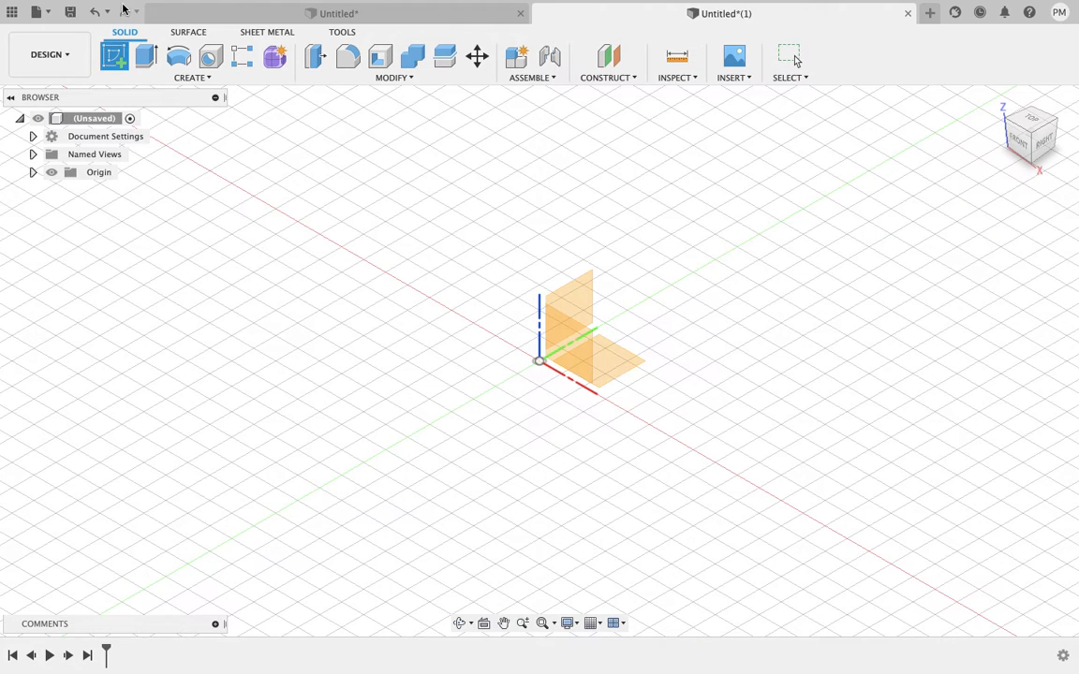
pyautogui.click(113, 57)
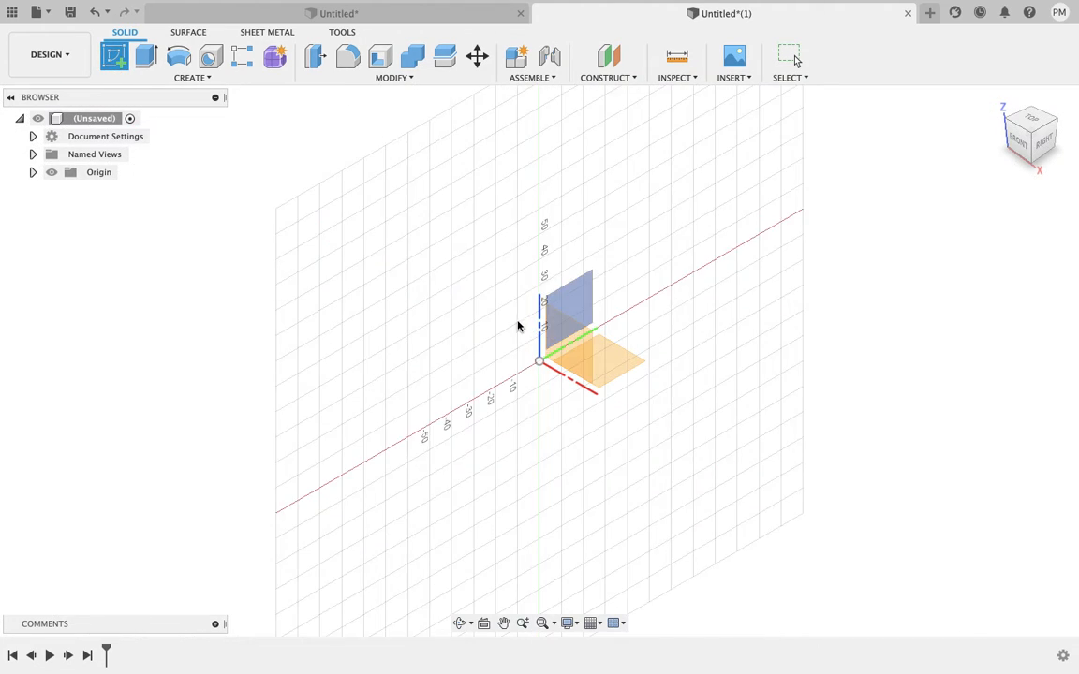
pyautogui.click(600, 364)
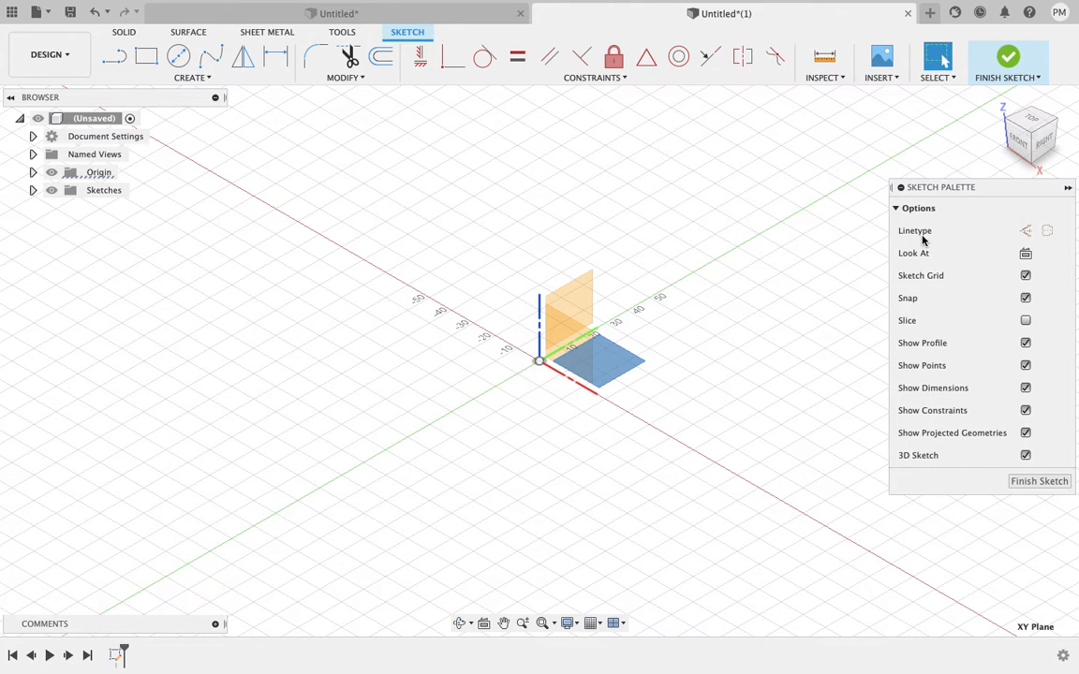
pyautogui.click(1035, 120)
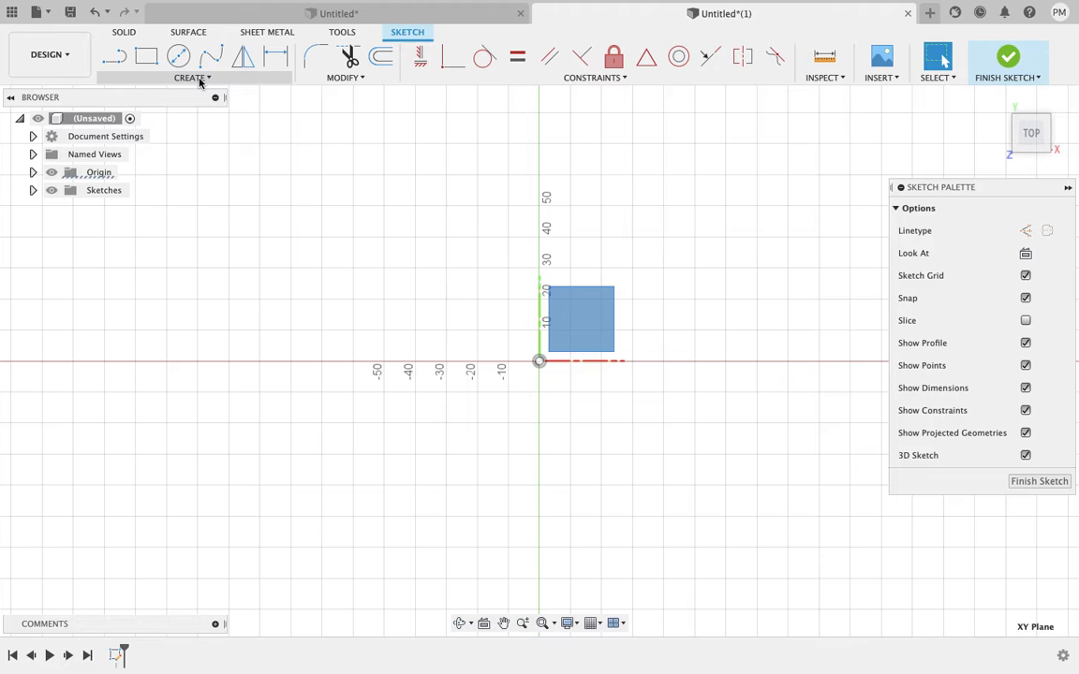
pyautogui.click(1008, 58)
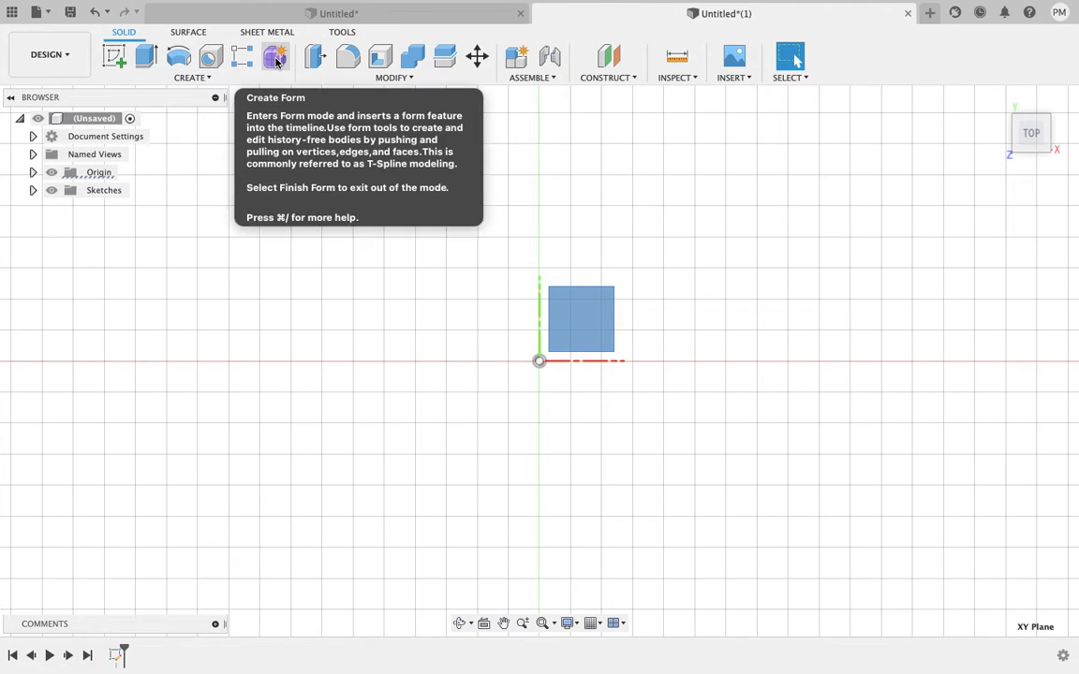
# - Start a form and create an 80 mm diameter quadball with 2 span faces centred on the origin of the XY plane
pyautogui.click(191, 79)
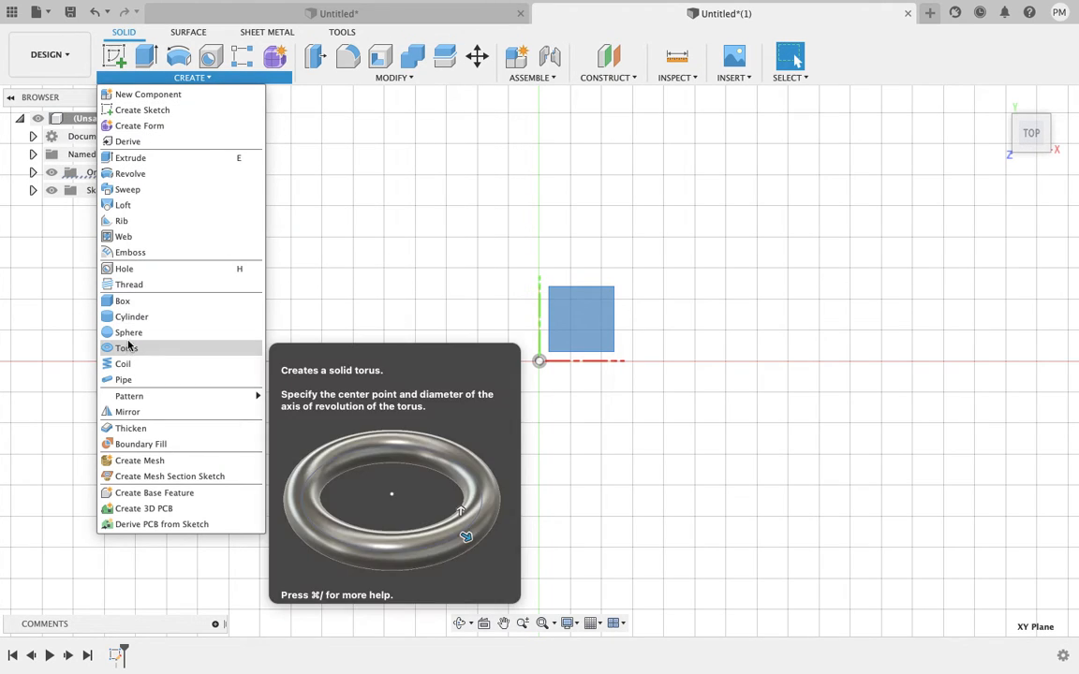
pyautogui.click(275, 59)
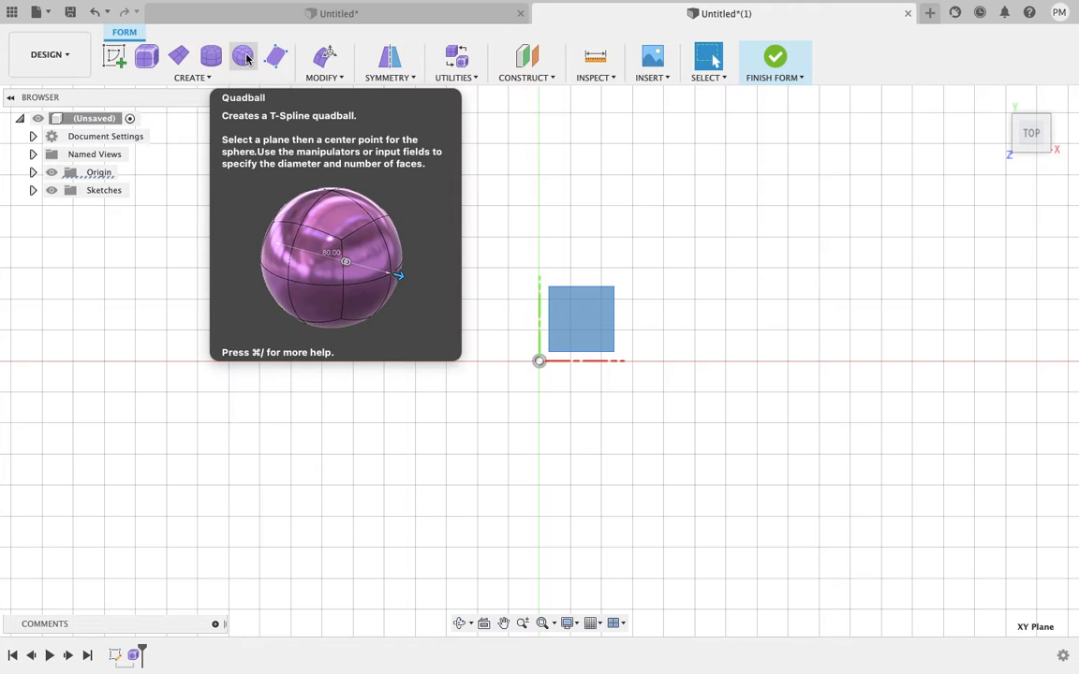
pyautogui.click(243, 58)
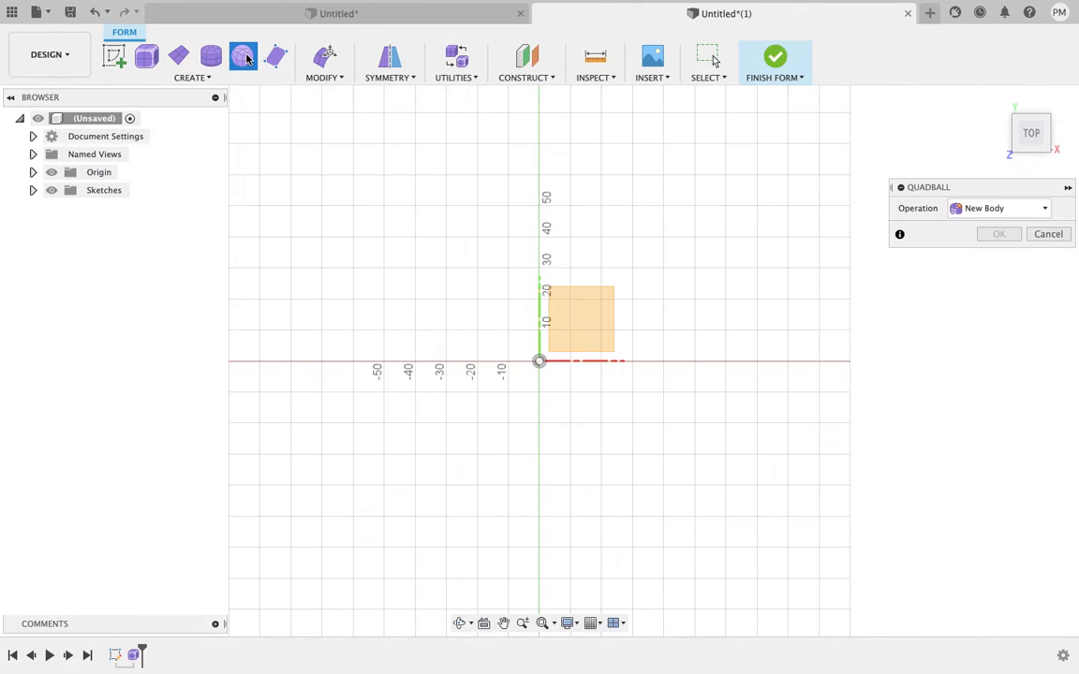
pyautogui.click(539, 361)
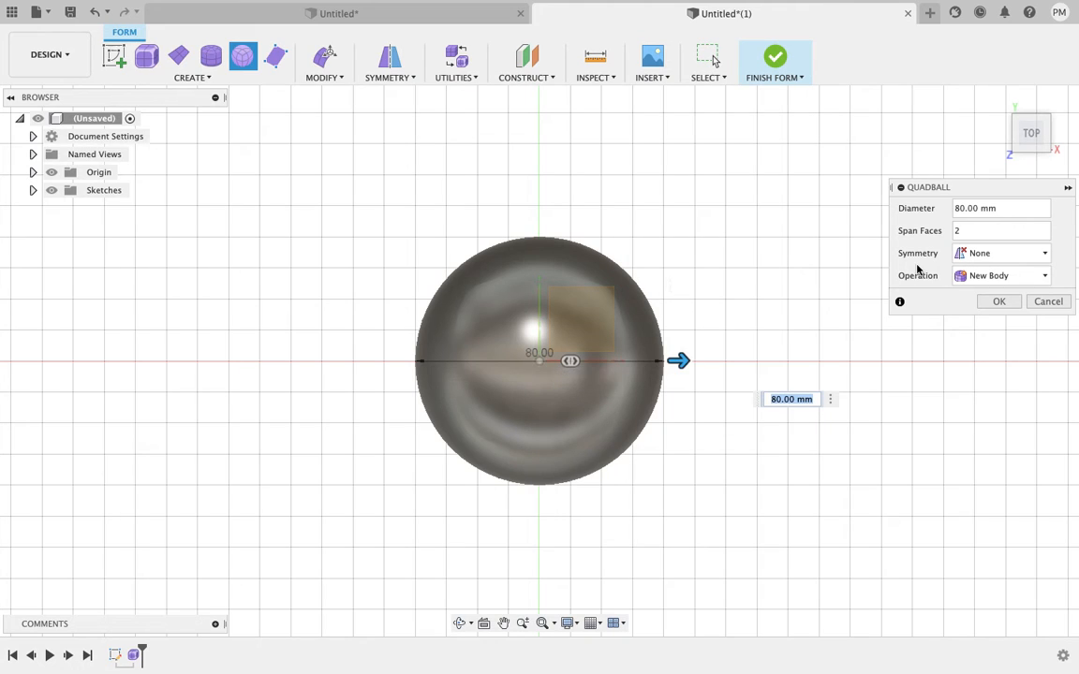
pyautogui.click(1000, 301)
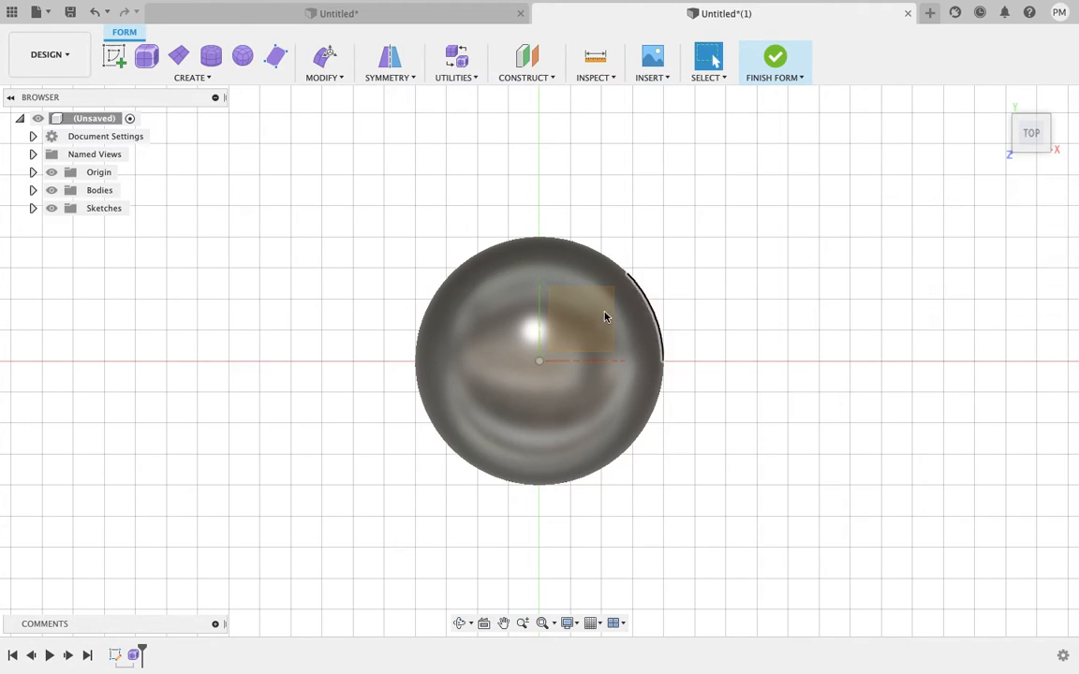
# - Apply Mirror - Internal symmetry using the quadball's two adjacent faces across the Y axis, and check the mirrored selection on several faces
pyautogui.click(605, 317)
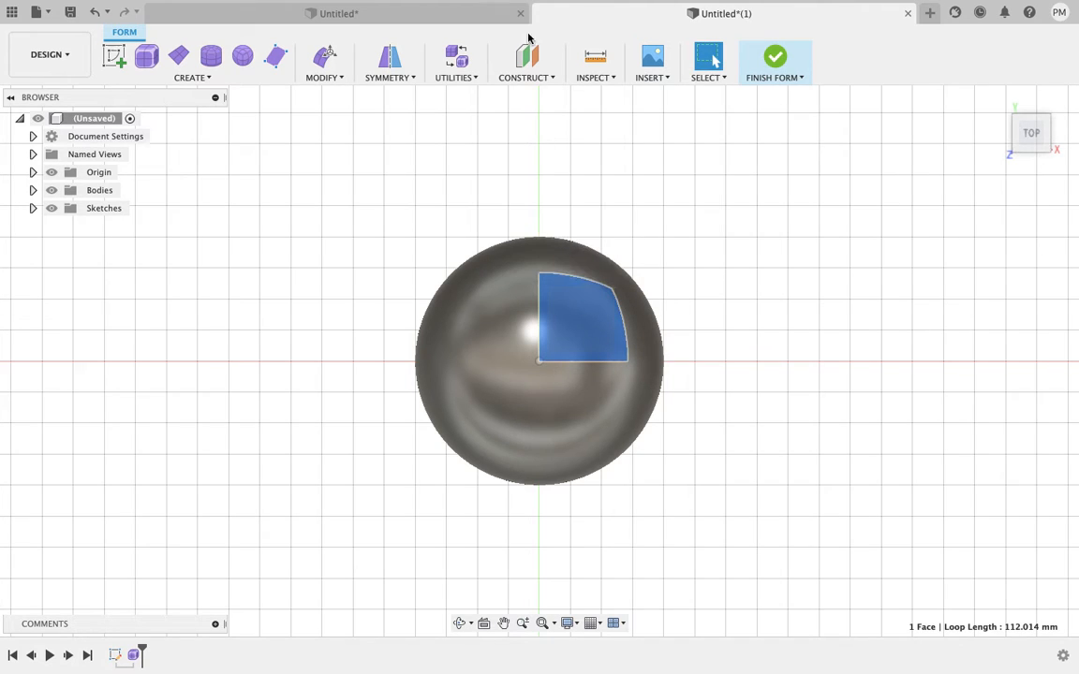
pyautogui.click(398, 80)
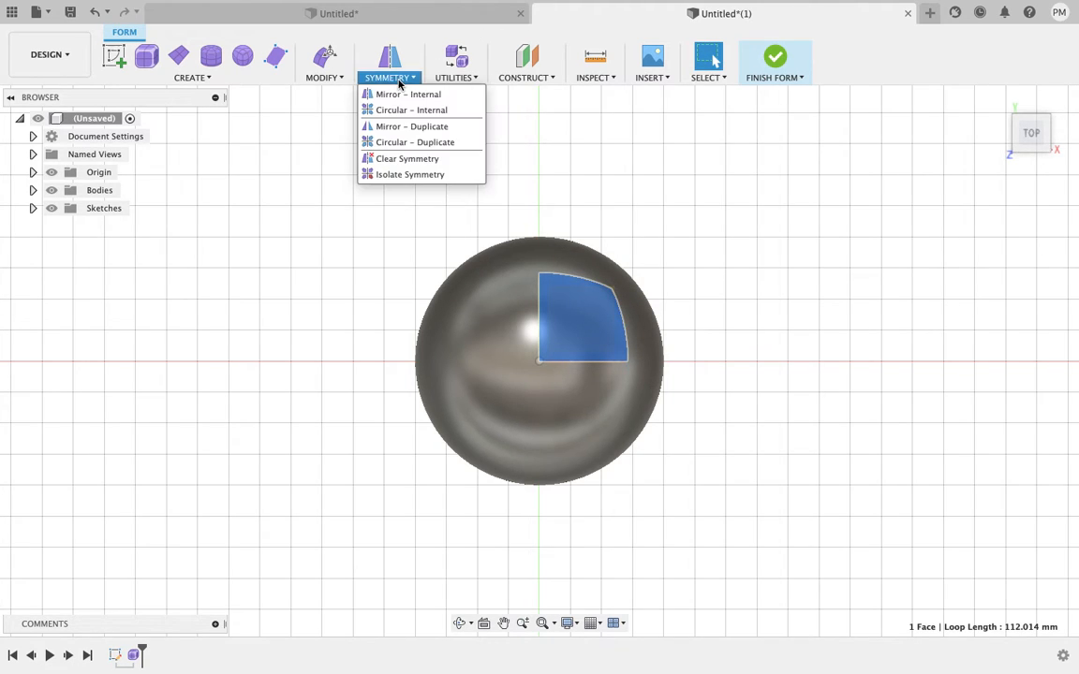
pyautogui.click(409, 94)
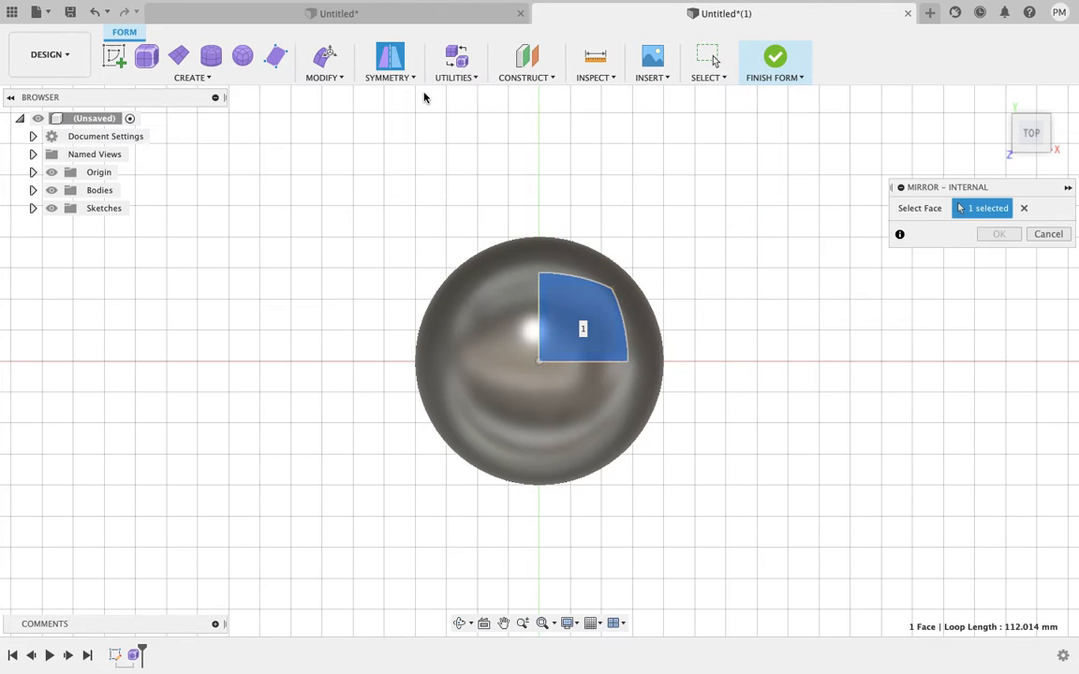
pyautogui.click(505, 313)
pyautogui.click(1002, 235)
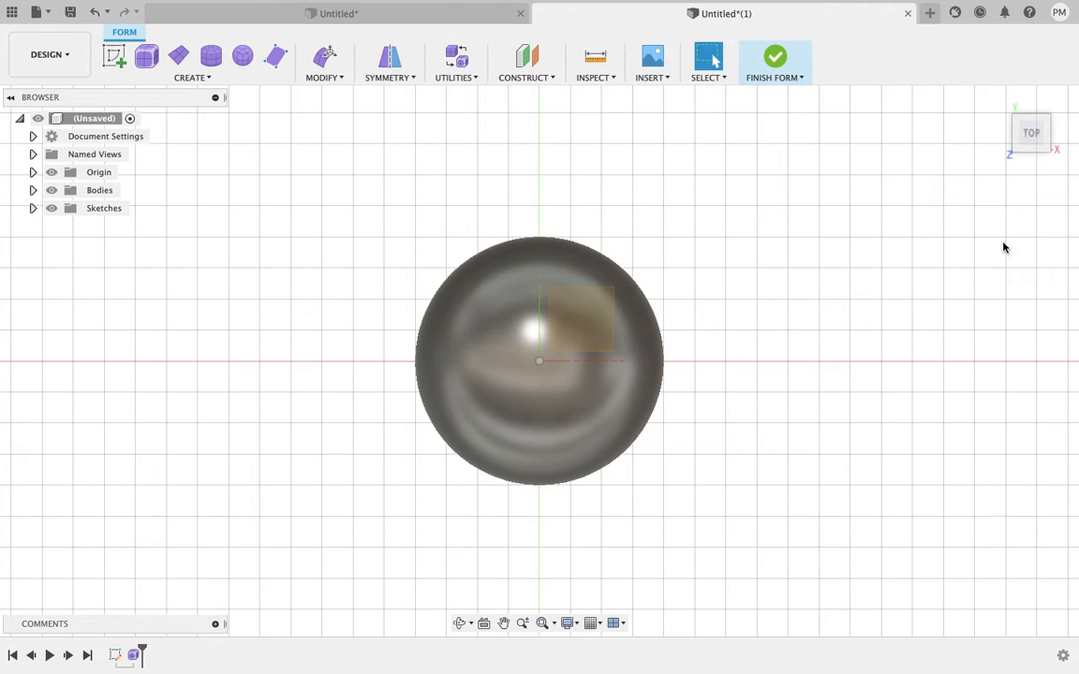
pyautogui.click(578, 433)
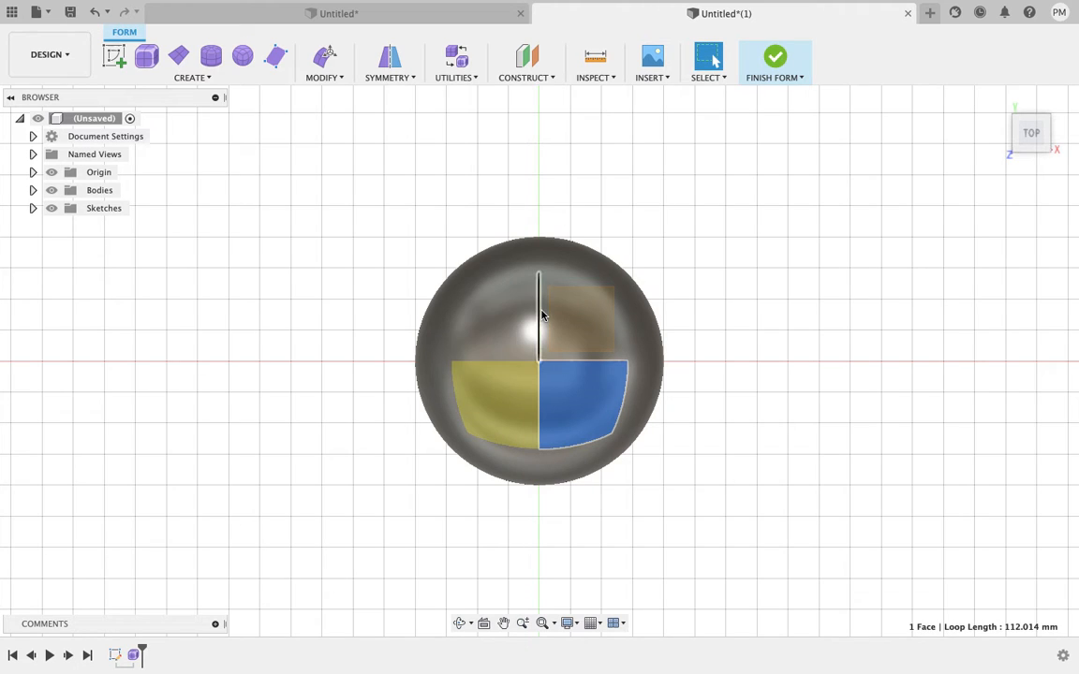
pyautogui.click(539, 297)
pyautogui.click(570, 316)
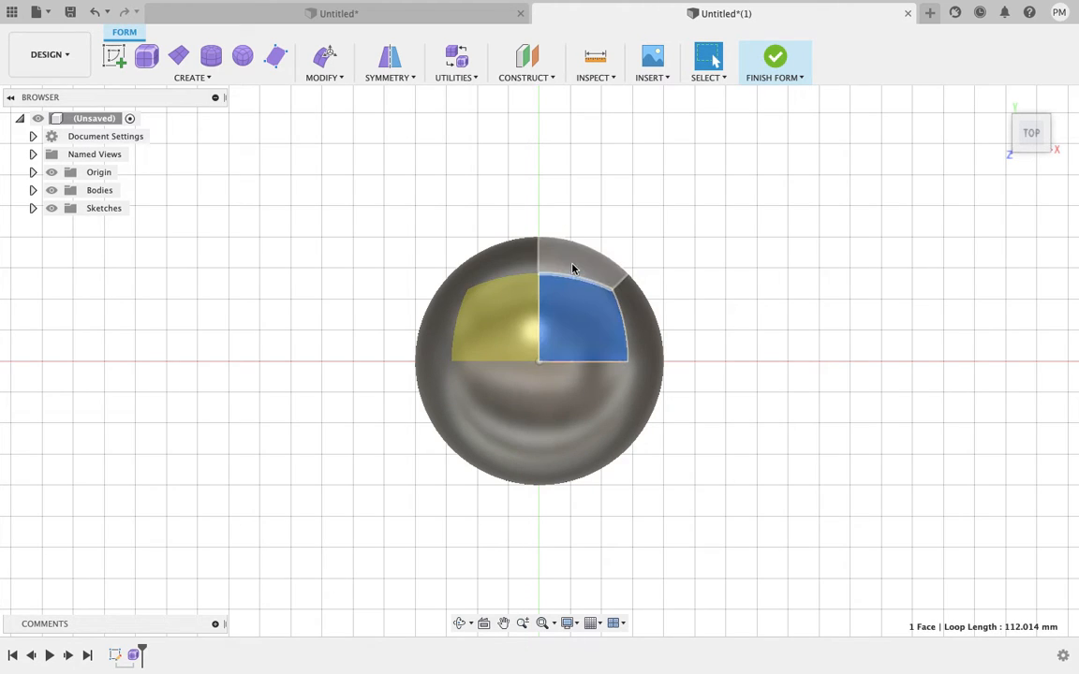
pyautogui.click(573, 269)
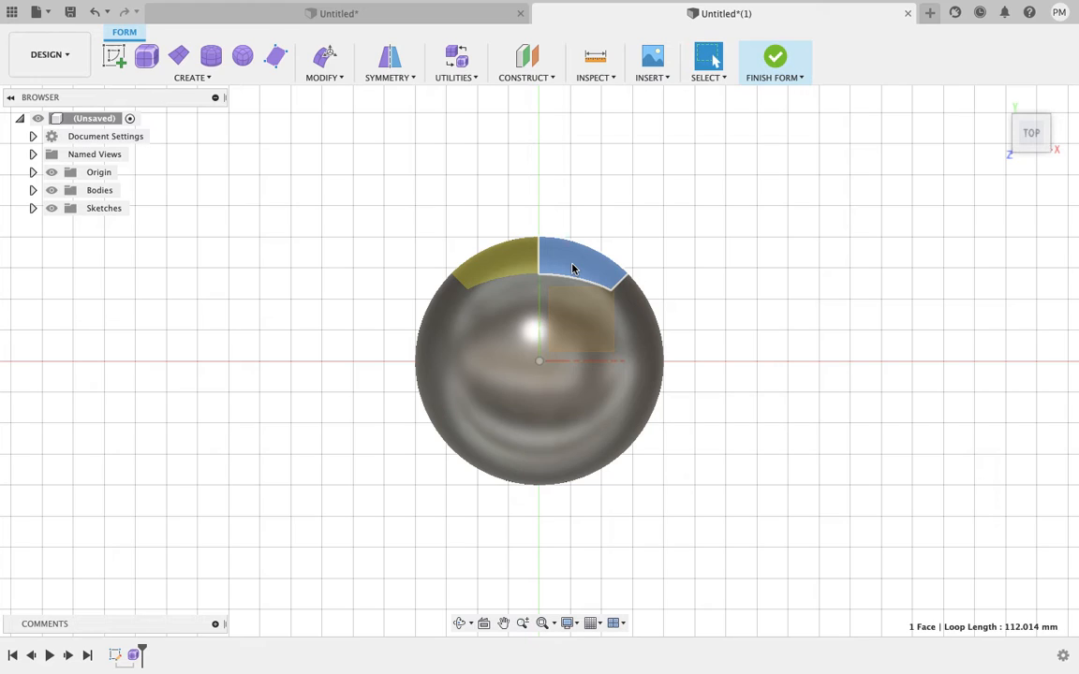
# - Try to pull the outer edge on the sphere's symmetry line 70 mm along the positive Y axis with Edit Form
pyautogui.click(538, 265)
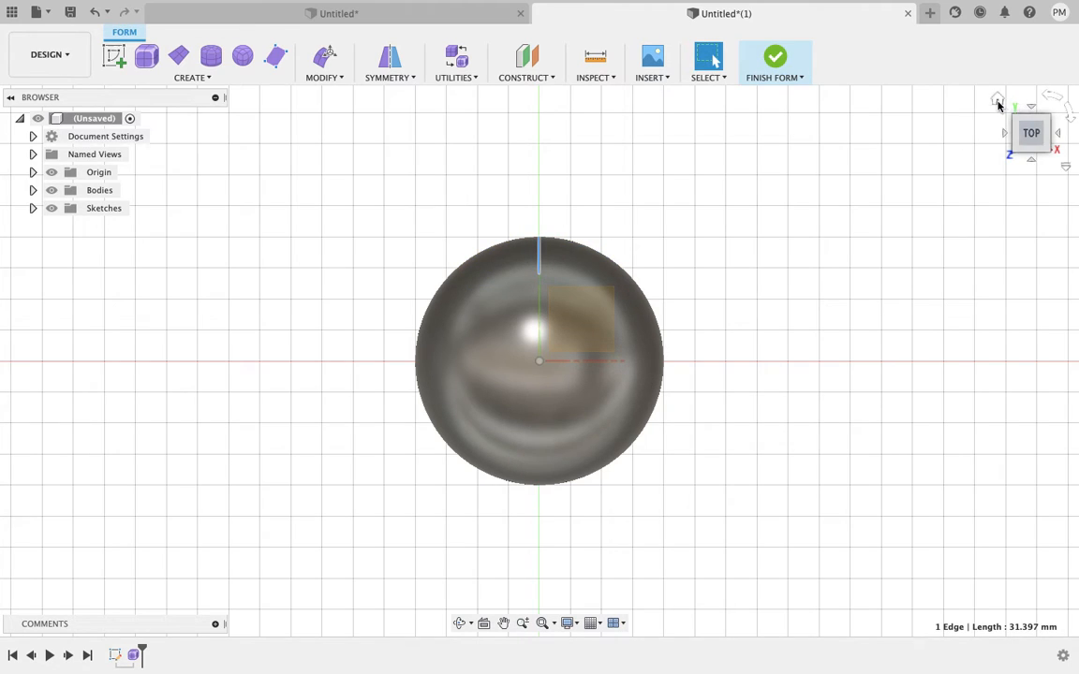
pyautogui.click(997, 101)
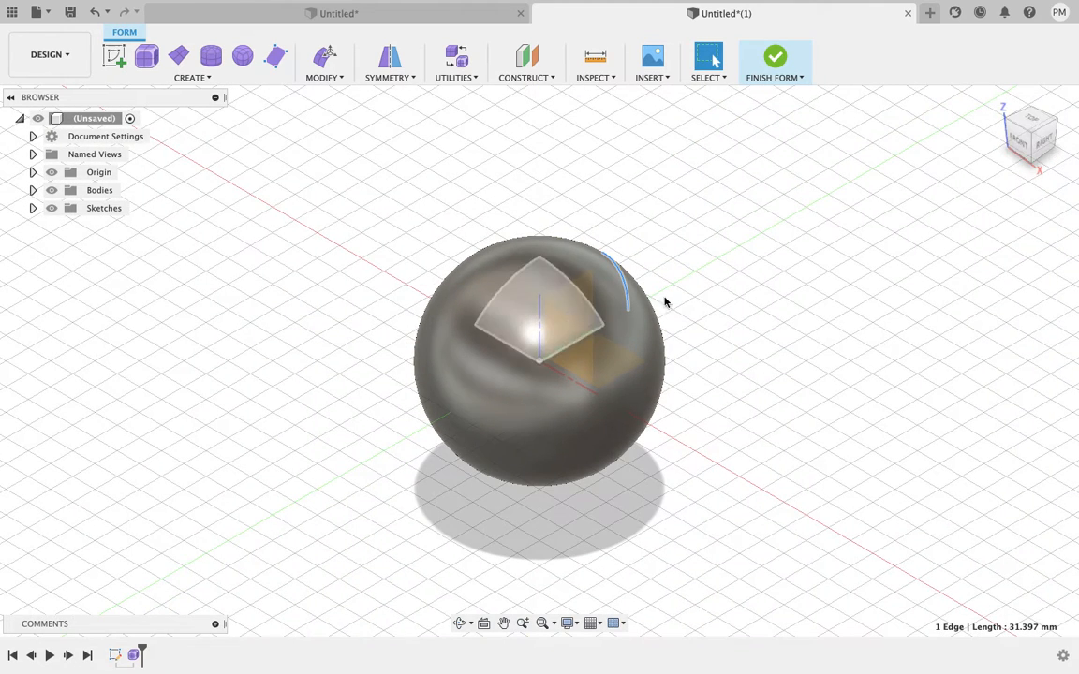
pyautogui.click(1030, 119)
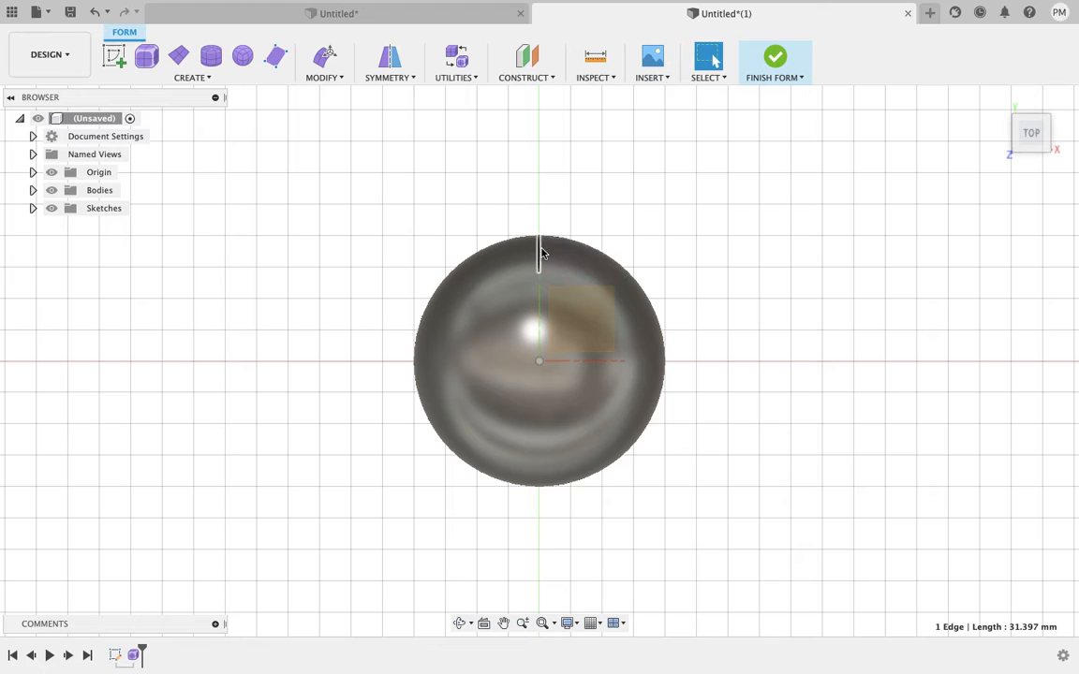
pyautogui.rightClick(541, 253)
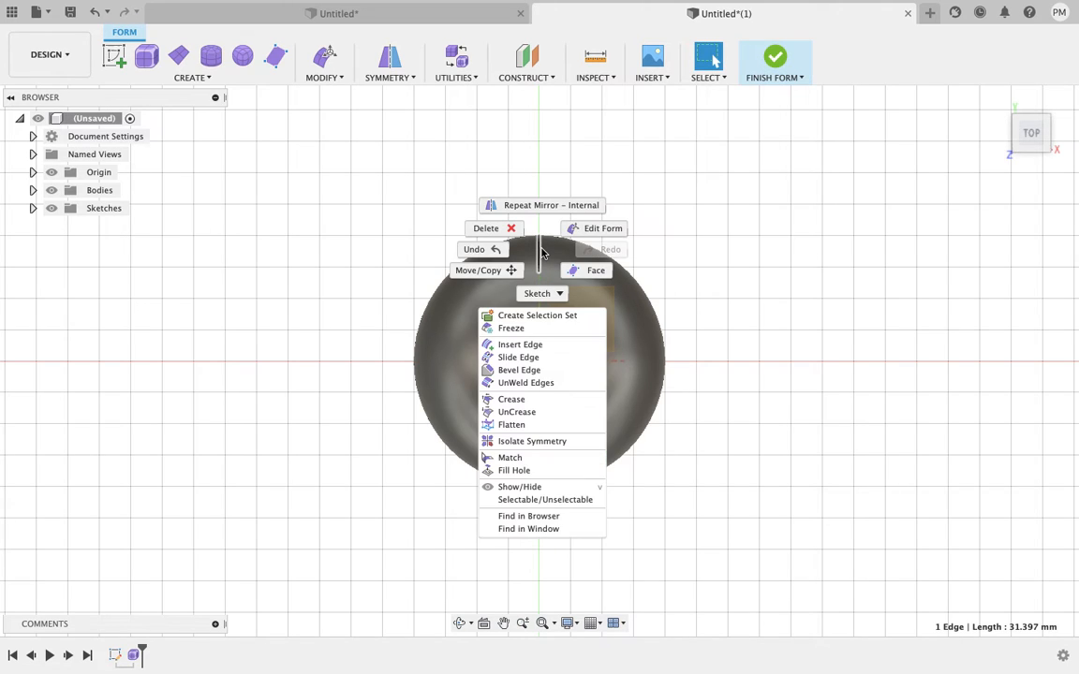
pyautogui.click(593, 230)
pyautogui.moveTo(538, 212); pyautogui.dragTo(548, 67)
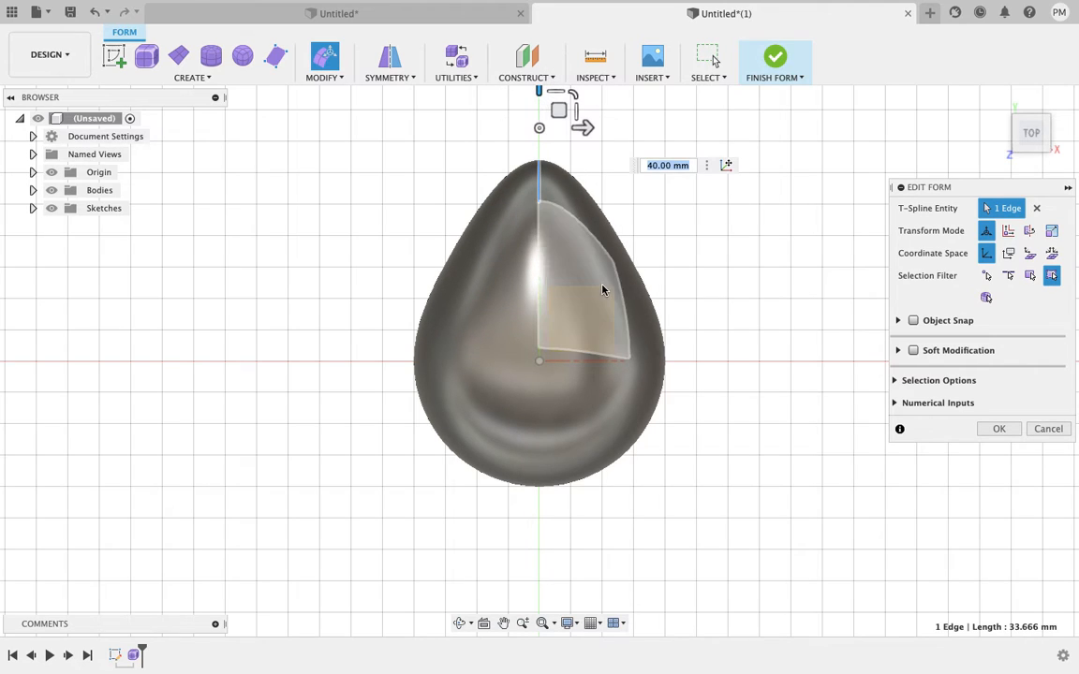
pyautogui.scroll(5, 756, 283)
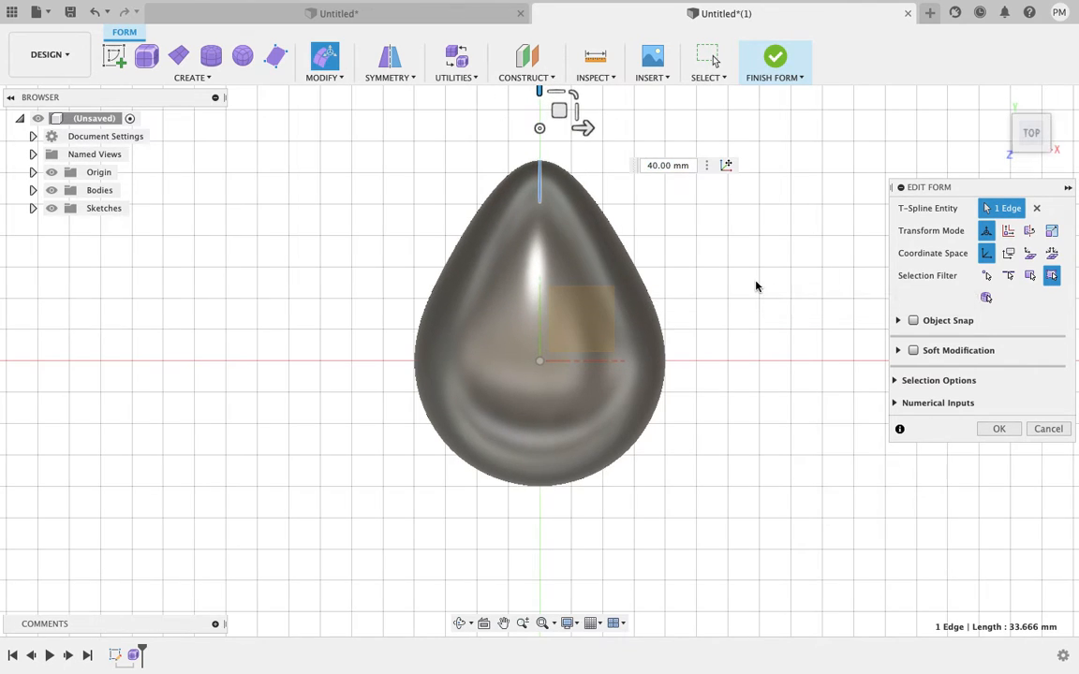
pyautogui.moveTo(538, 191); pyautogui.dragTo(550, 67)
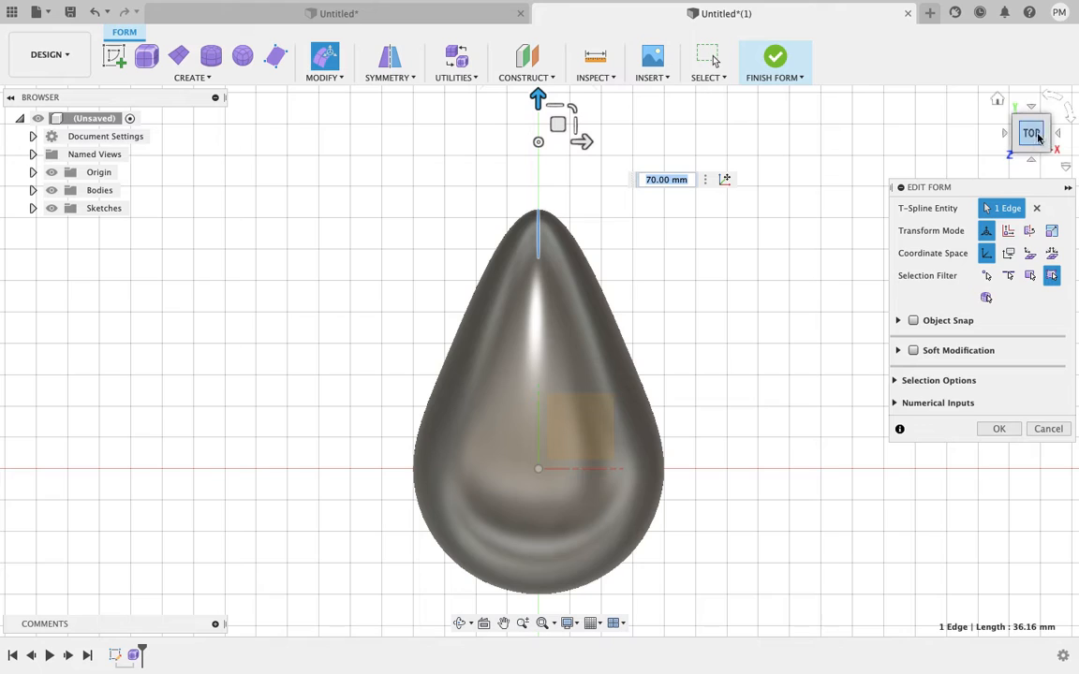
pyautogui.click(996, 96)
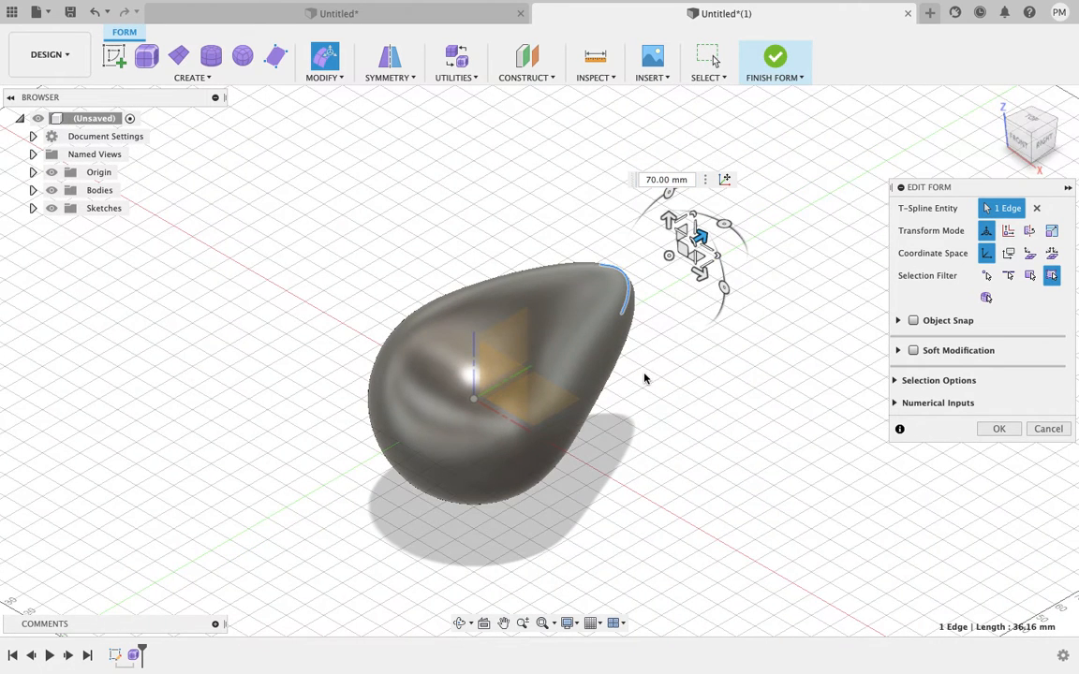
# - Undo the edge pulls on the sphere and leave Edit Form
pyautogui.hotkey('ctrl', 'z')
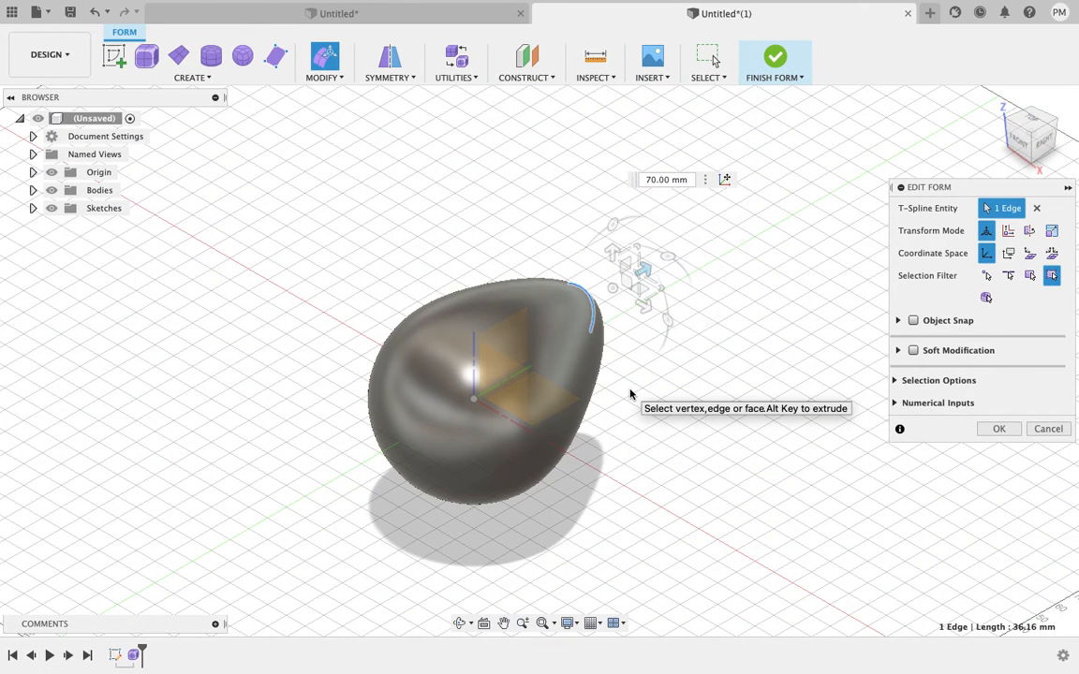
pyautogui.hotkey('ctrl', 'z')
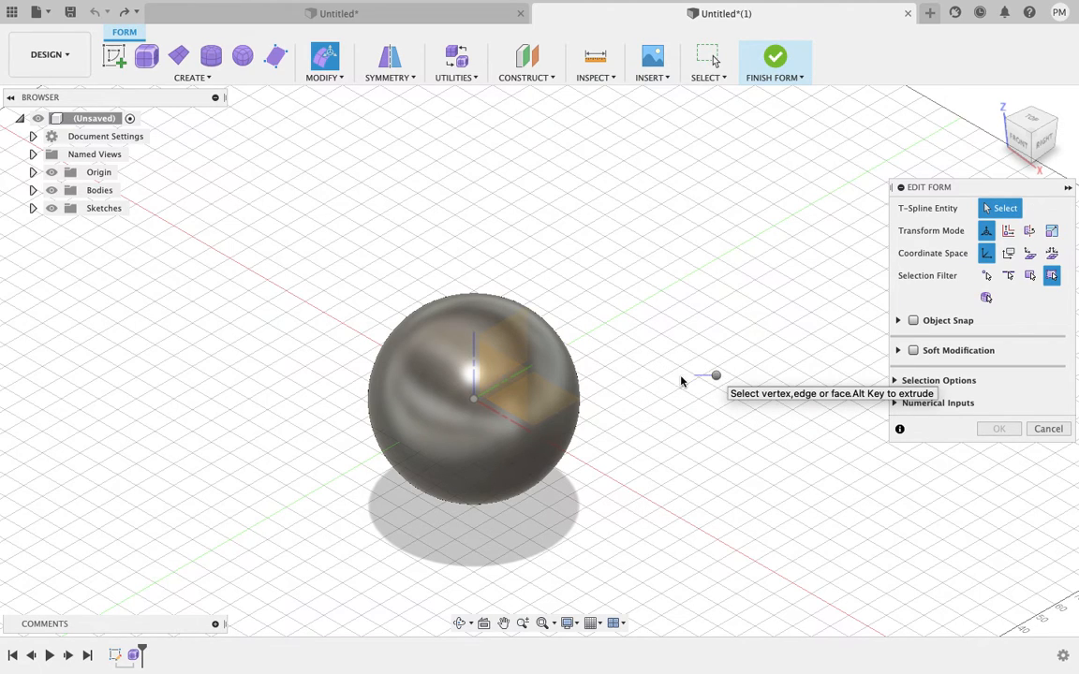
pyautogui.press('Escape')
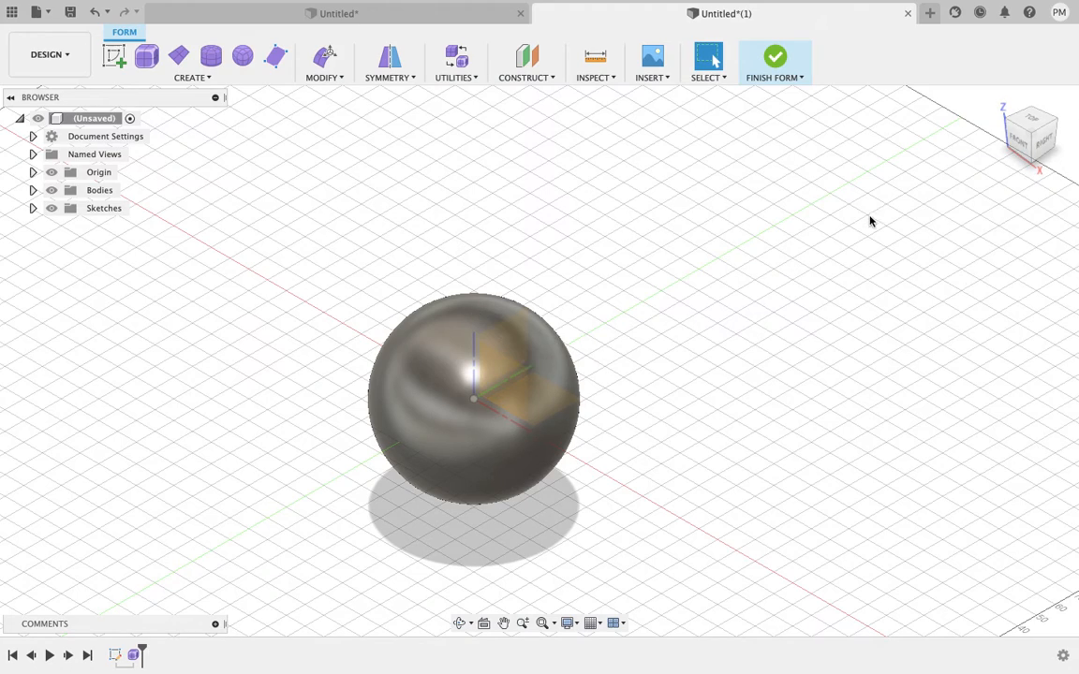
# - Move the sphere's vertex on the positive Y axis 130 mm outward along Y with Edit Form
pyautogui.keyDown('shift'); pyautogui.moveTo(535, 357); pyautogui.dragTo(540, 358, button='middle'); pyautogui.keyUp('shift')
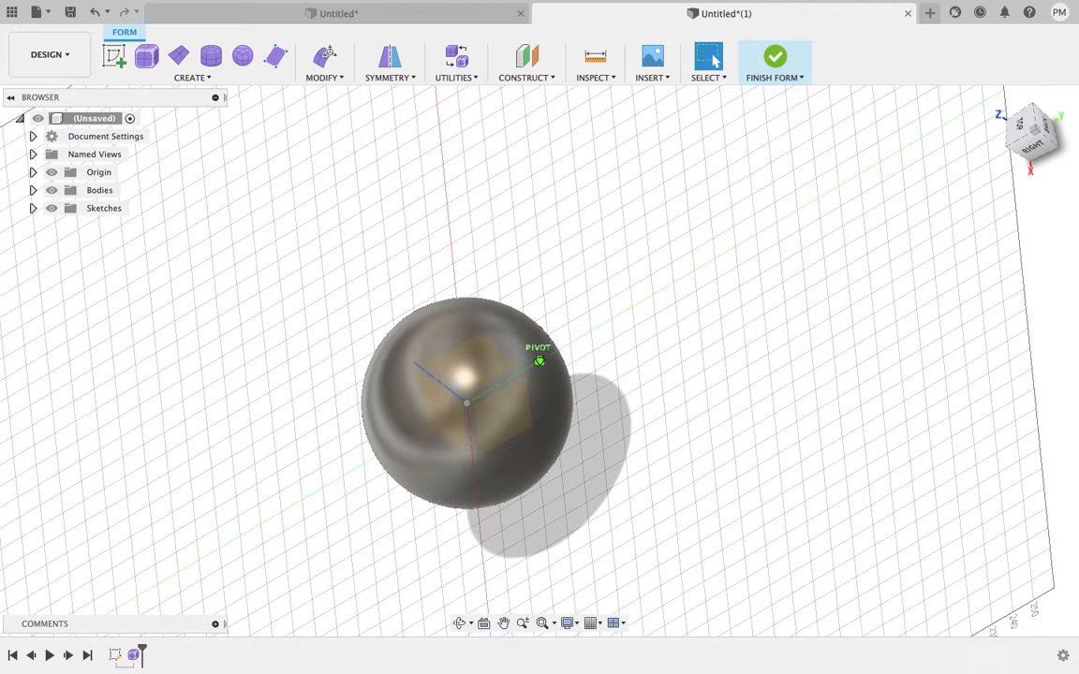
pyautogui.click(549, 357)
pyautogui.rightClick(550, 359)
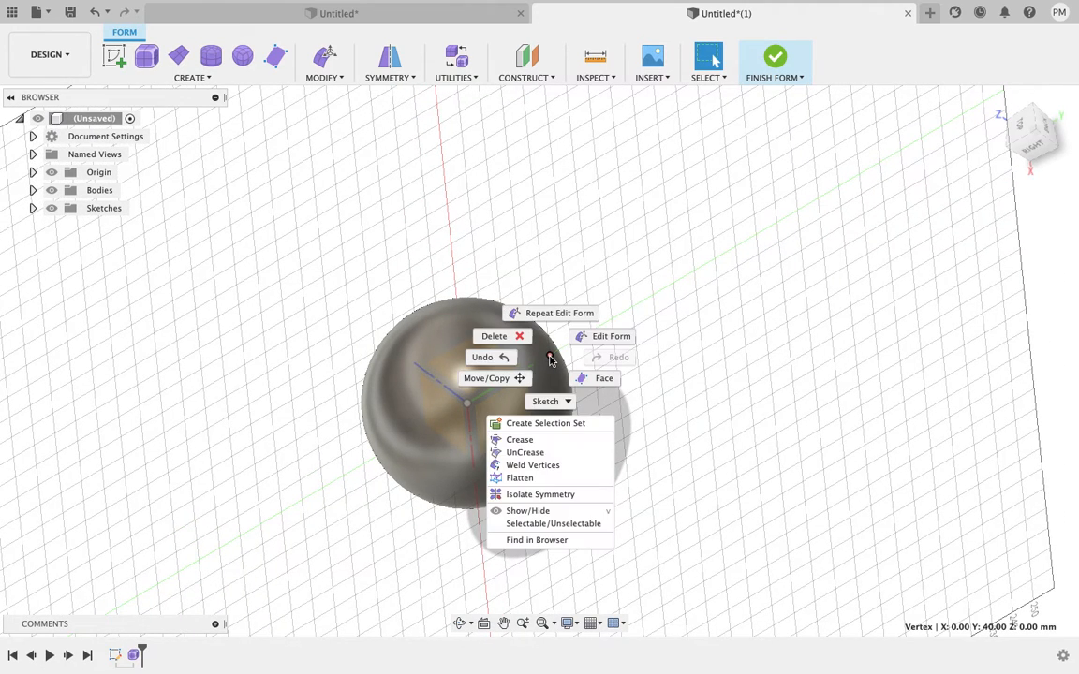
pyautogui.click(610, 335)
pyautogui.moveTo(583, 339); pyautogui.dragTo(854, 175)
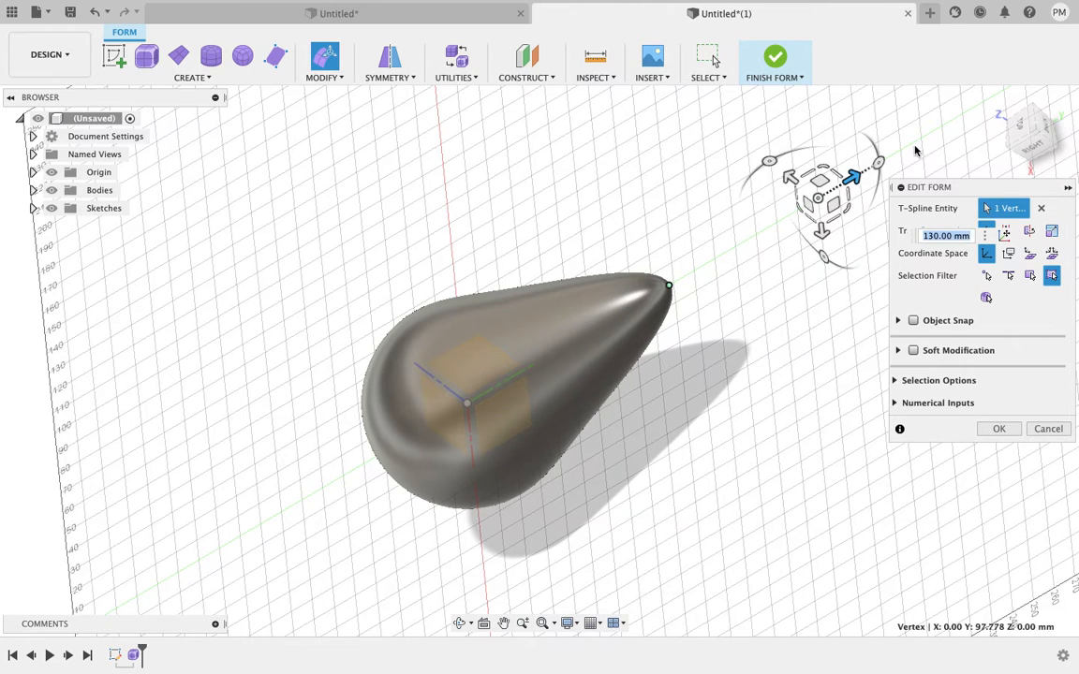
# - Move the two adjacent upper faces of the teardrop body 10 mm down along the Z axis with Edit Form
pyautogui.click(997, 99)
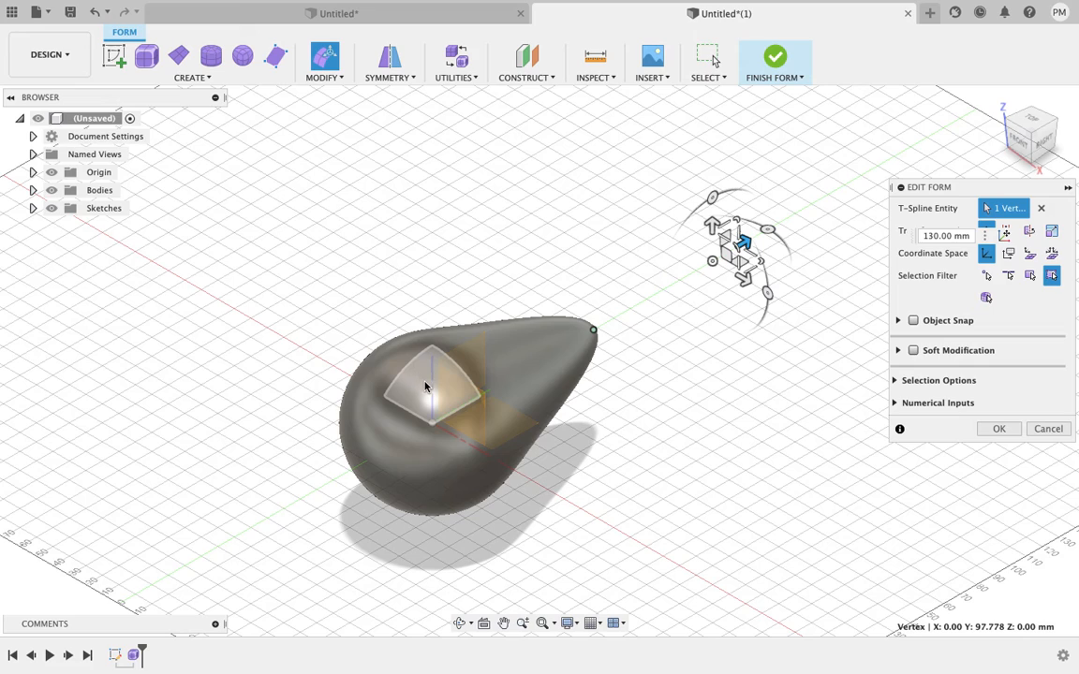
pyautogui.click(463, 368)
pyautogui.click(476, 357)
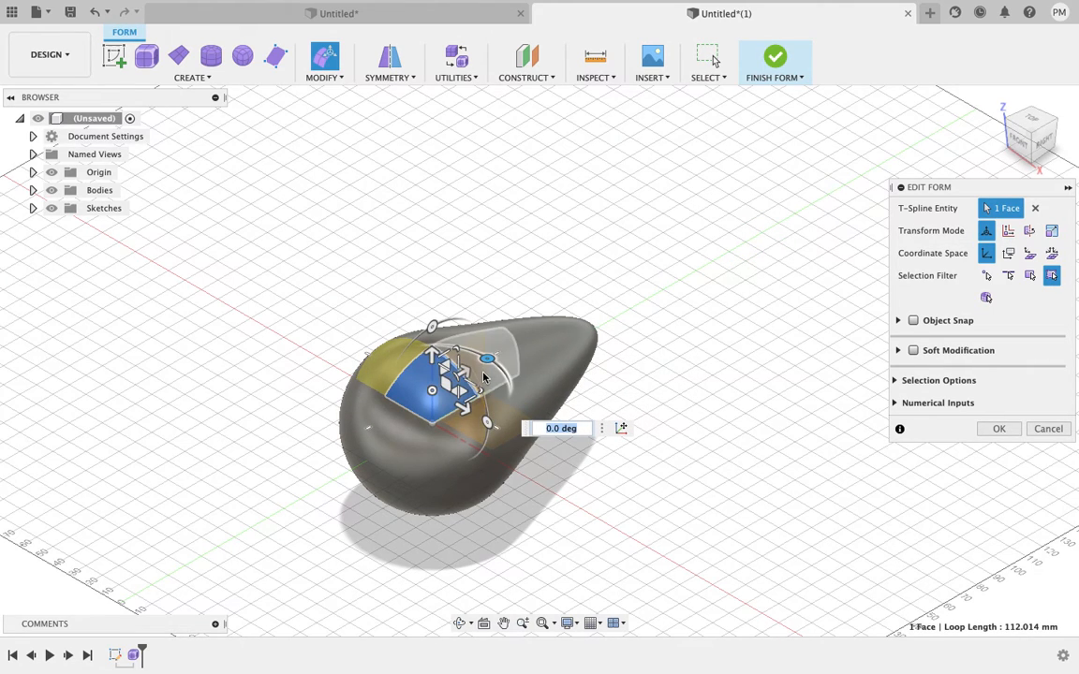
pyautogui.keyDown('shift'); pyautogui.click(484, 377); pyautogui.keyUp('shift')
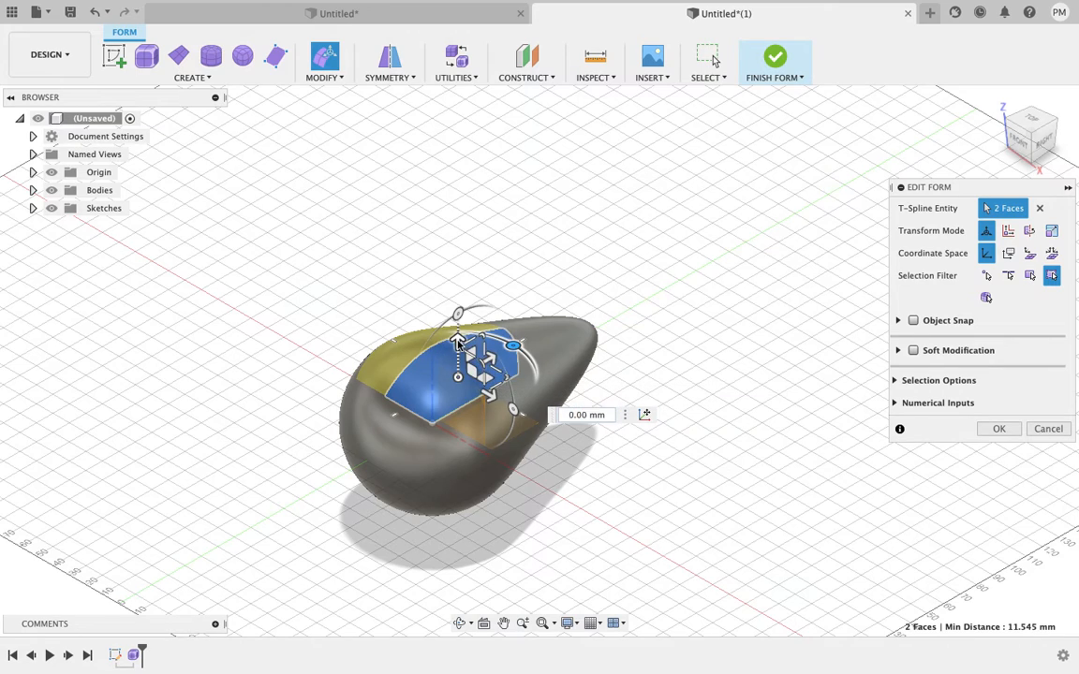
pyautogui.moveTo(458, 362); pyautogui.dragTo(458, 366)
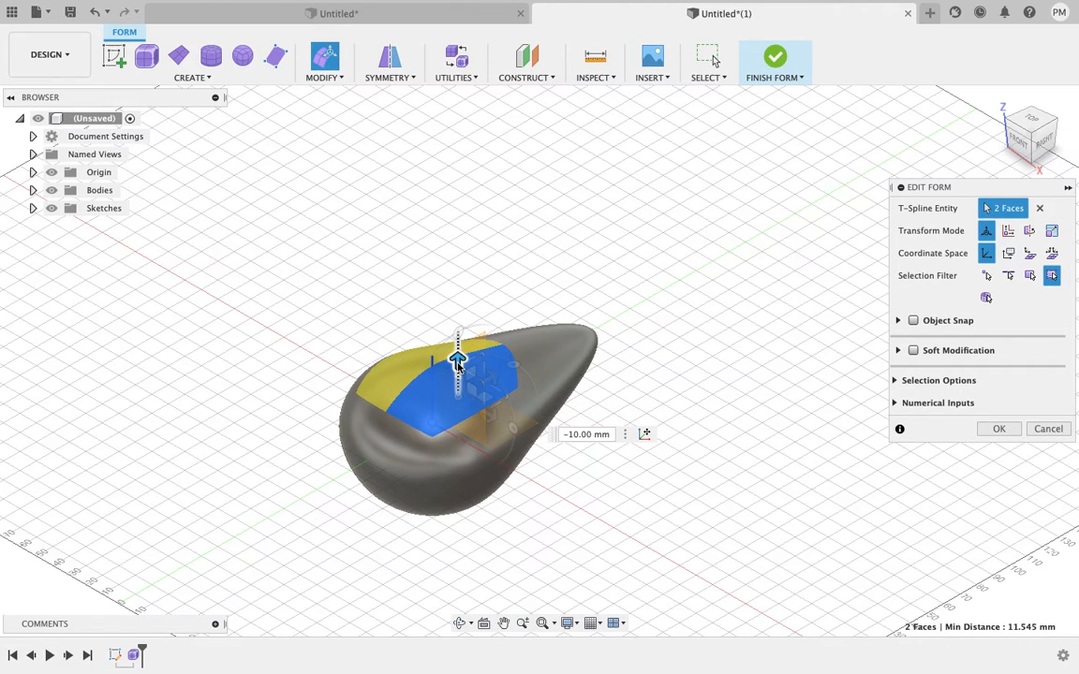
pyautogui.click(740, 335)
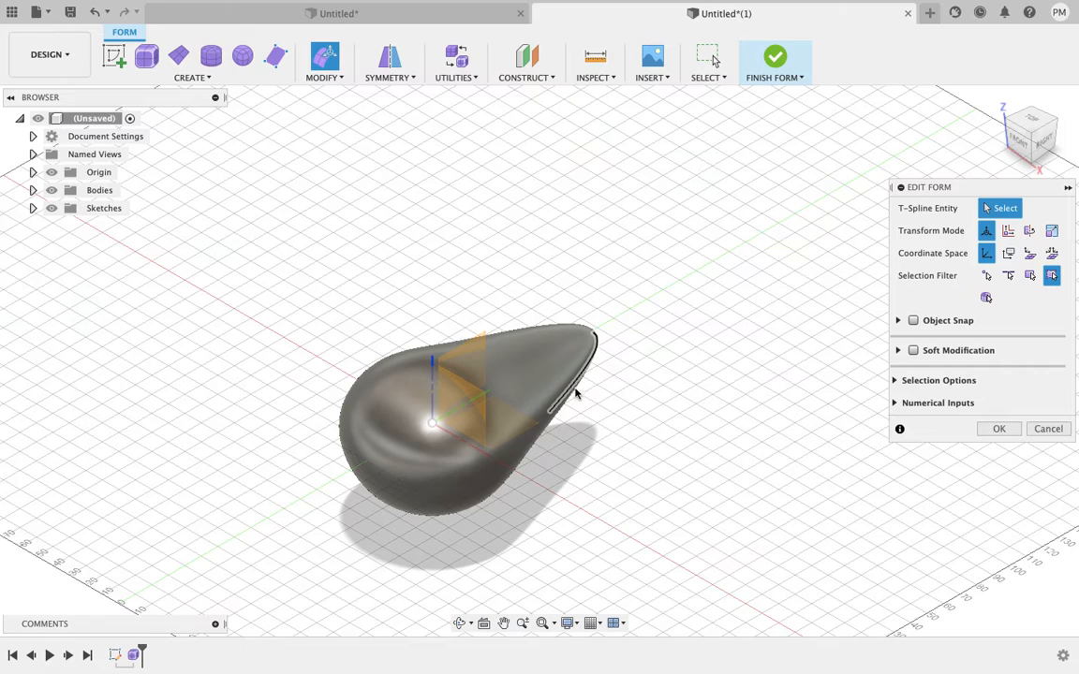
# - Move the side face at the teardrop's pointed end 60 mm outward along the Y axis and finish the form
pyautogui.click(555, 423)
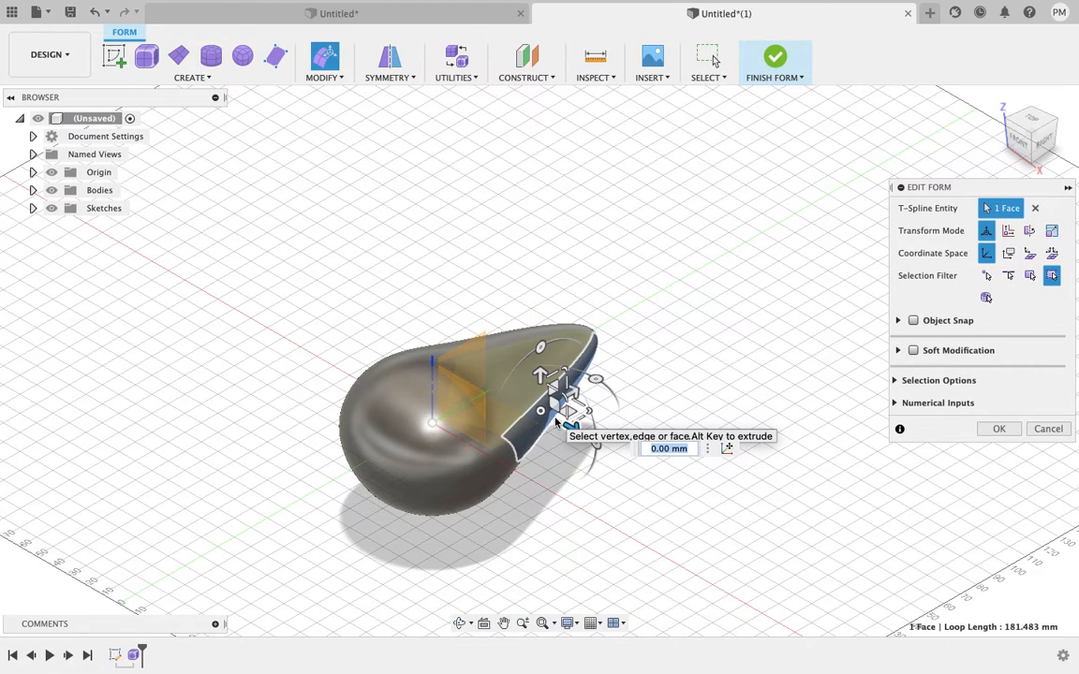
pyautogui.moveTo(574, 395); pyautogui.dragTo(671, 367)
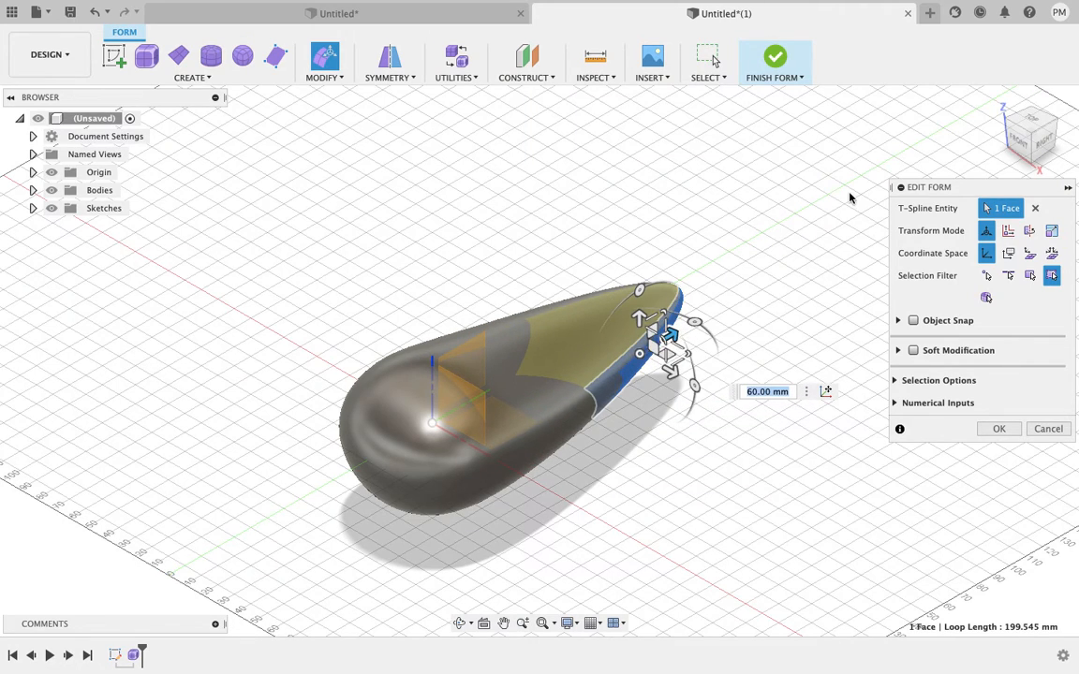
pyautogui.click(819, 225)
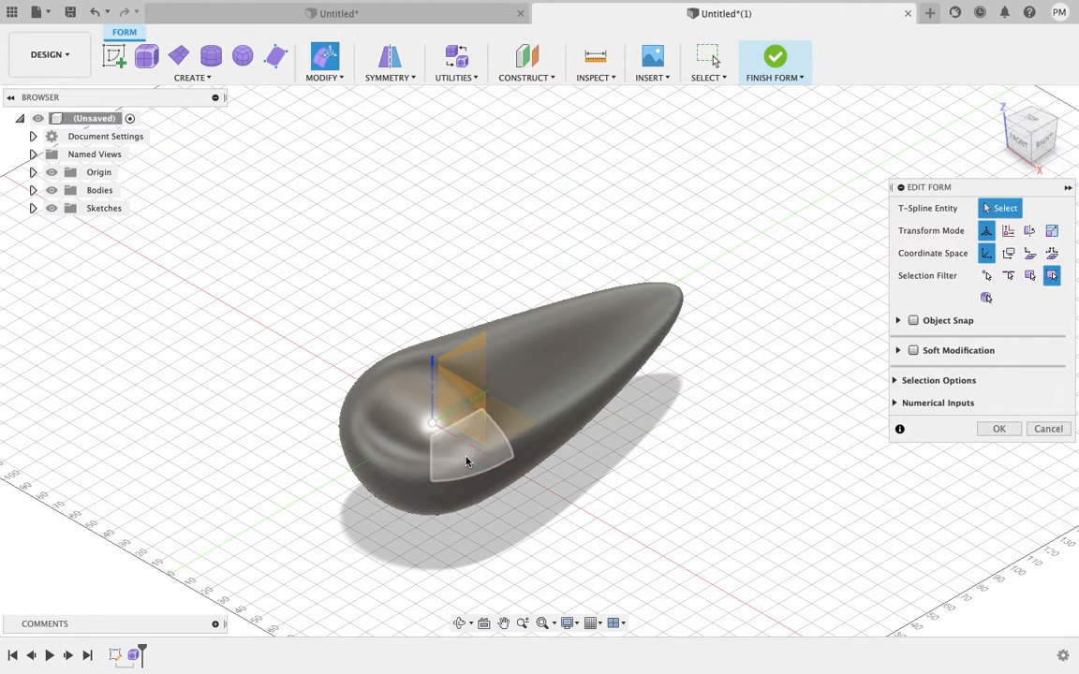
pyautogui.click(1000, 101)
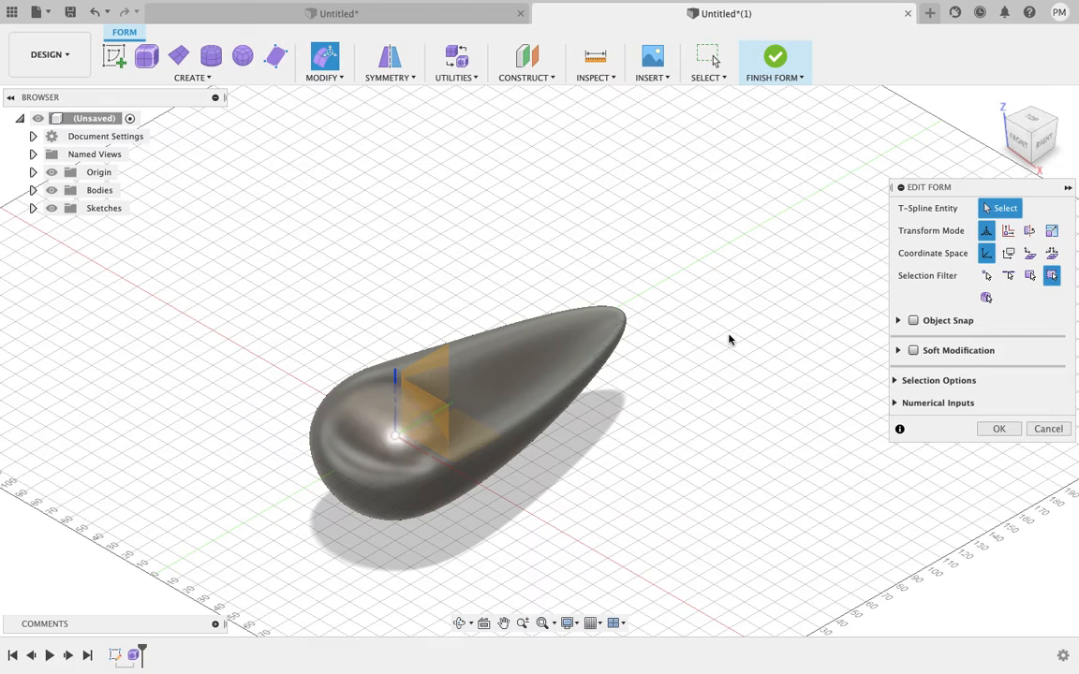
pyautogui.click(775, 59)
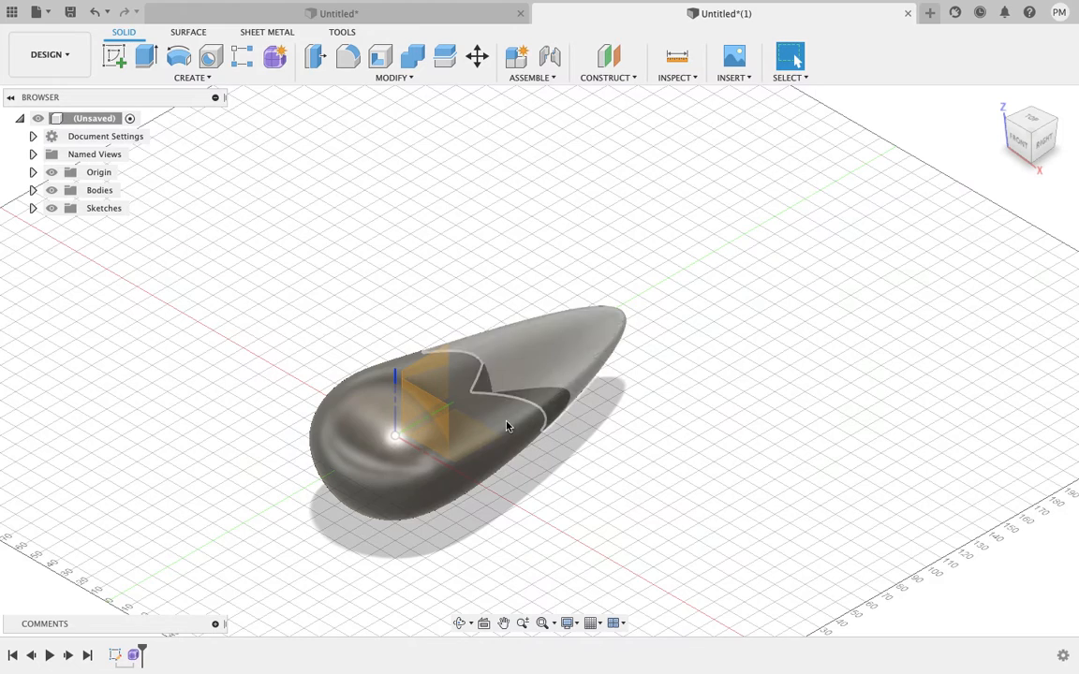
# - Check the flower in the other design, return, and set up a full Circular Pattern of the teardrop body about the Z axis
pyautogui.click(331, 14)
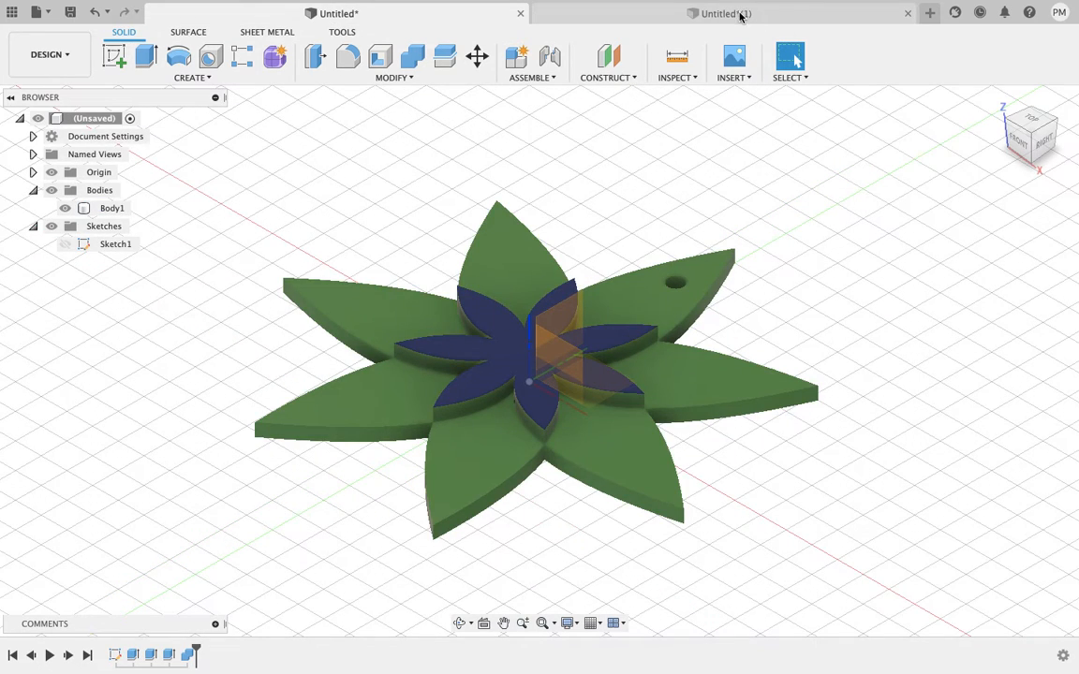
pyautogui.click(774, 14)
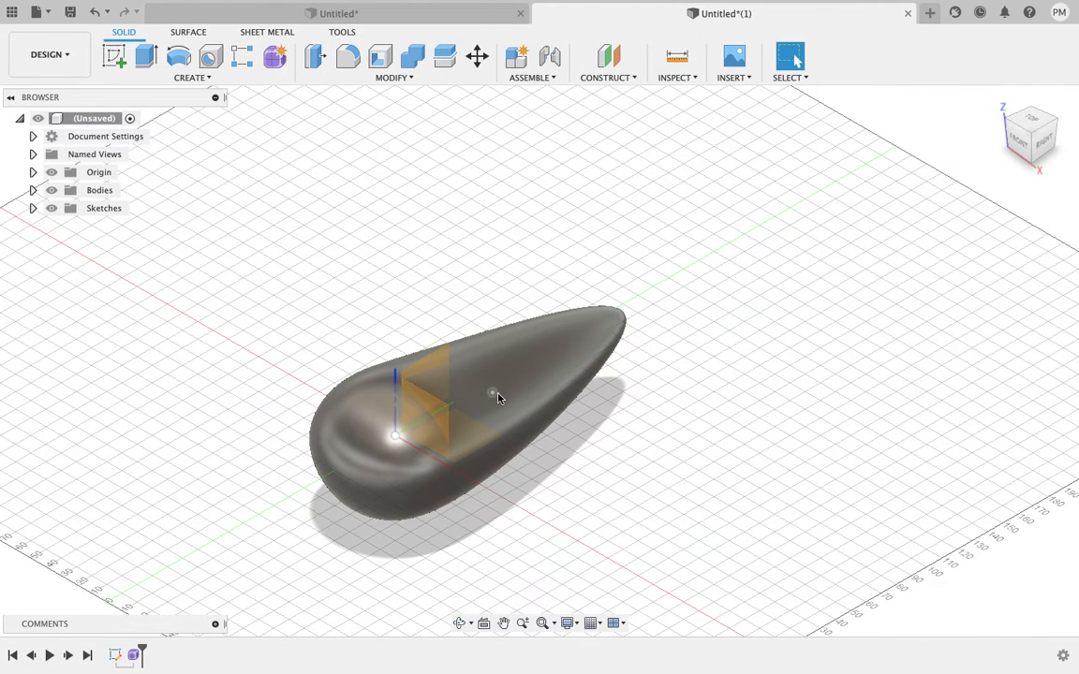
pyautogui.click(193, 78)
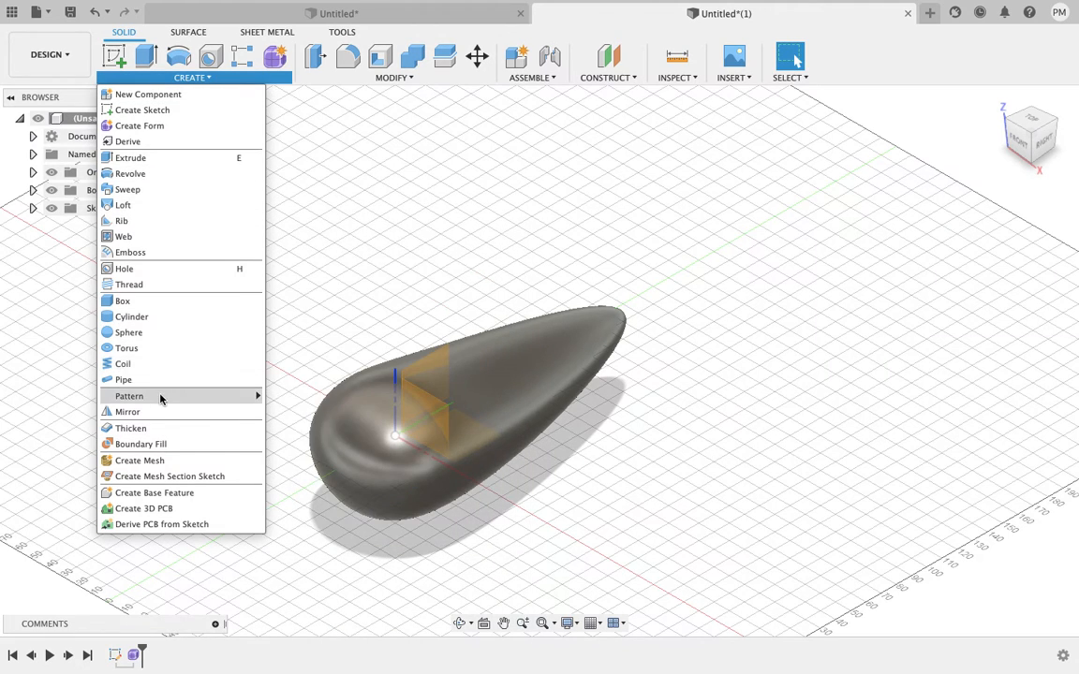
pyautogui.moveTo(160, 399)
pyautogui.click(286, 412)
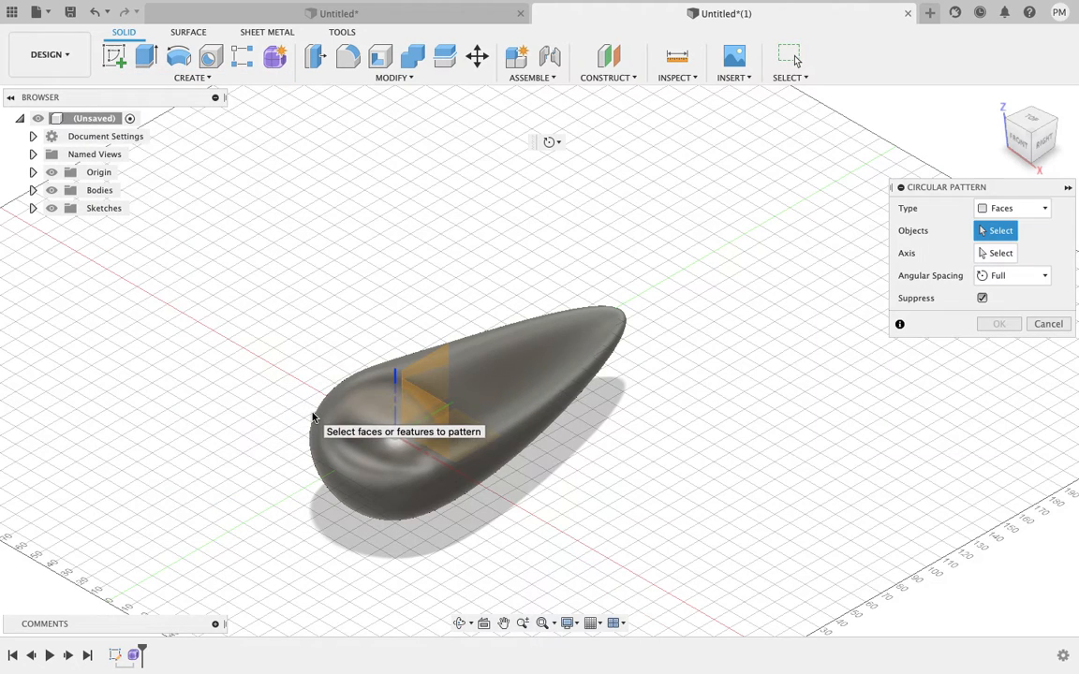
pyautogui.click(1015, 209)
pyautogui.click(995, 244)
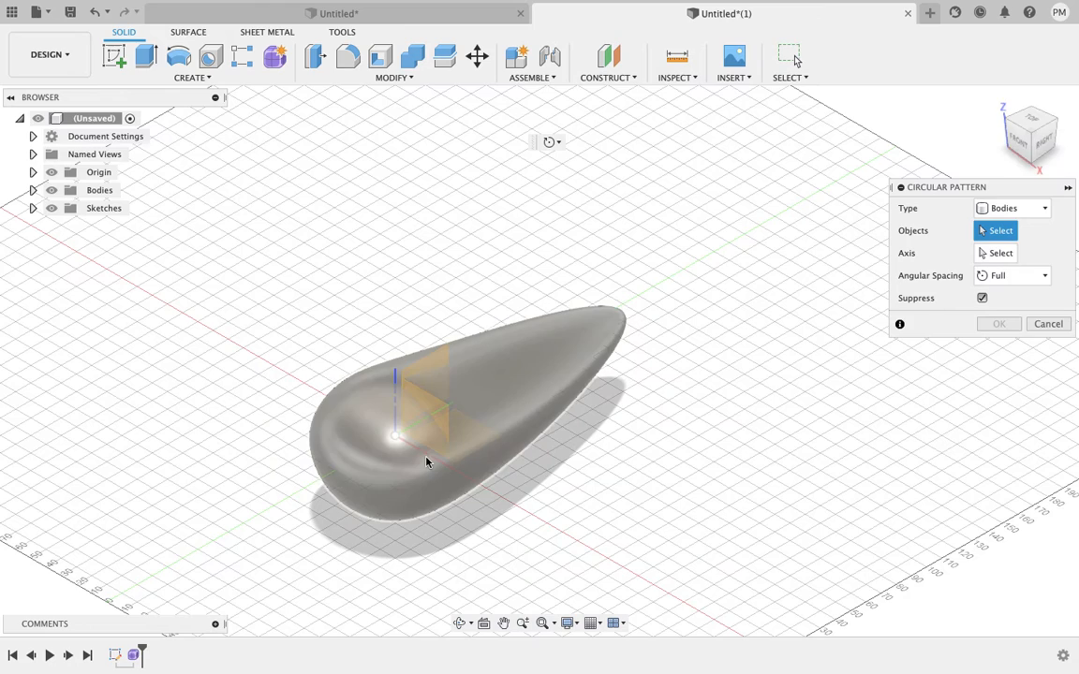
pyautogui.click(426, 463)
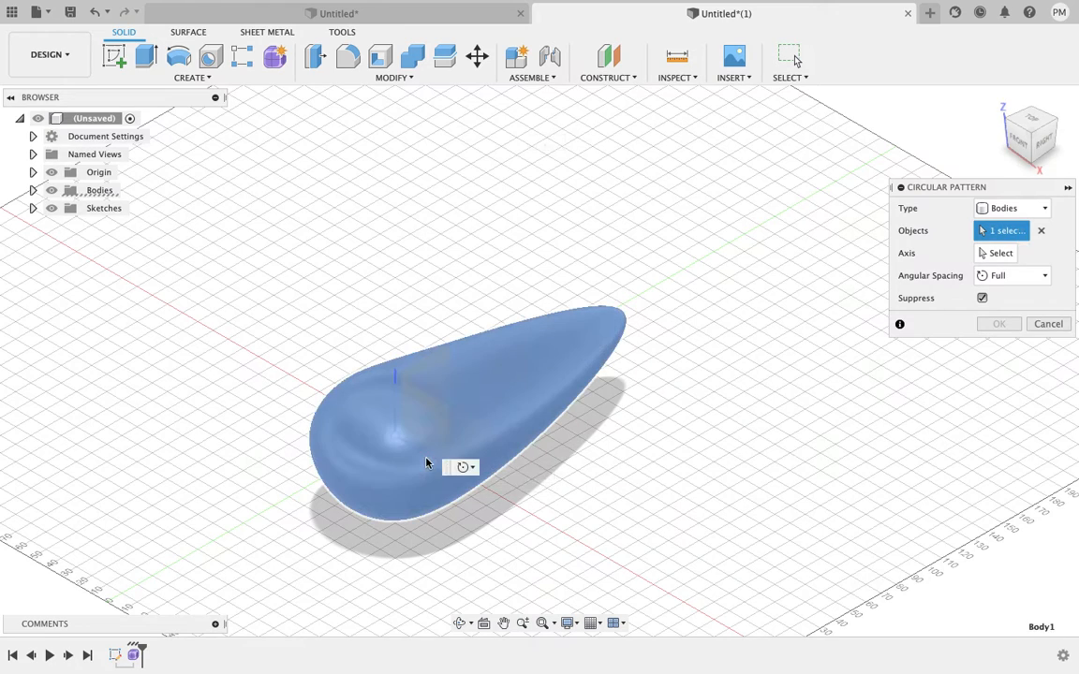
pyautogui.click(998, 254)
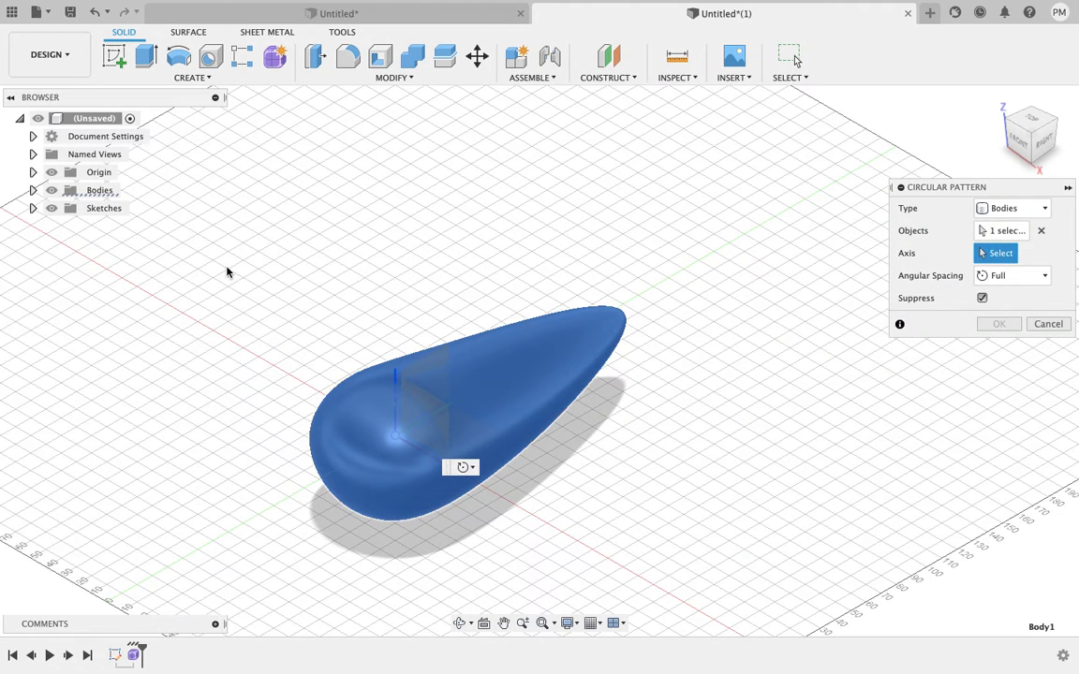
pyautogui.click(397, 419)
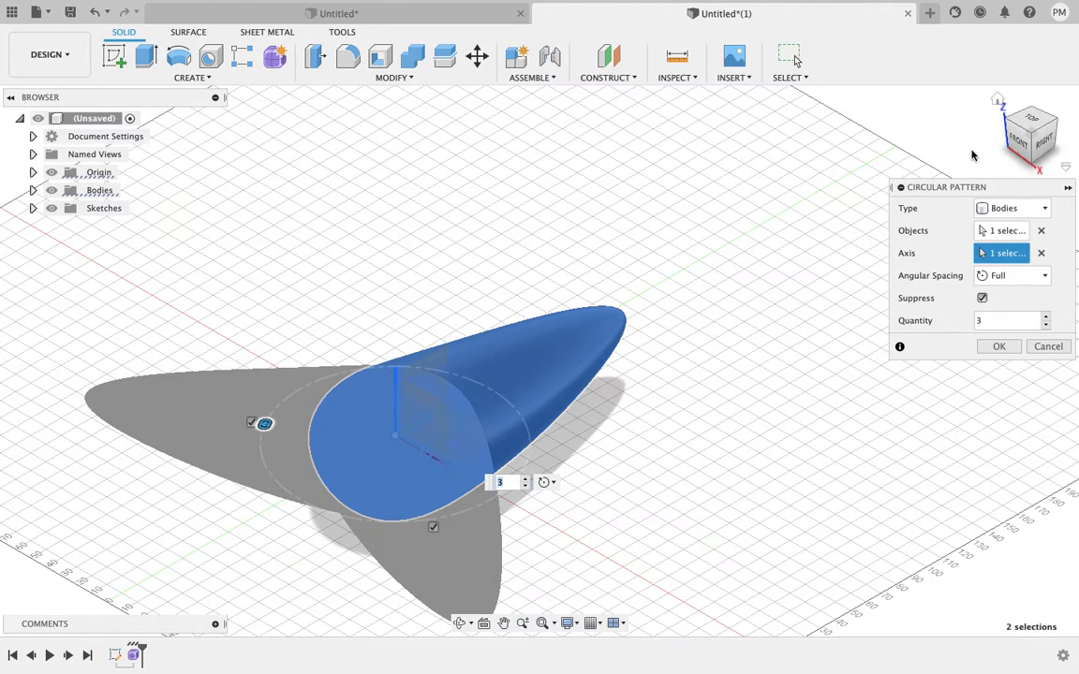
# - Set the circular pattern's quantity to 7 and complete the pattern
pyautogui.moveTo(1019, 146)
pyautogui.mouseDown()
pyautogui.moveTo(1030, 104)
pyautogui.moveTo(1012, 159)
pyautogui.mouseUp()
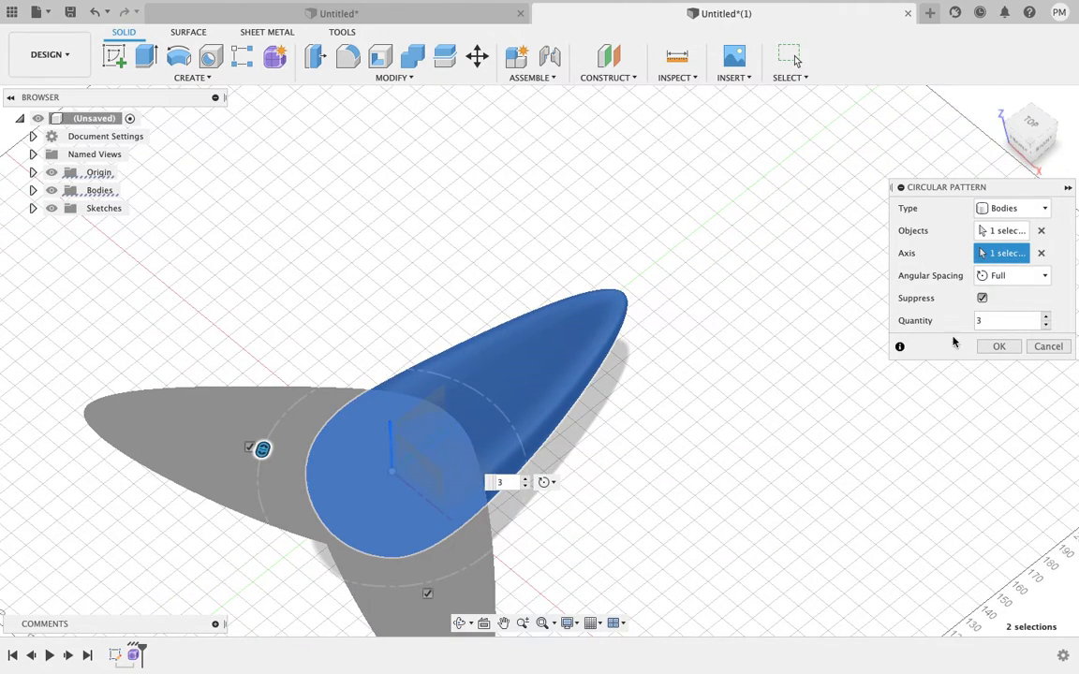
pyautogui.click(1012, 322)
pyautogui.write('7')
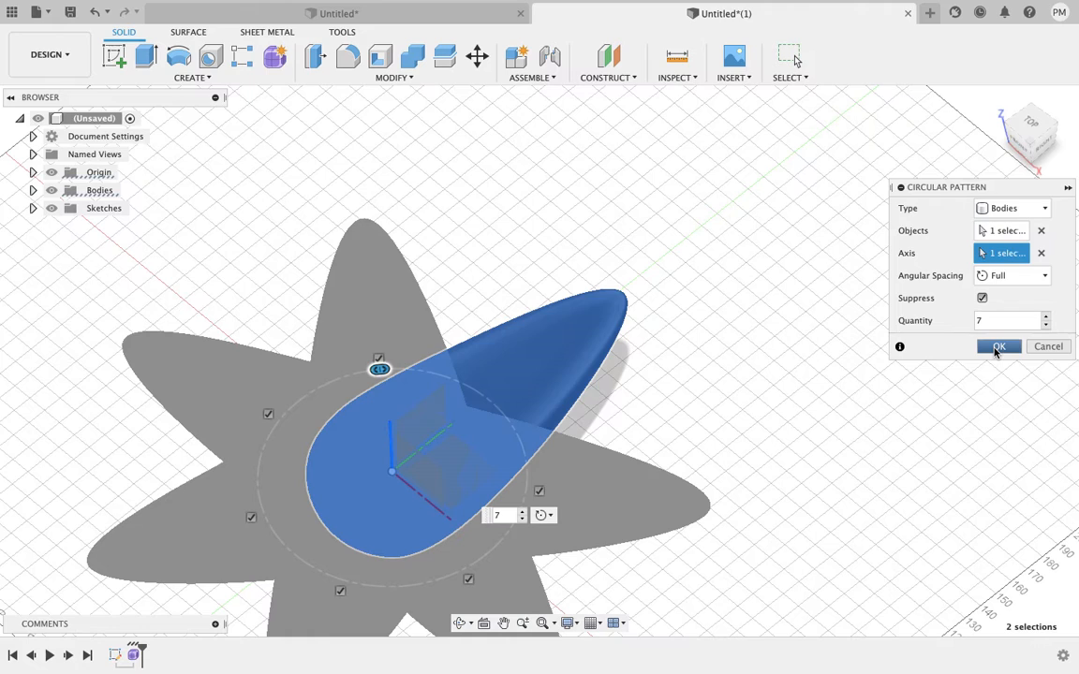
pyautogui.click(997, 348)
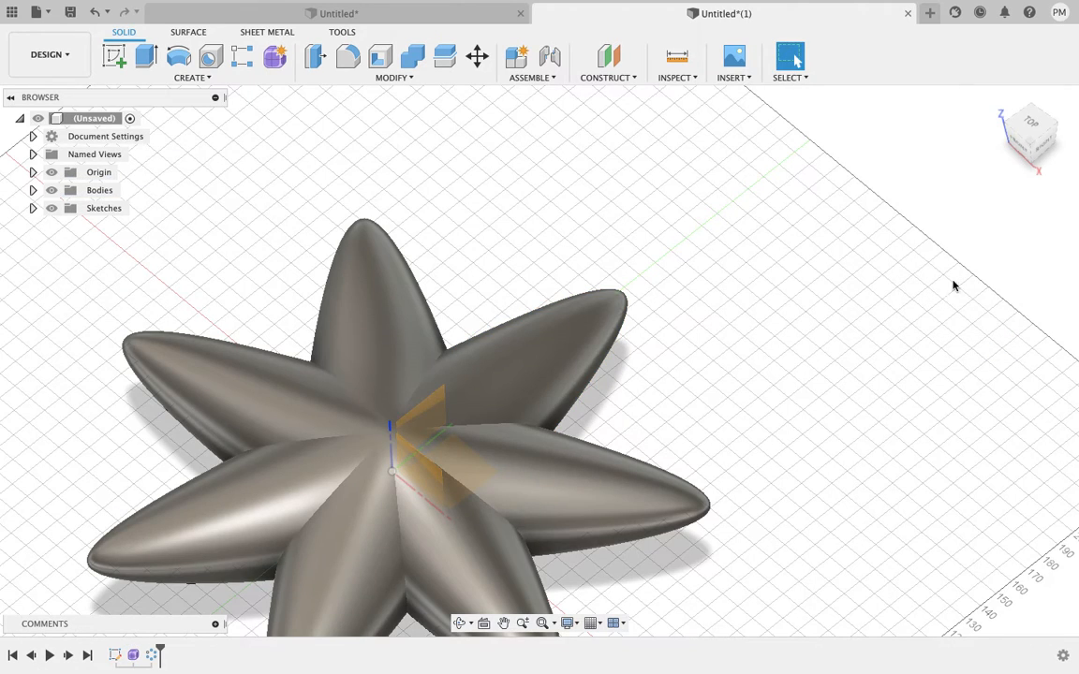
# - Sketch a wide two-point rectangle on the YZ plane, overlapping the underside of the seven-petal shape
pyautogui.moveTo(1023, 134)
pyautogui.mouseDown()
pyautogui.moveTo(1045, 122)
pyautogui.moveTo(985, 107)
pyautogui.moveTo(974, 79)
pyautogui.moveTo(993, 89)
pyautogui.moveTo(1016, 76)
pyautogui.moveTo(1035, 97)
pyautogui.mouseUp()
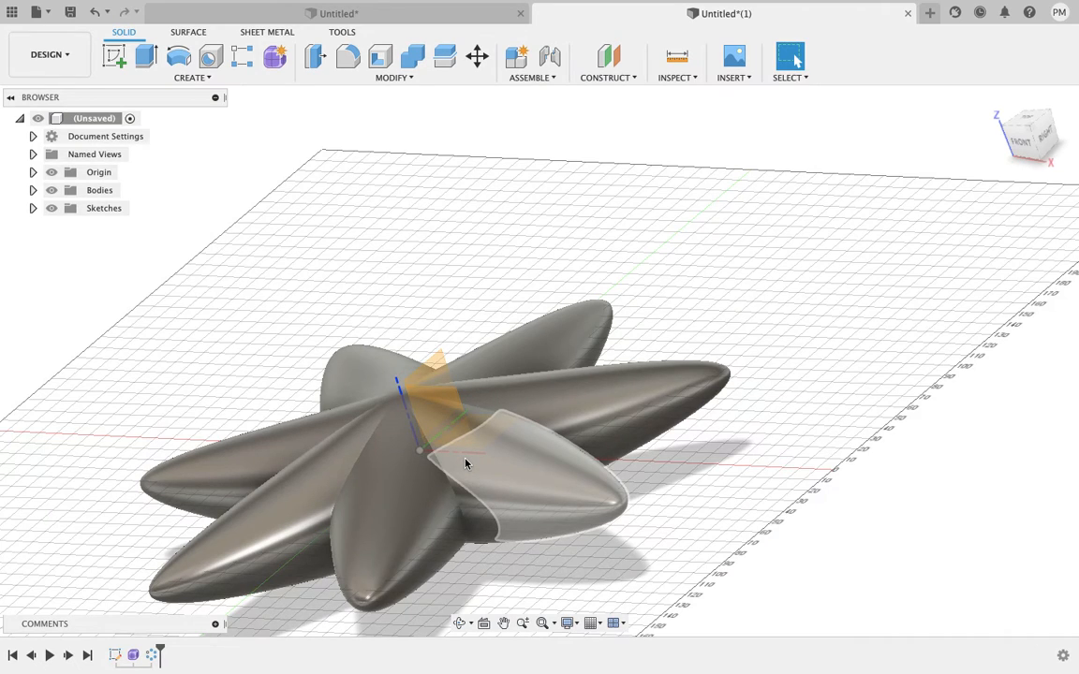
pyautogui.click(1047, 133)
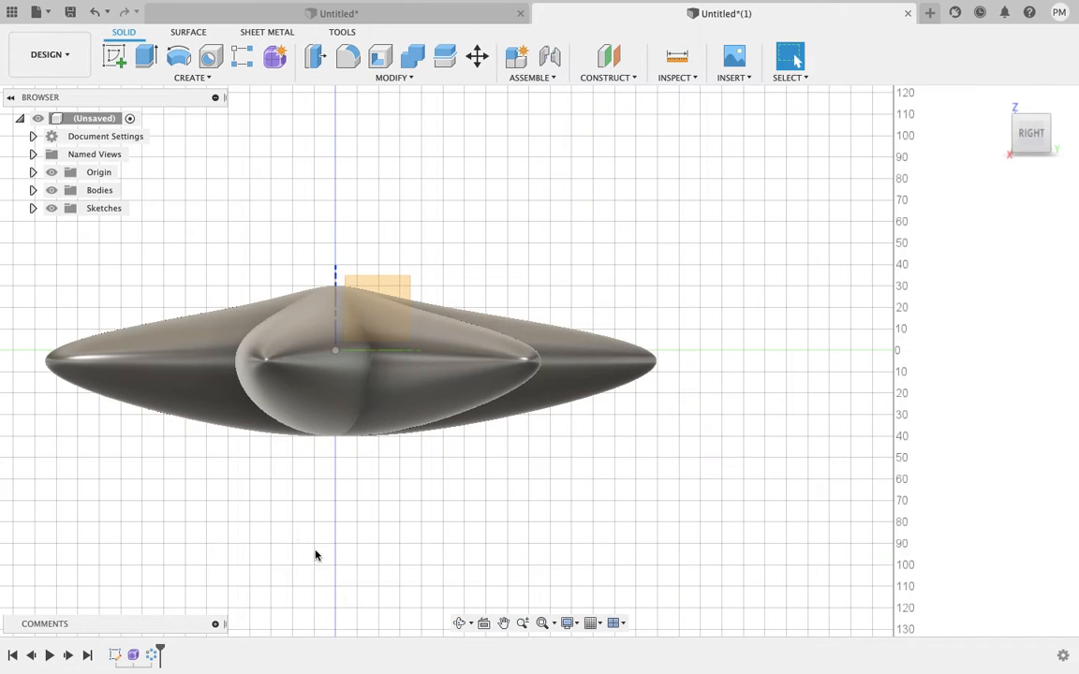
pyautogui.click(399, 288)
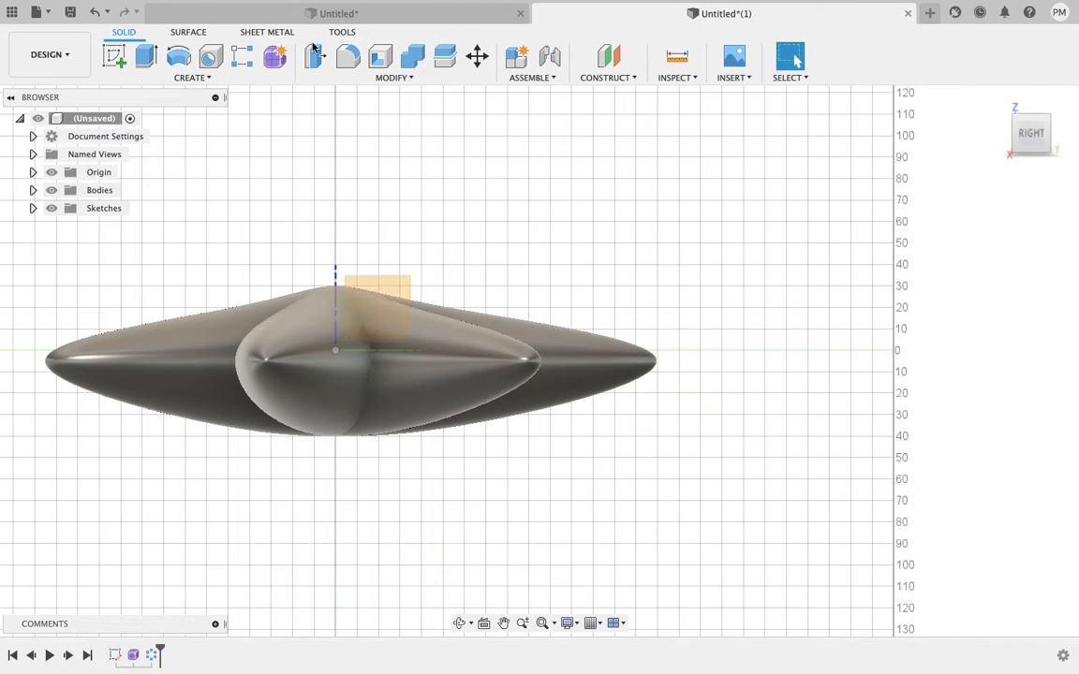
pyautogui.click(114, 56)
pyautogui.click(397, 290)
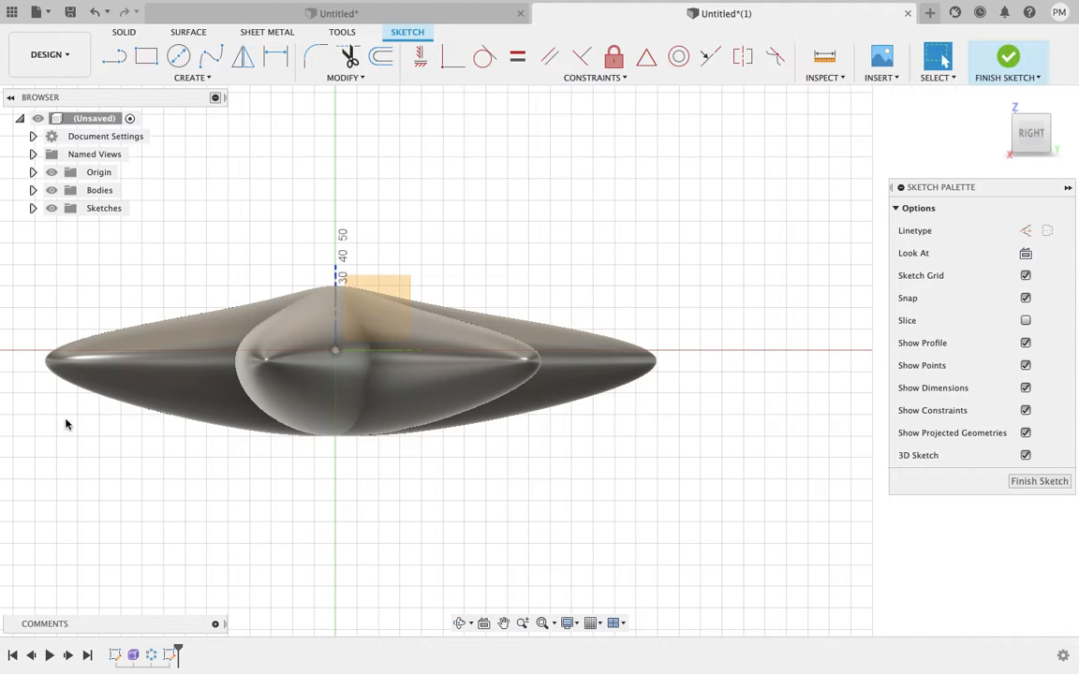
pyautogui.click(146, 57)
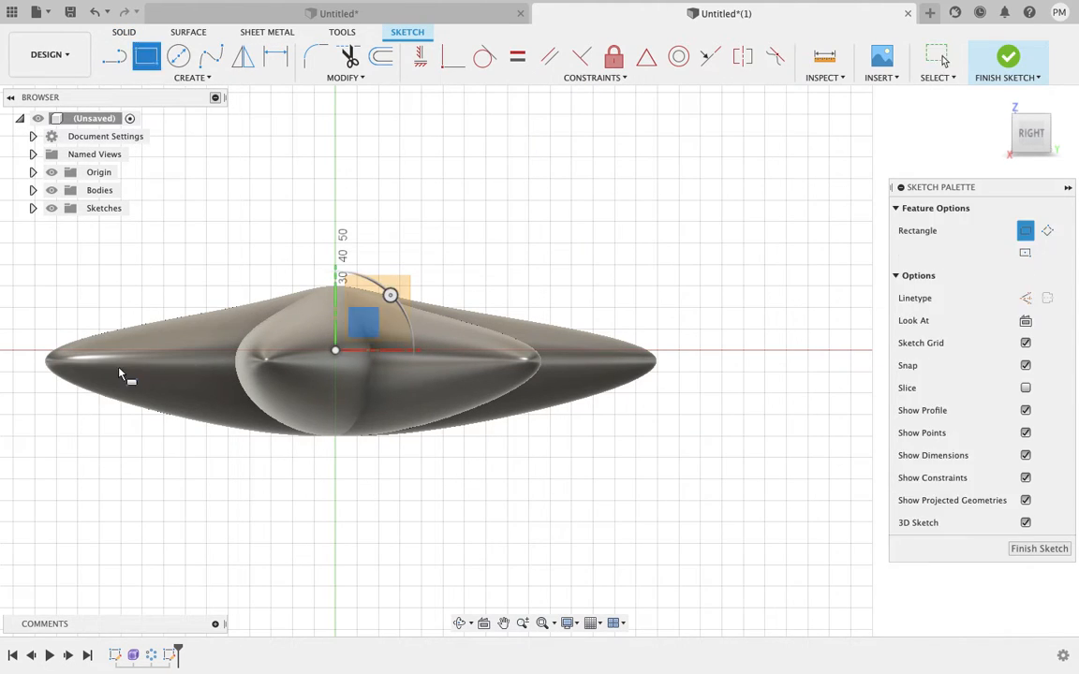
pyautogui.click(84, 409)
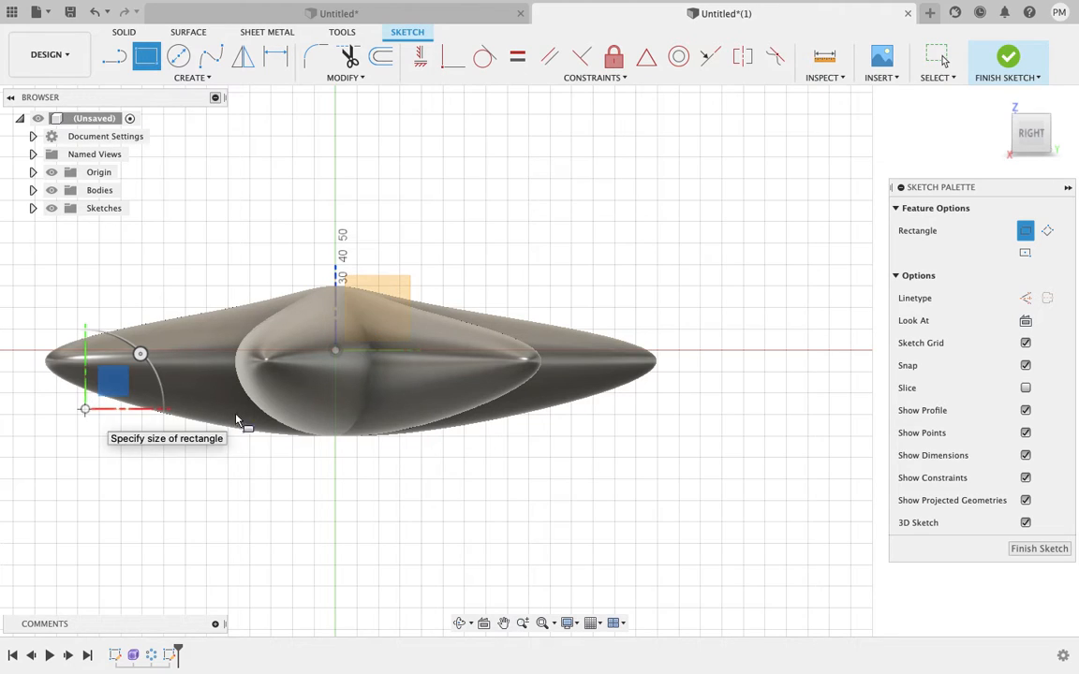
pyautogui.click(711, 494)
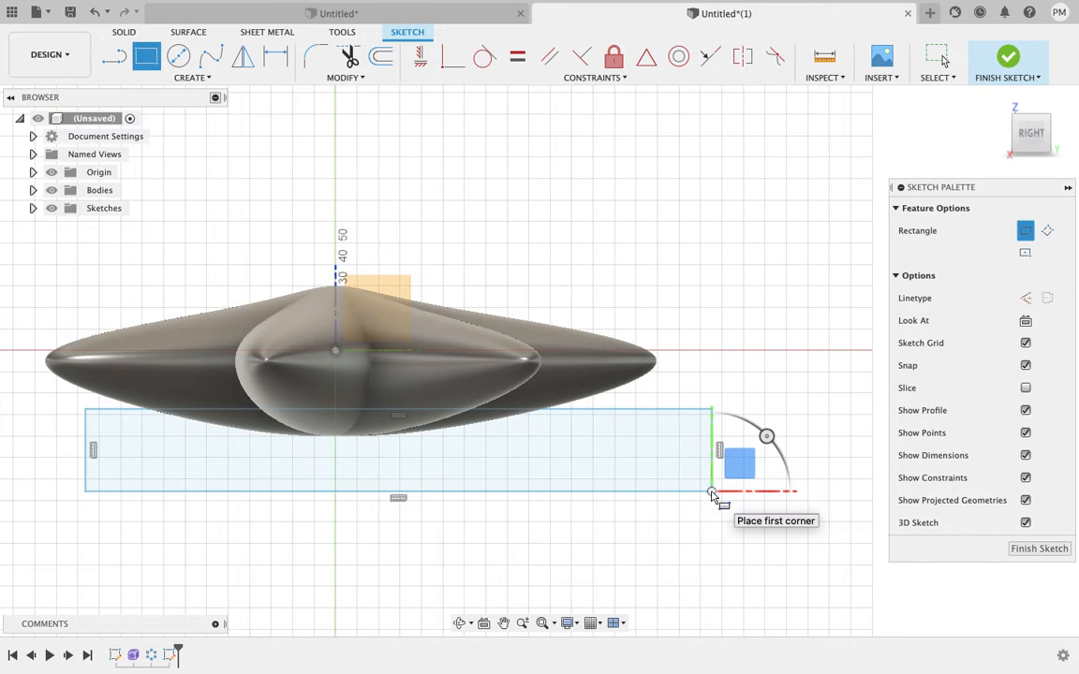
pyautogui.press('Escape')
# - Extrude the rectangle profile as a symmetric cut, 140 mm to each side, to flatten the underside of the seven-petal flower
pyautogui.click(621, 461)
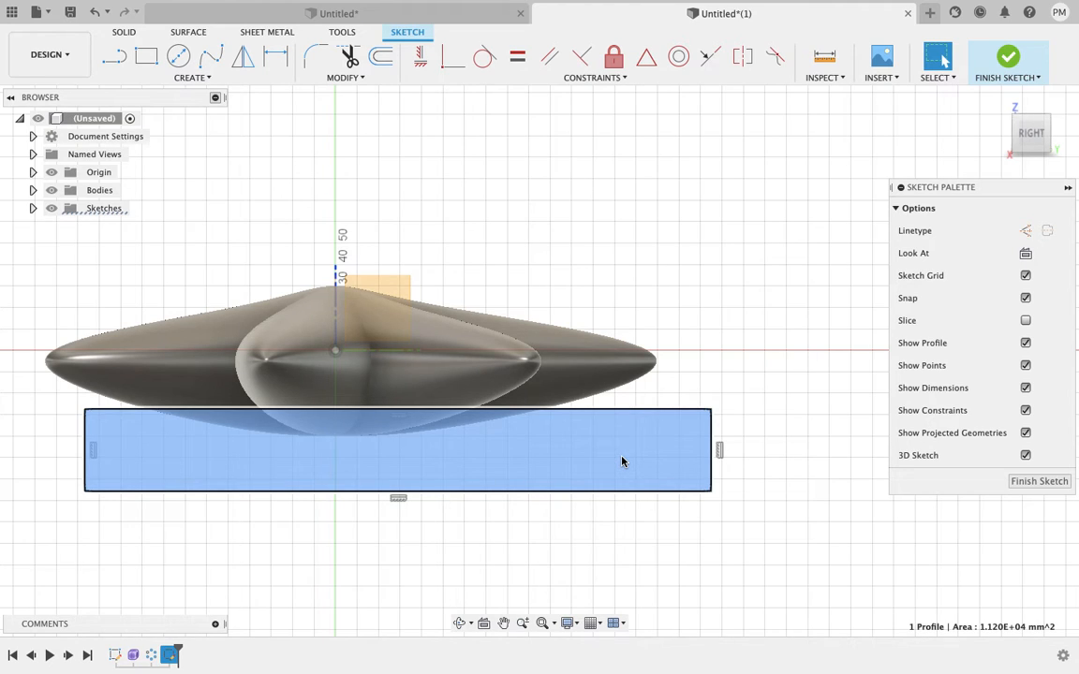
pyautogui.press('e')
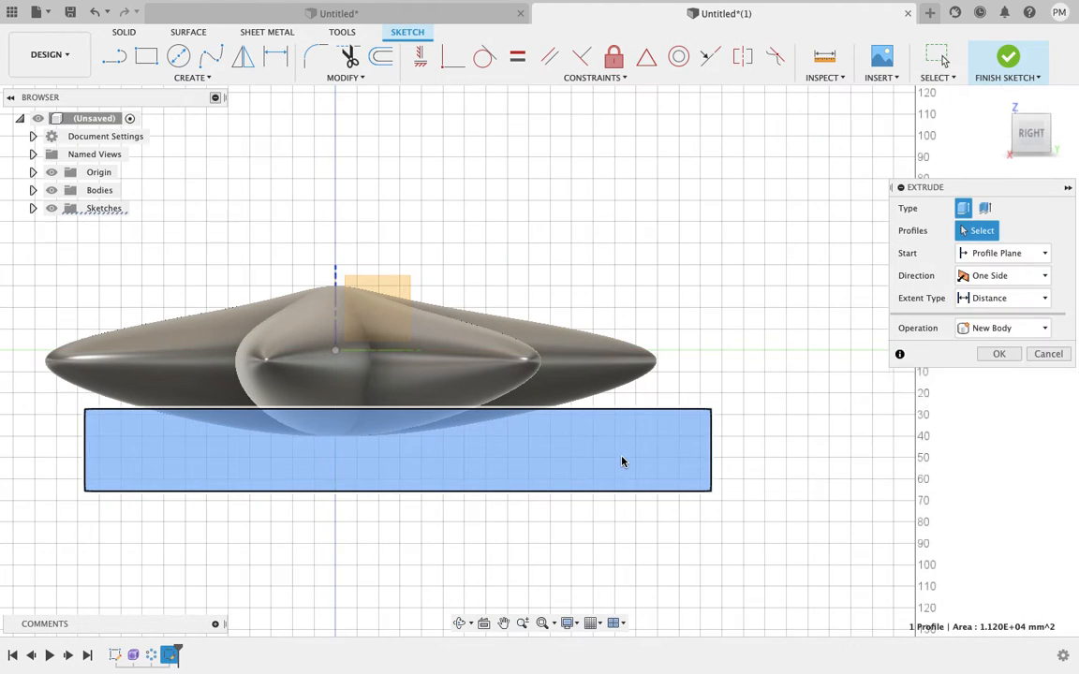
pyautogui.click(1047, 118)
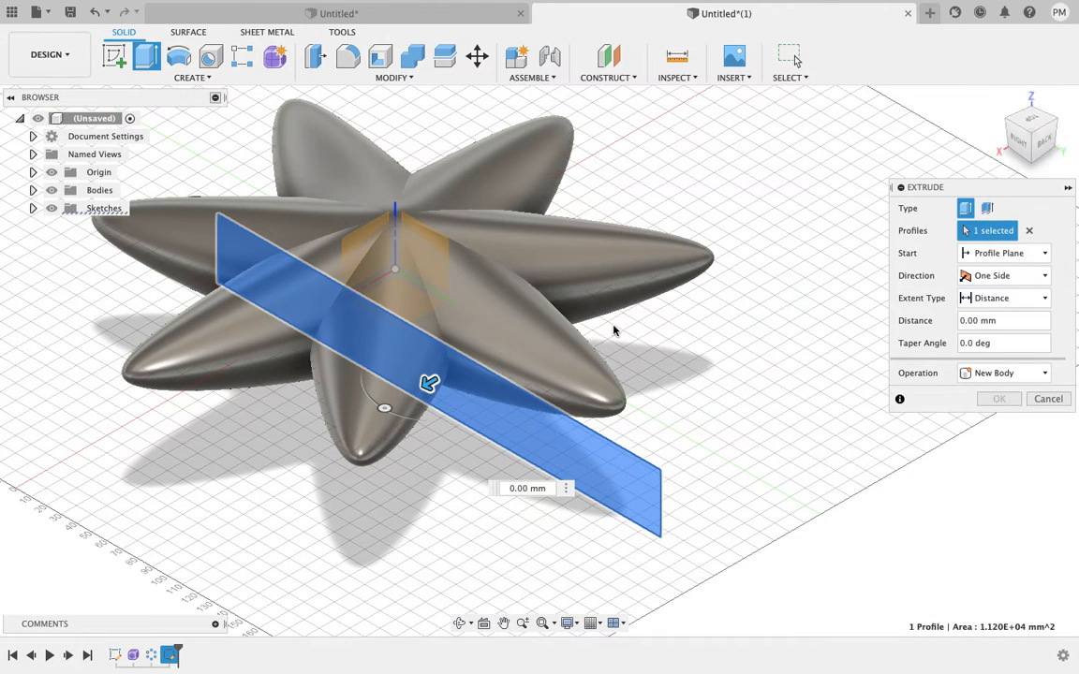
pyautogui.click(1013, 276)
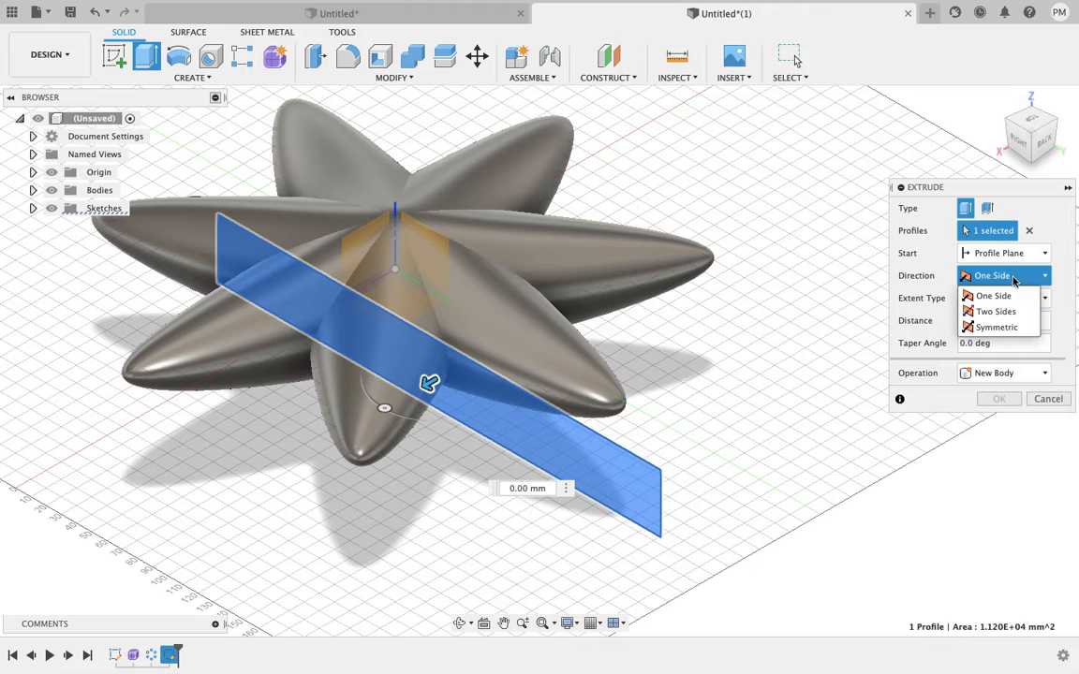
pyautogui.click(995, 309)
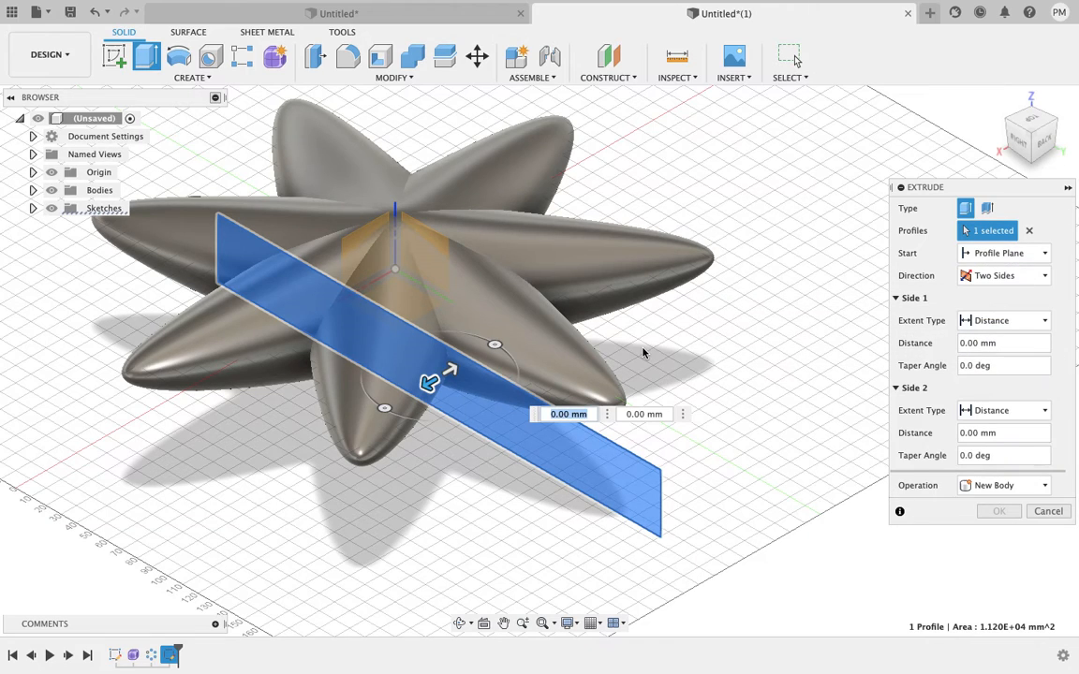
pyautogui.moveTo(424, 384); pyautogui.dragTo(270, 467)
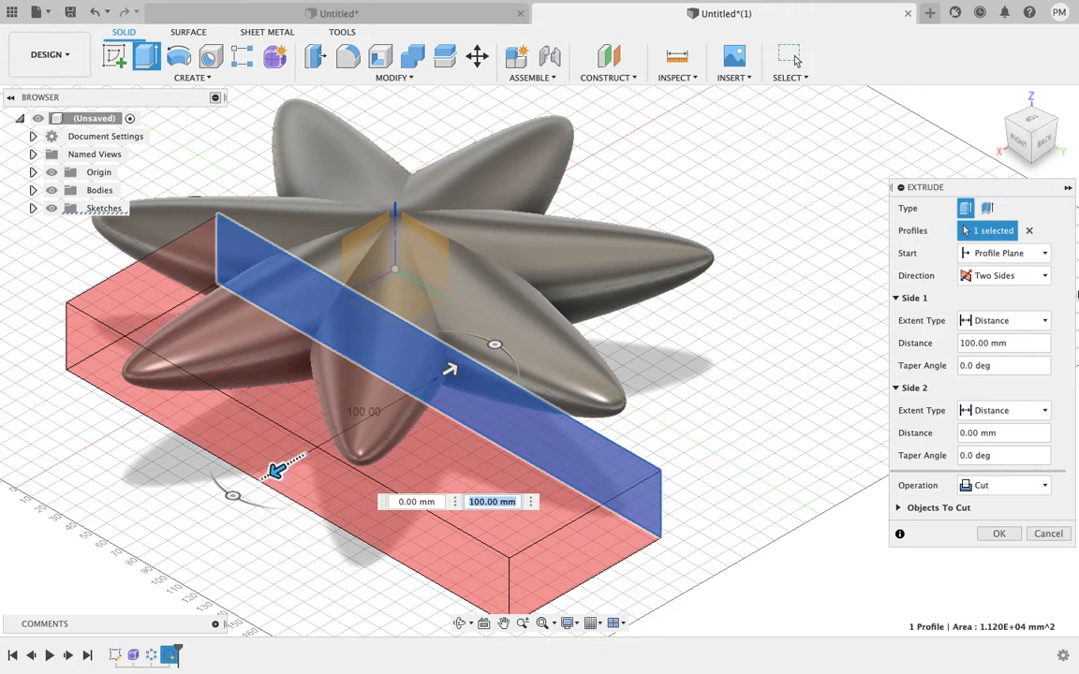
pyautogui.click(1042, 275)
pyautogui.click(995, 321)
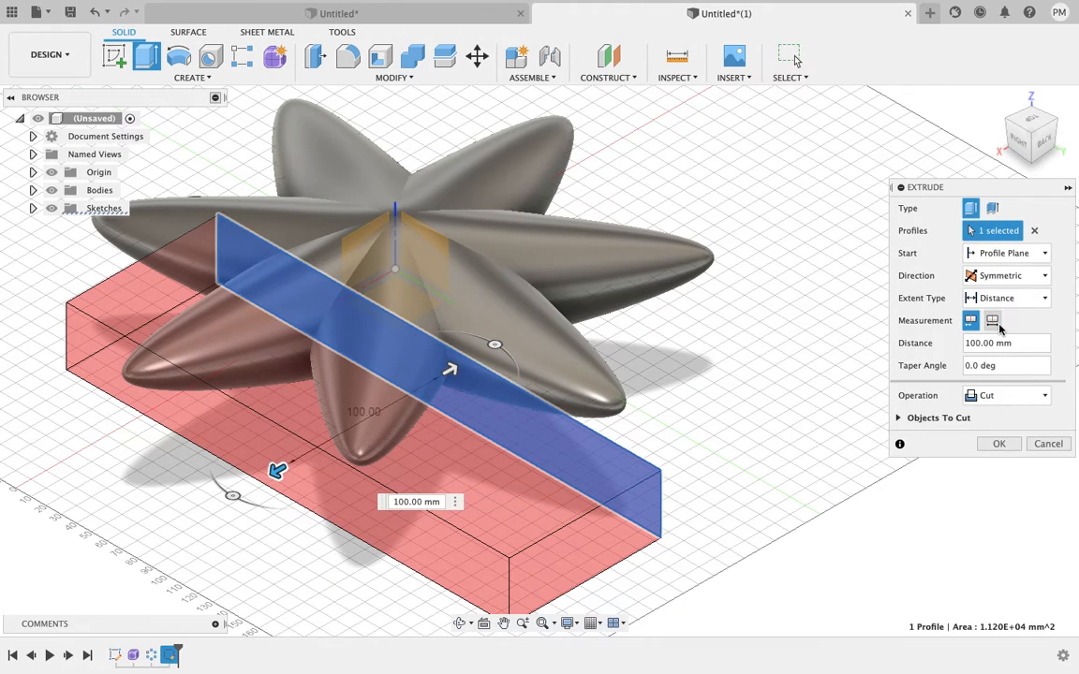
pyautogui.moveTo(275, 469); pyautogui.dragTo(215, 508)
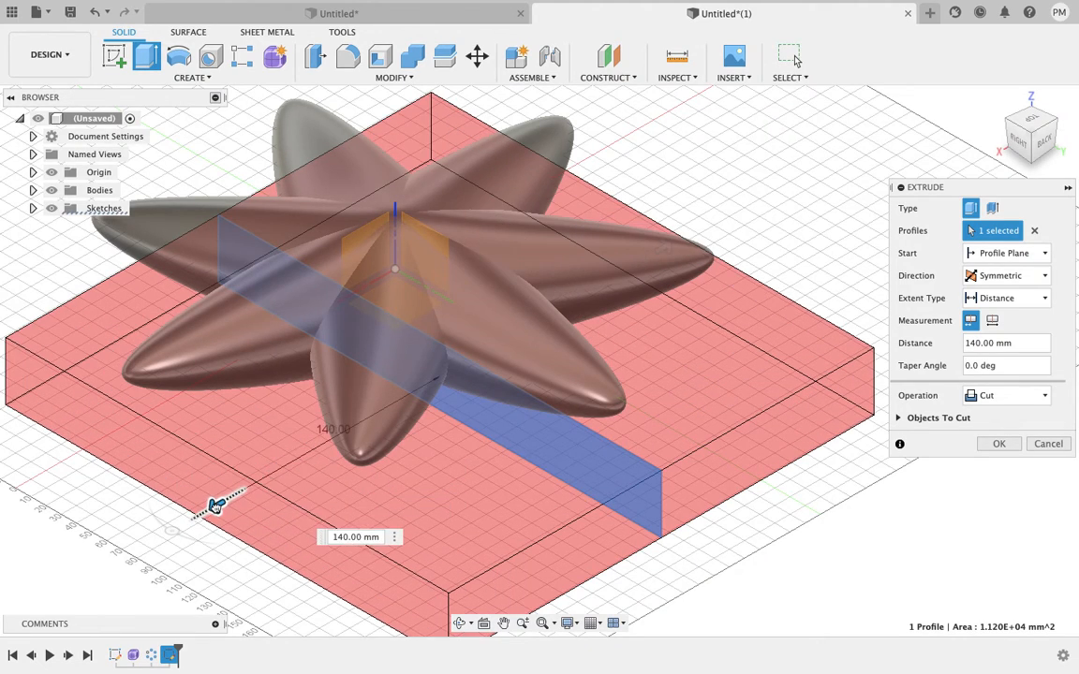
pyautogui.click(998, 445)
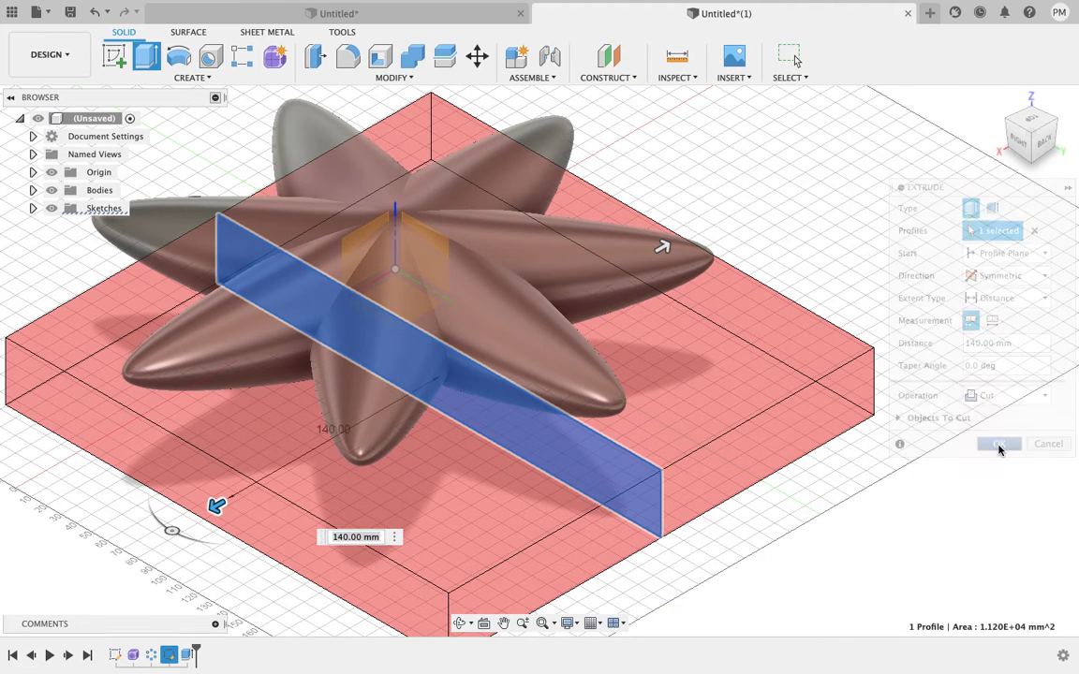
pyautogui.click(1026, 146)
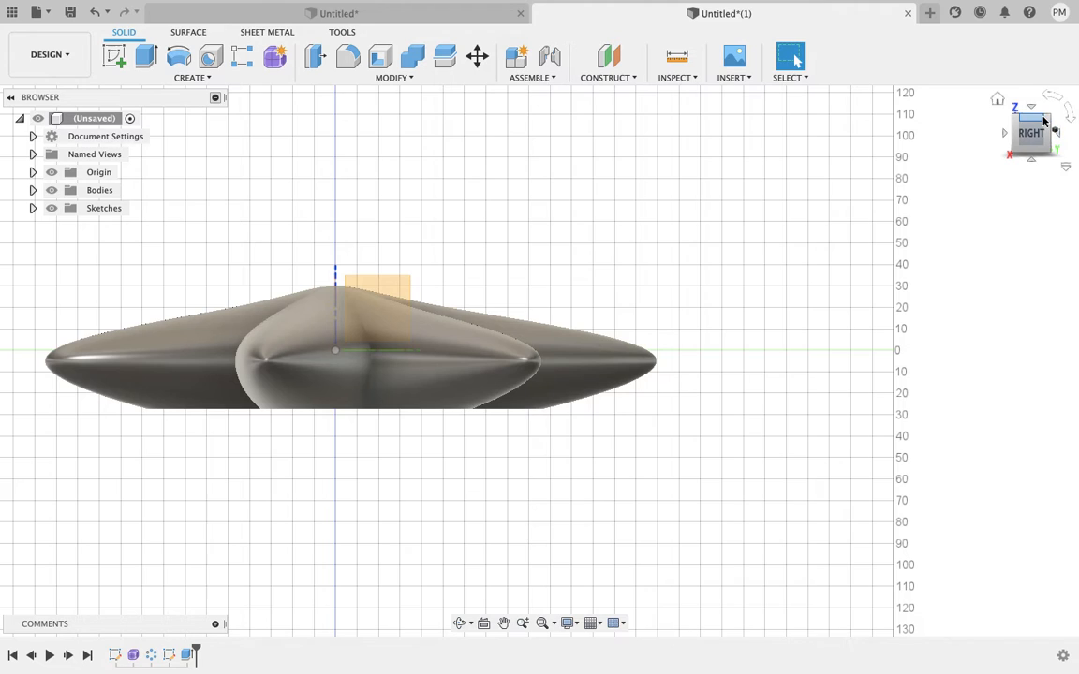
pyautogui.click(1049, 120)
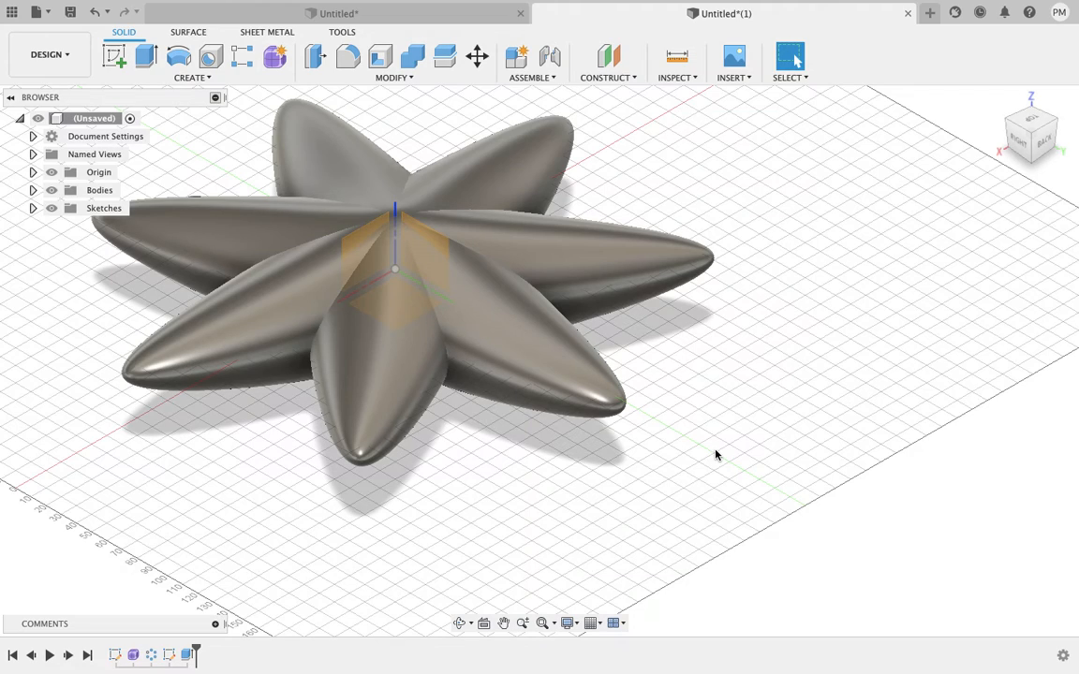
# - Create a construction plane offset 100 mm above the XY plane, hiding the bodies while selecting it and showing them again
pyautogui.click(52, 191)
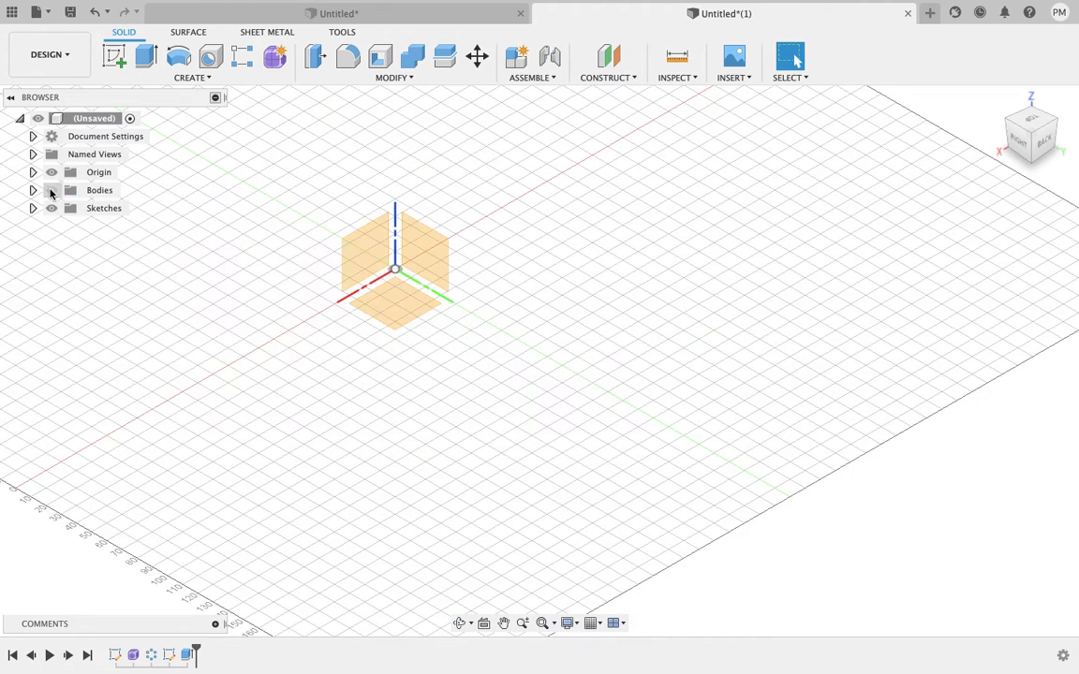
pyautogui.click(400, 301)
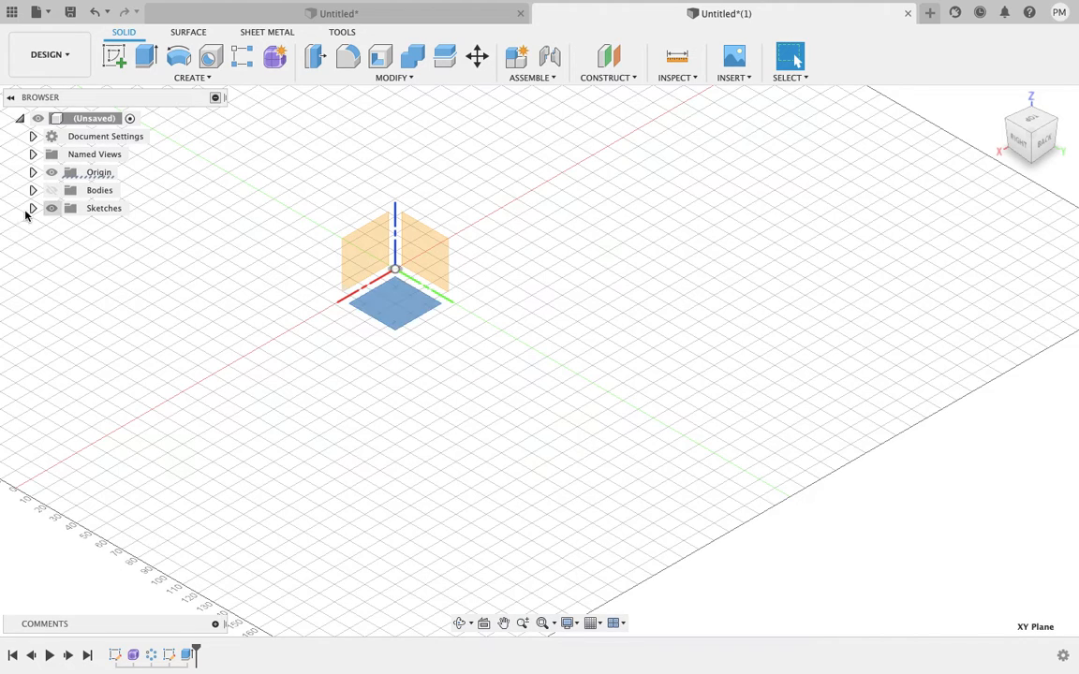
pyautogui.click(53, 191)
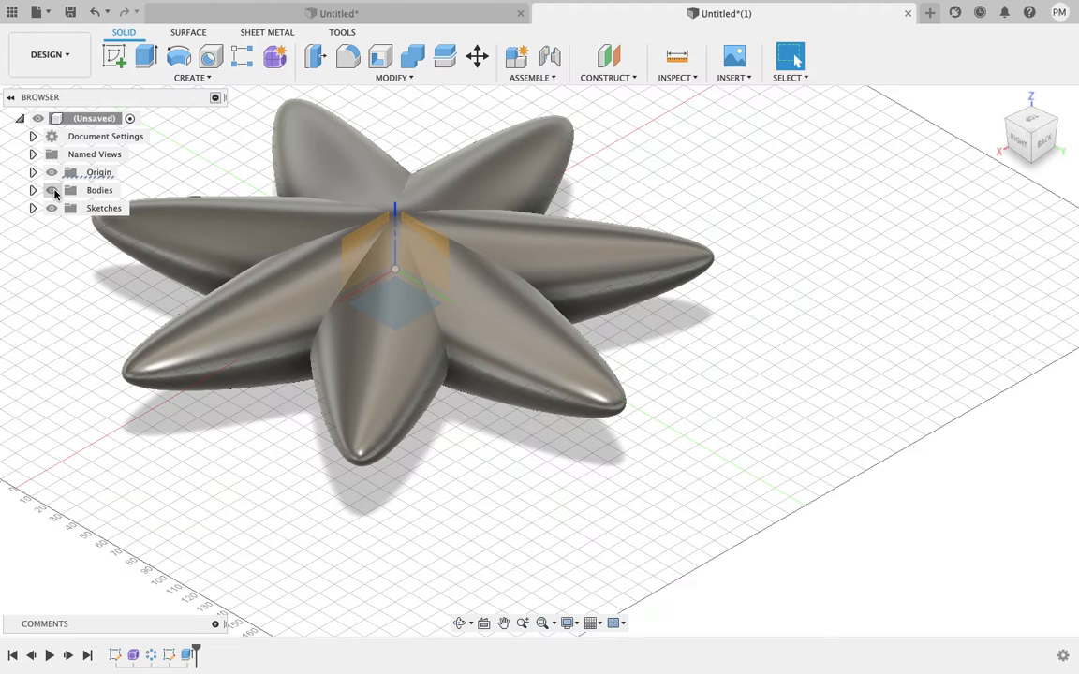
pyautogui.click(52, 191)
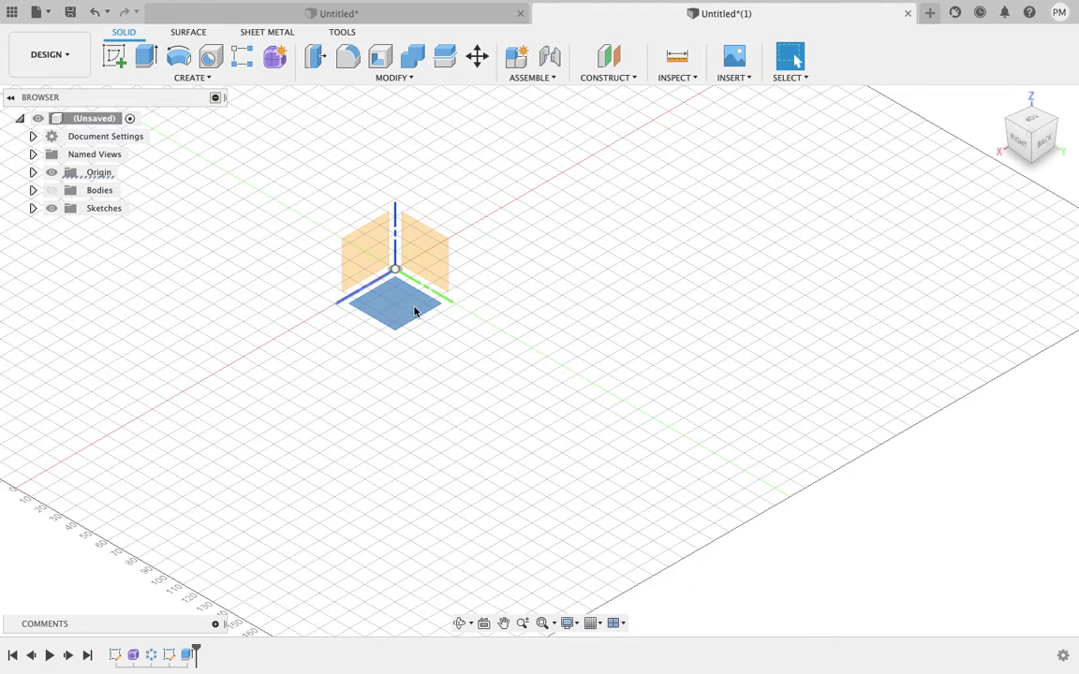
pyautogui.click(606, 80)
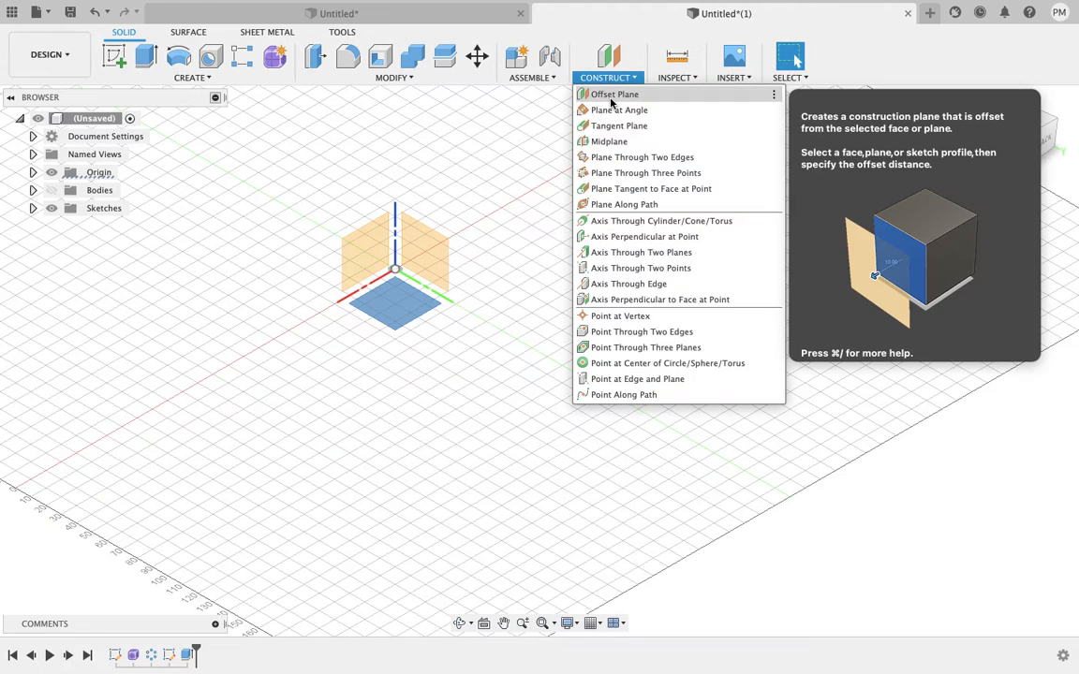
pyautogui.click(612, 94)
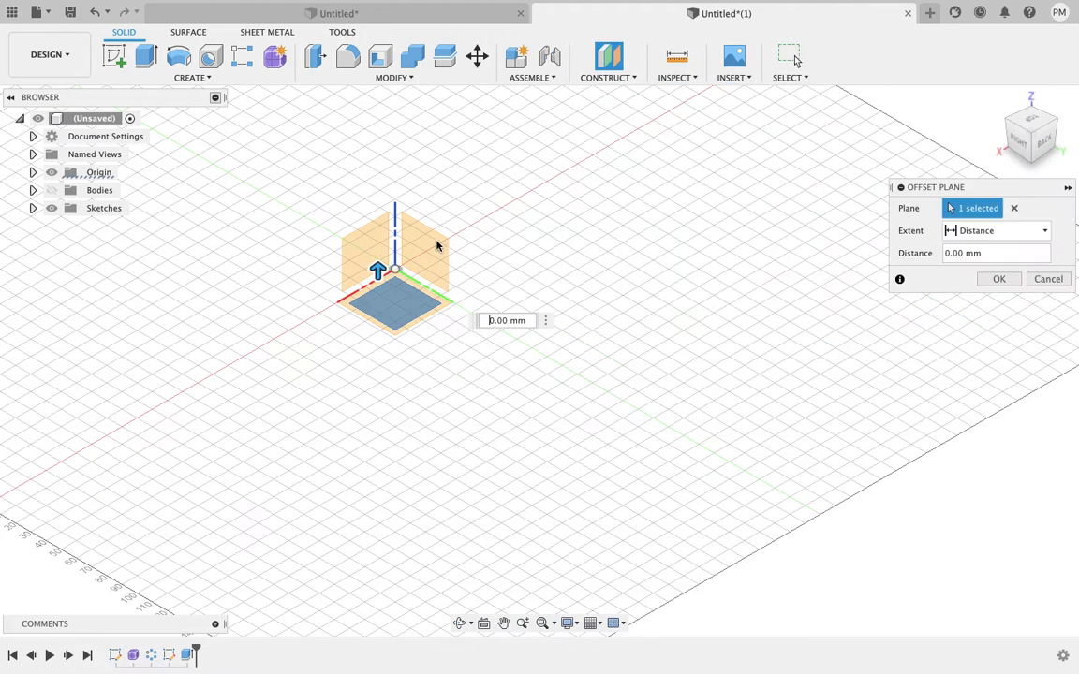
pyautogui.moveTo(377, 269); pyautogui.dragTo(377, 94)
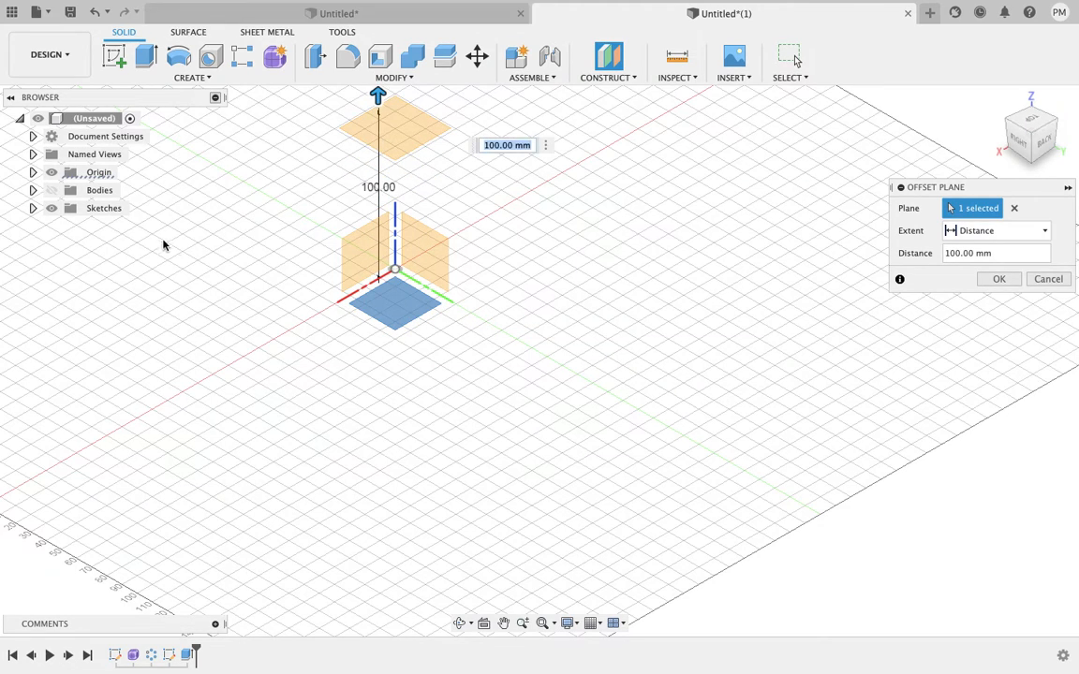
pyautogui.click(51, 190)
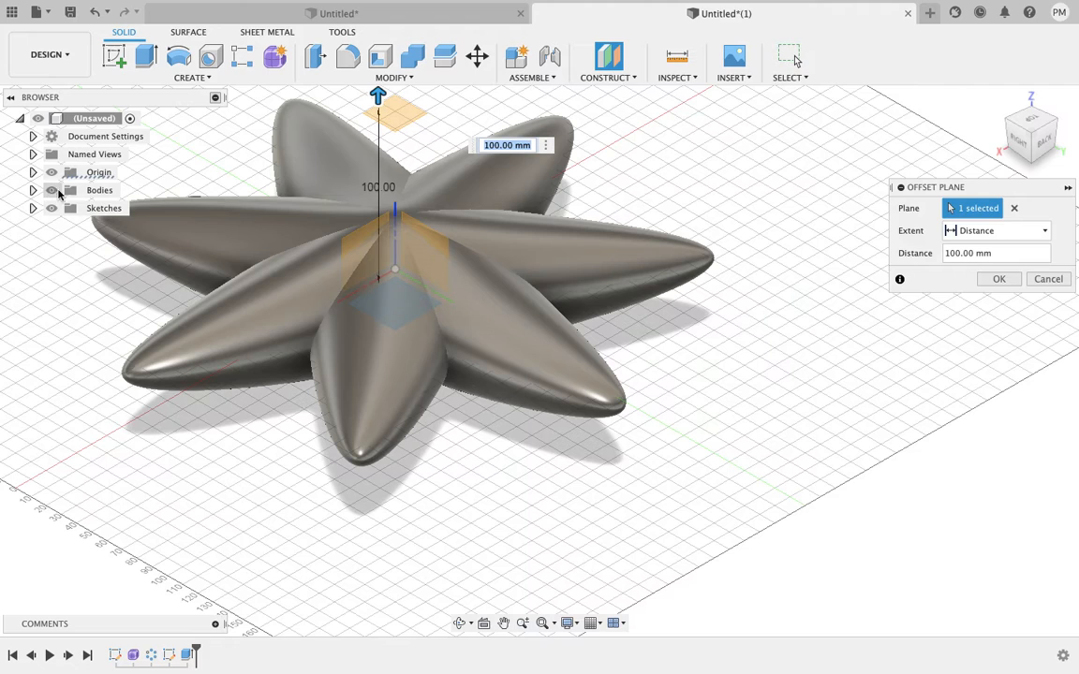
pyautogui.click(999, 279)
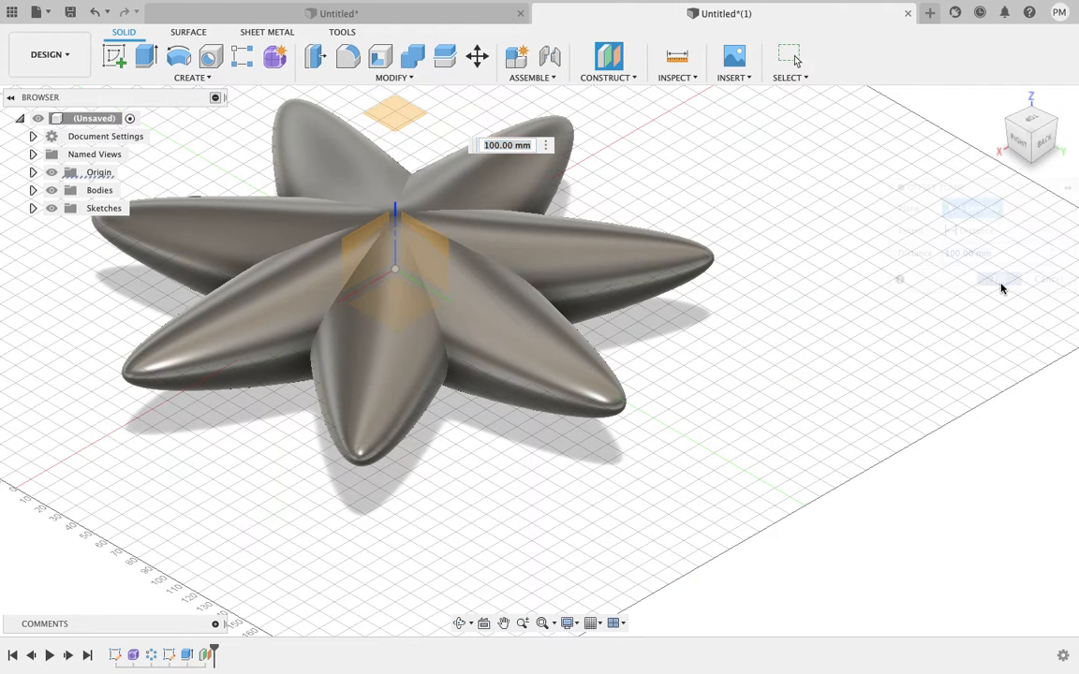
# - Sketch a 38 mm diameter circle centred on the origin on the offset plane above the flower, and finish the sketch
pyautogui.click(1032, 121)
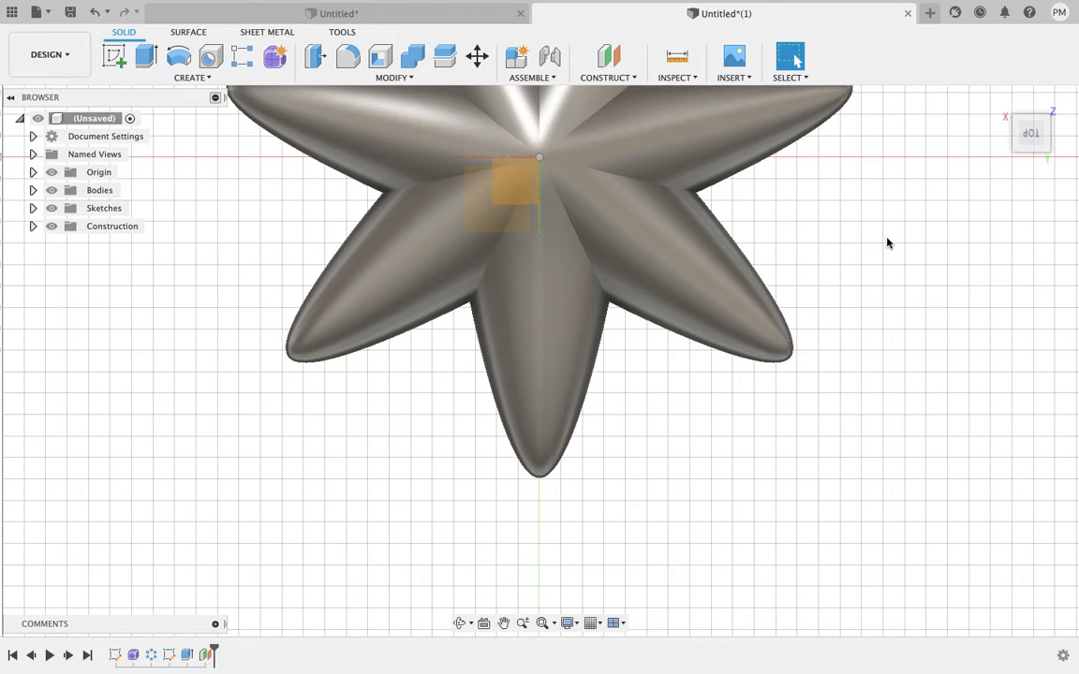
pyautogui.click(997, 101)
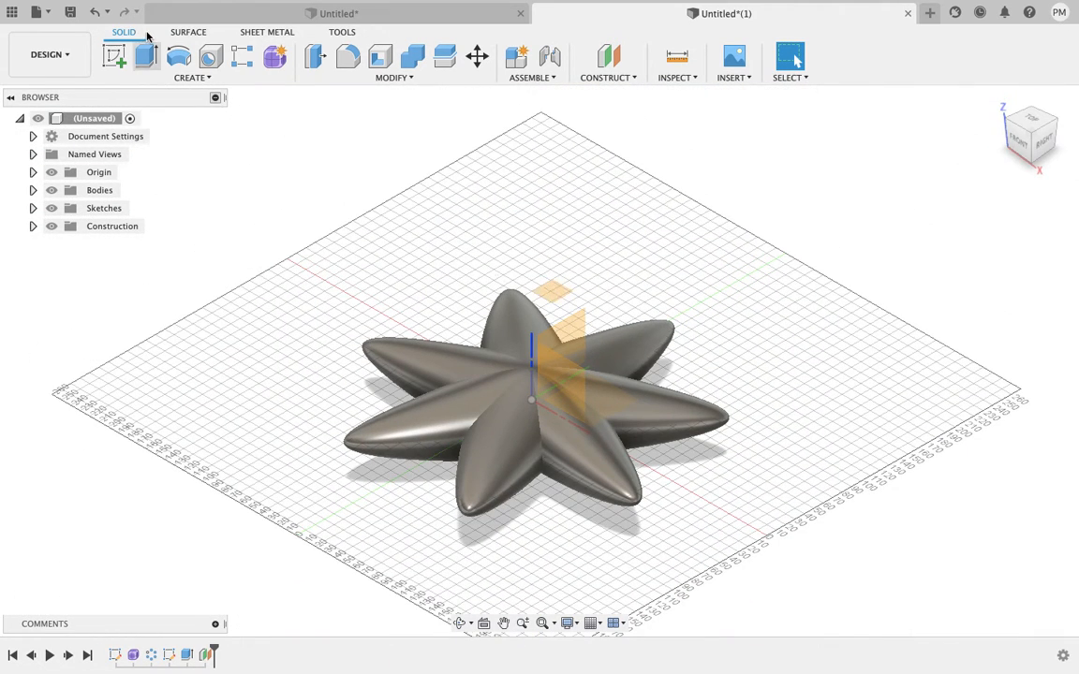
pyautogui.click(114, 56)
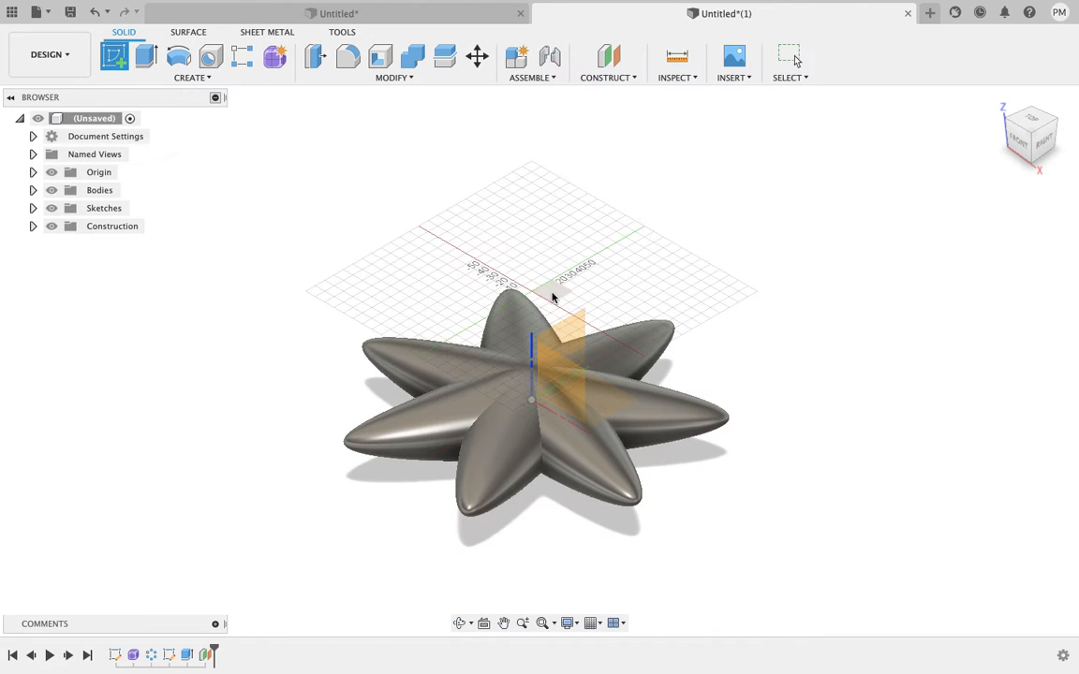
pyautogui.click(552, 295)
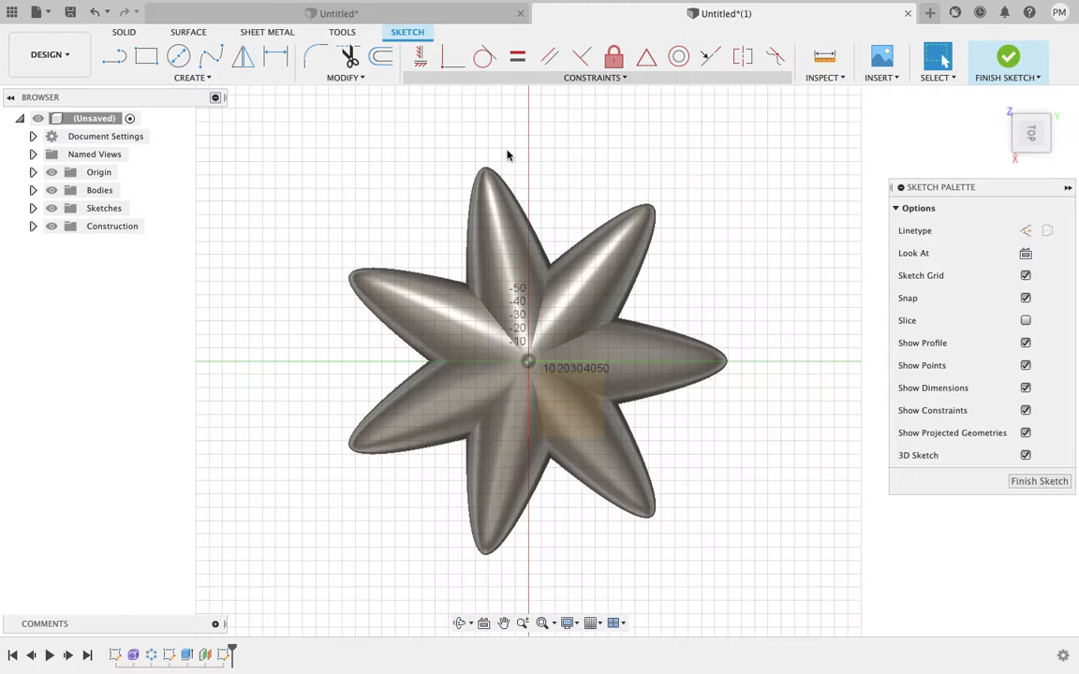
pyautogui.click(179, 56)
pyautogui.click(583, 415)
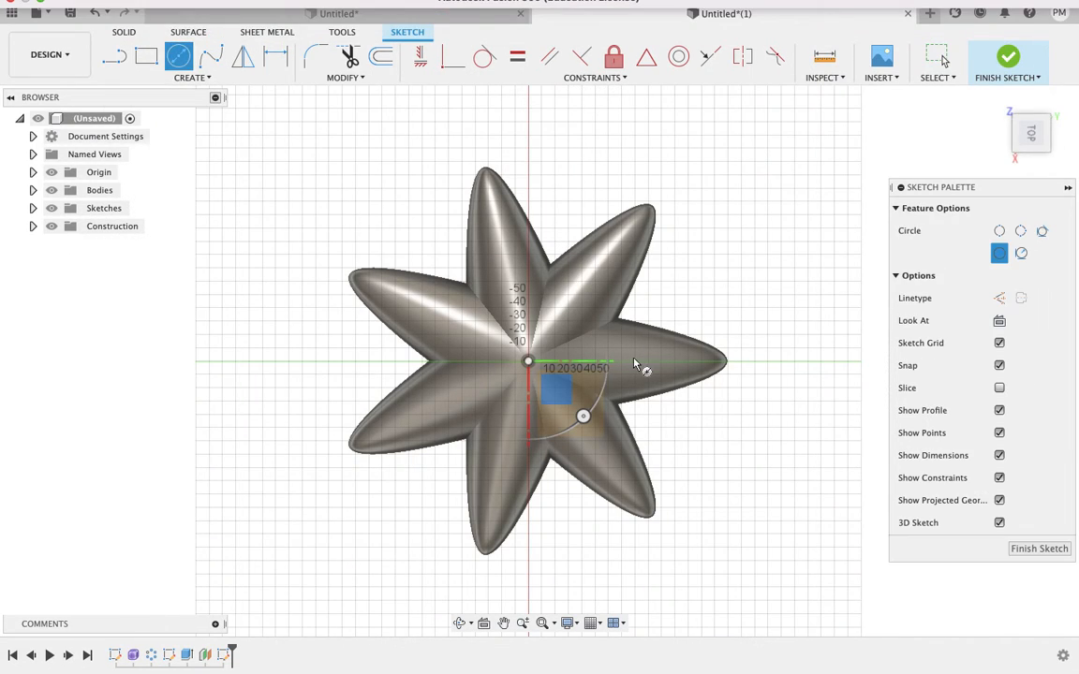
pyautogui.click(528, 362)
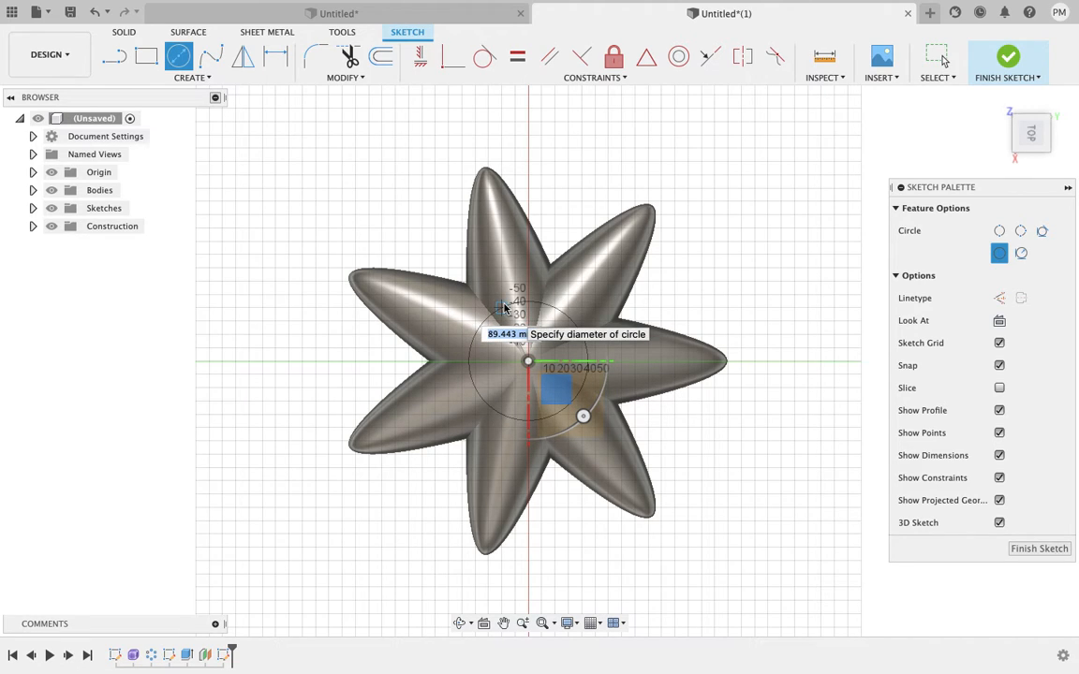
pyautogui.write('50')
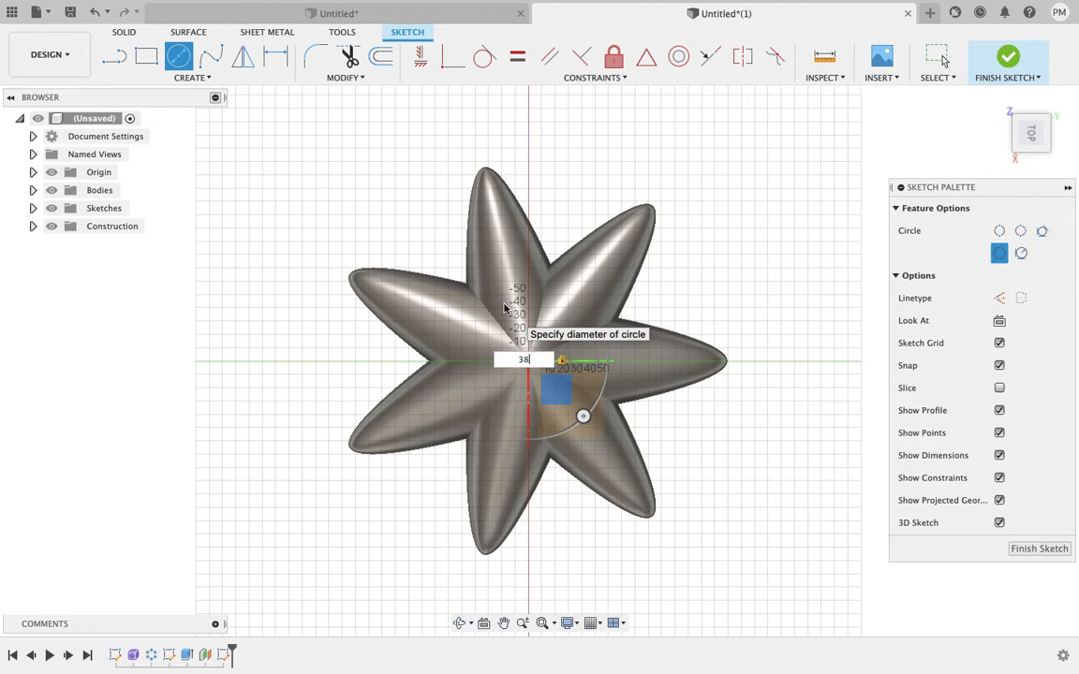
pyautogui.press('Return')
pyautogui.press('Escape')
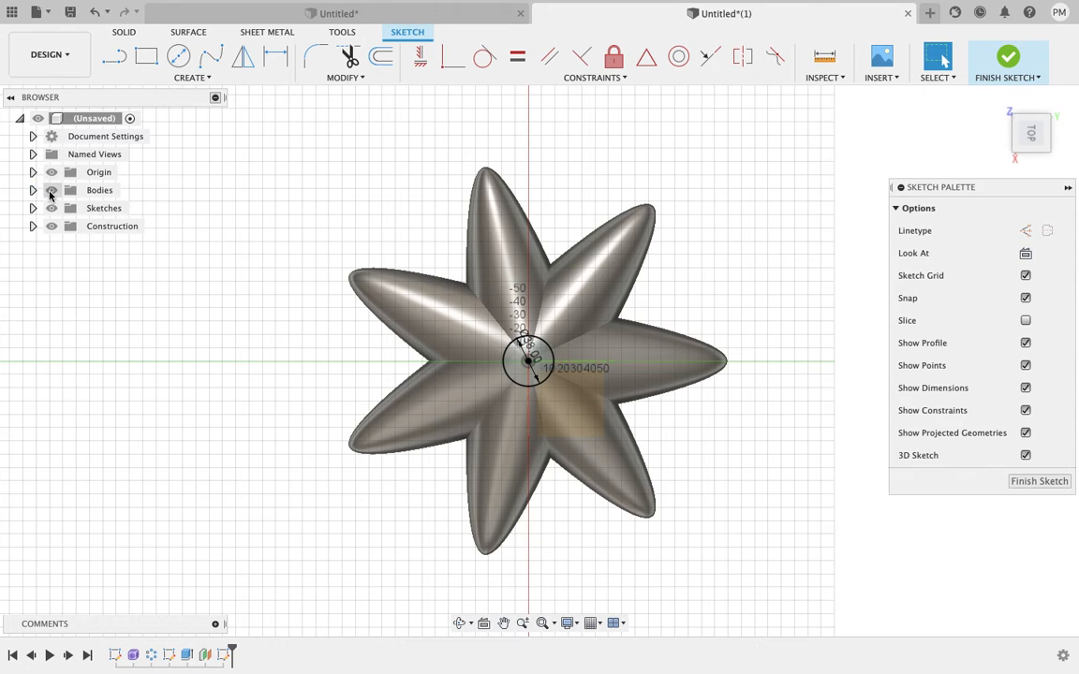
pyautogui.click(99, 190)
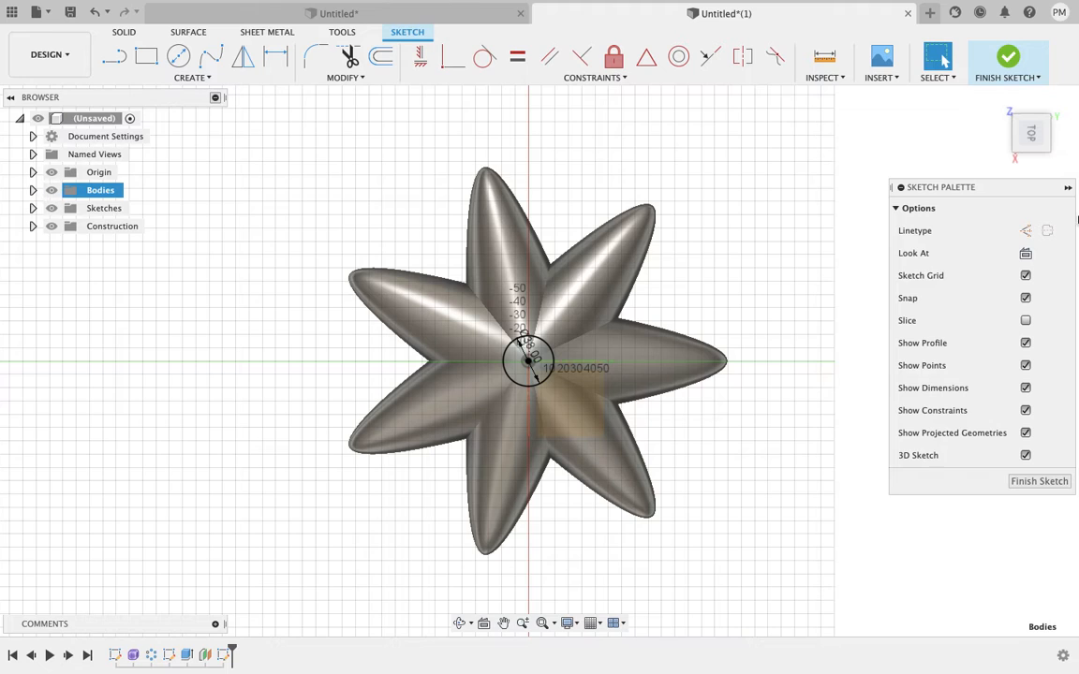
pyautogui.click(998, 101)
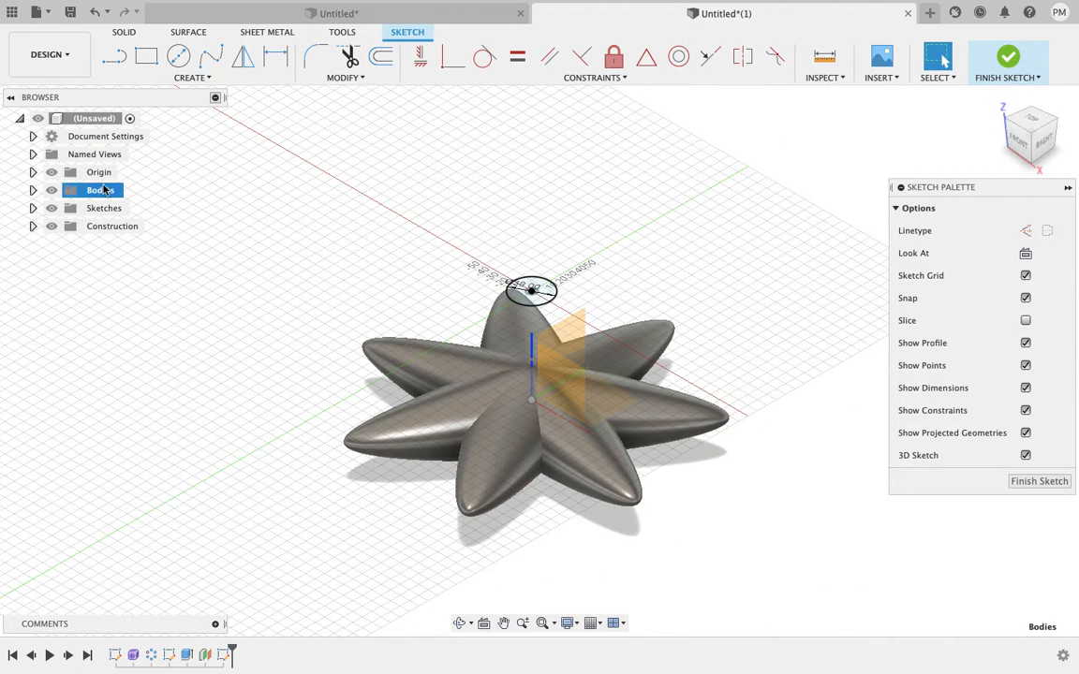
pyautogui.click(1012, 73)
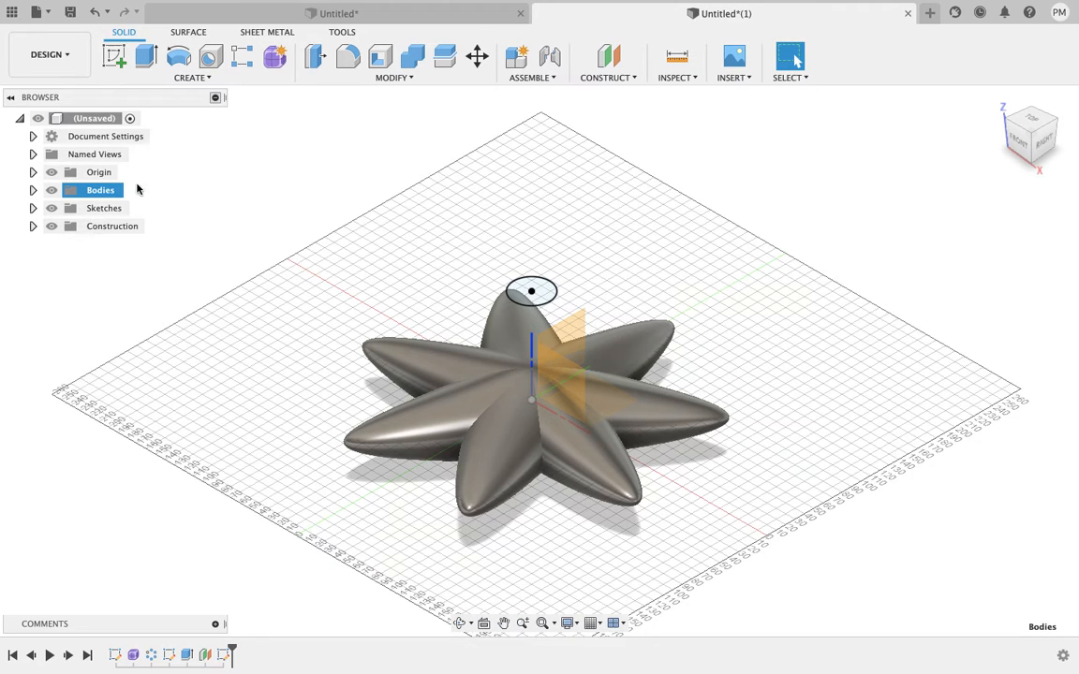
# - Scale all seven petal bodies of the flower uniformly by a factor of 0.7
pyautogui.click(373, 79)
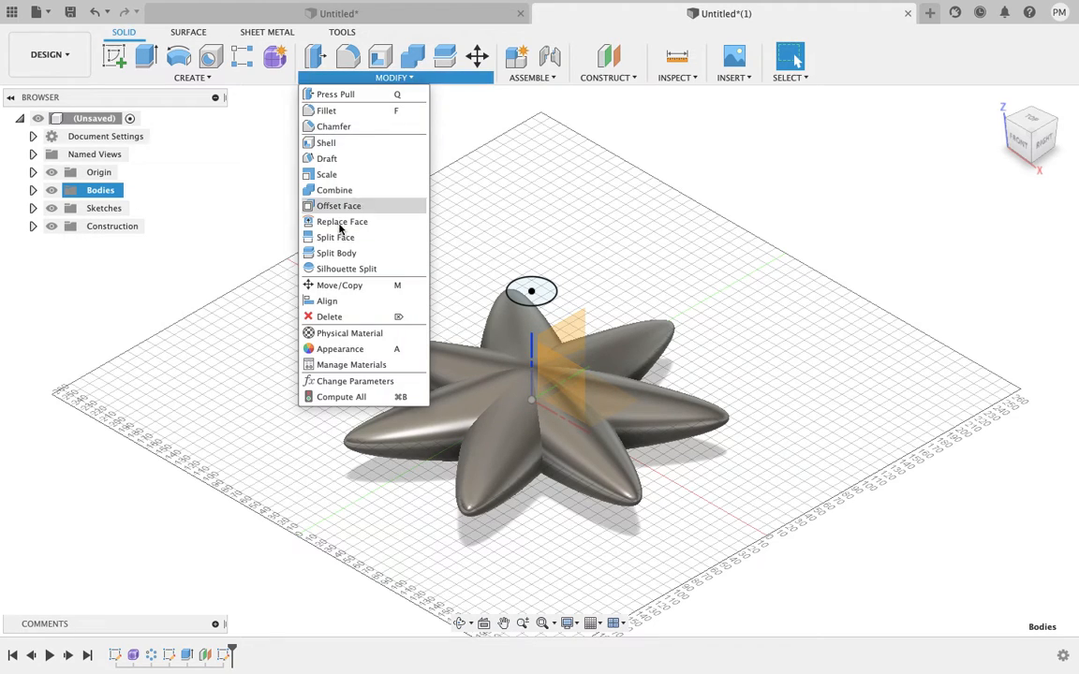
pyautogui.click(336, 176)
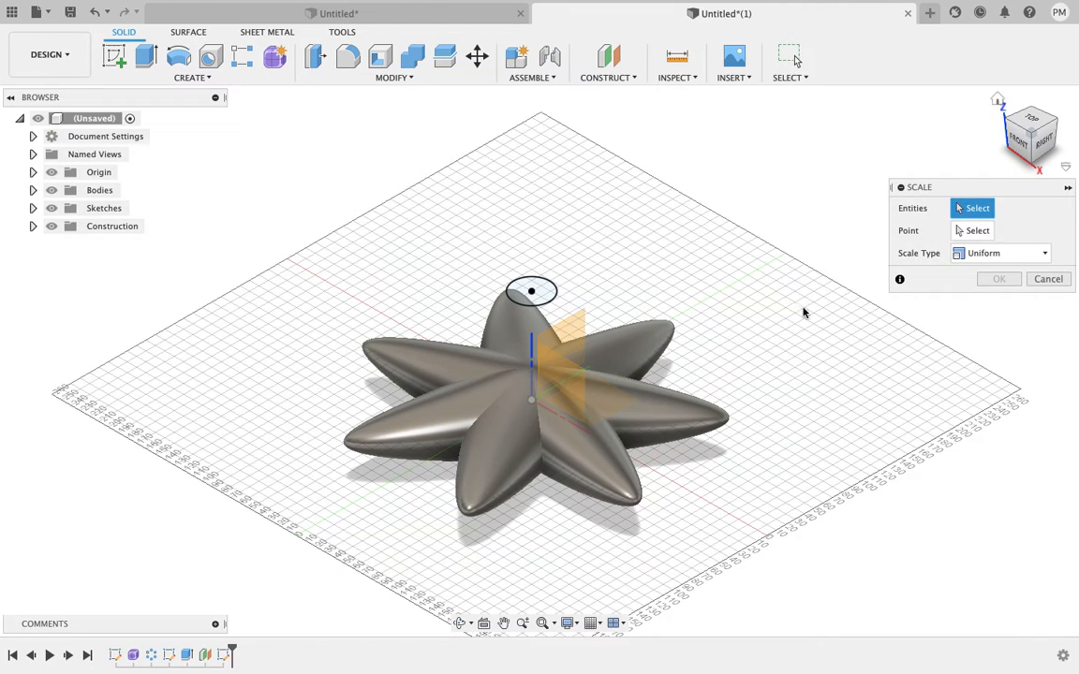
pyautogui.click(1012, 253)
pyautogui.click(972, 272)
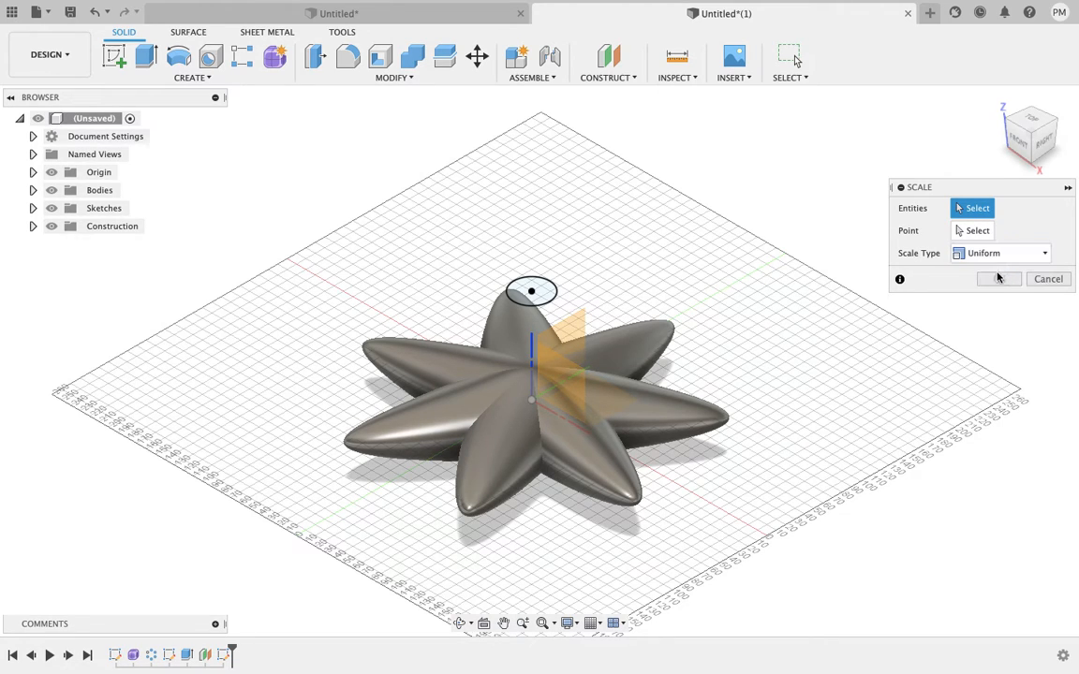
pyautogui.click(569, 459)
pyautogui.click(435, 409)
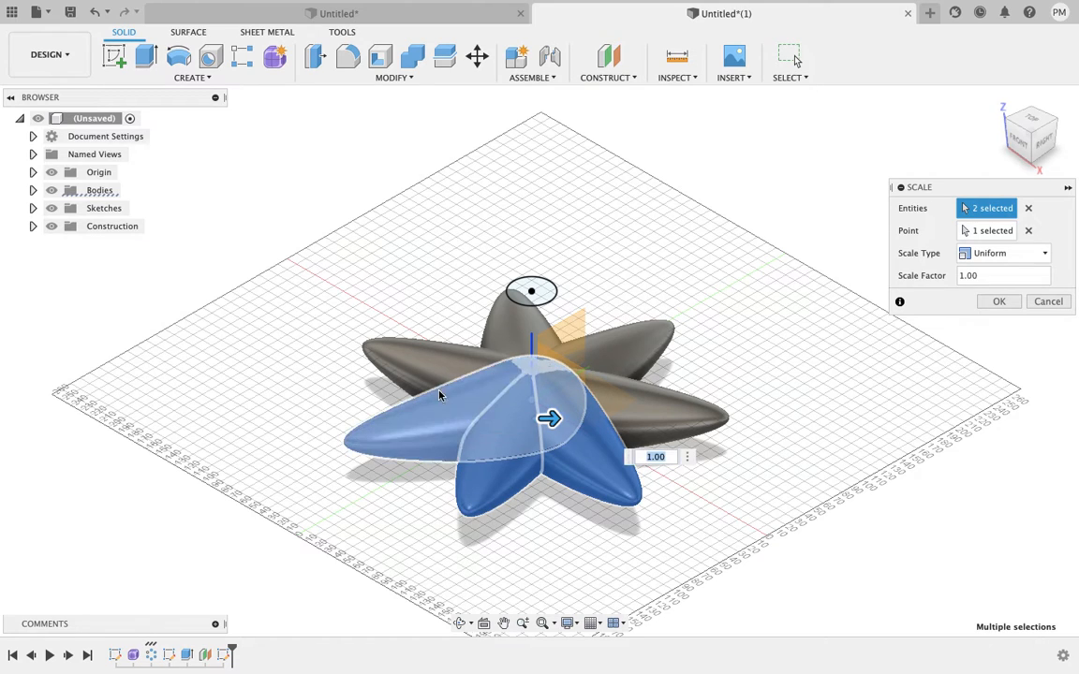
pyautogui.click(439, 394)
pyautogui.click(421, 354)
pyautogui.click(510, 319)
pyautogui.click(609, 346)
pyautogui.click(627, 398)
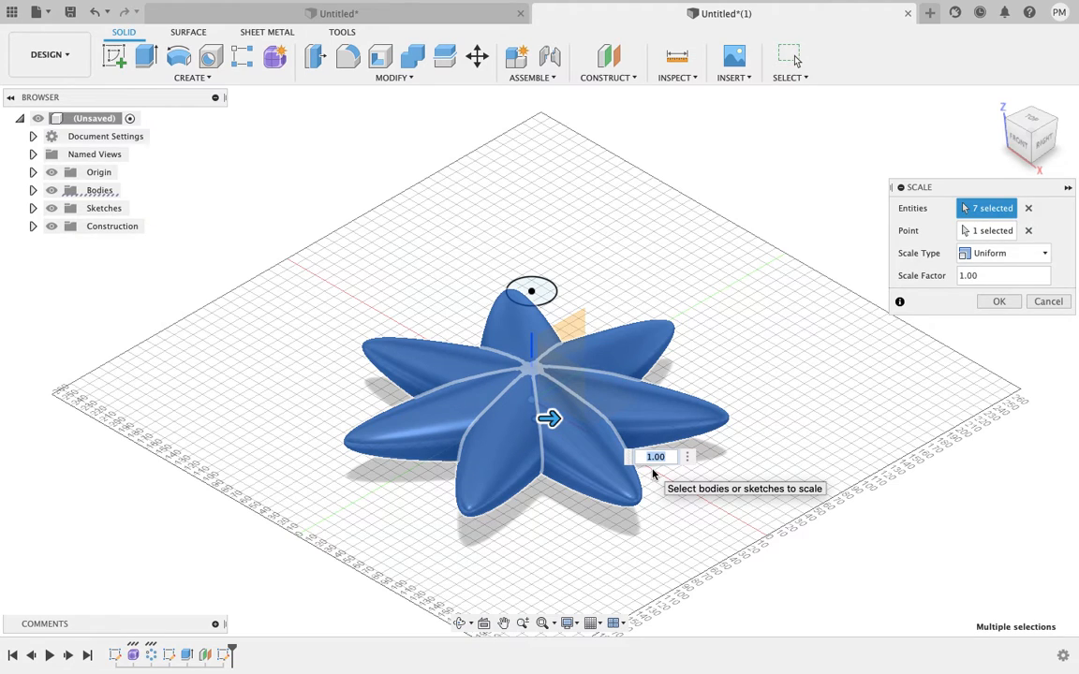
pyautogui.press('BackSpace')
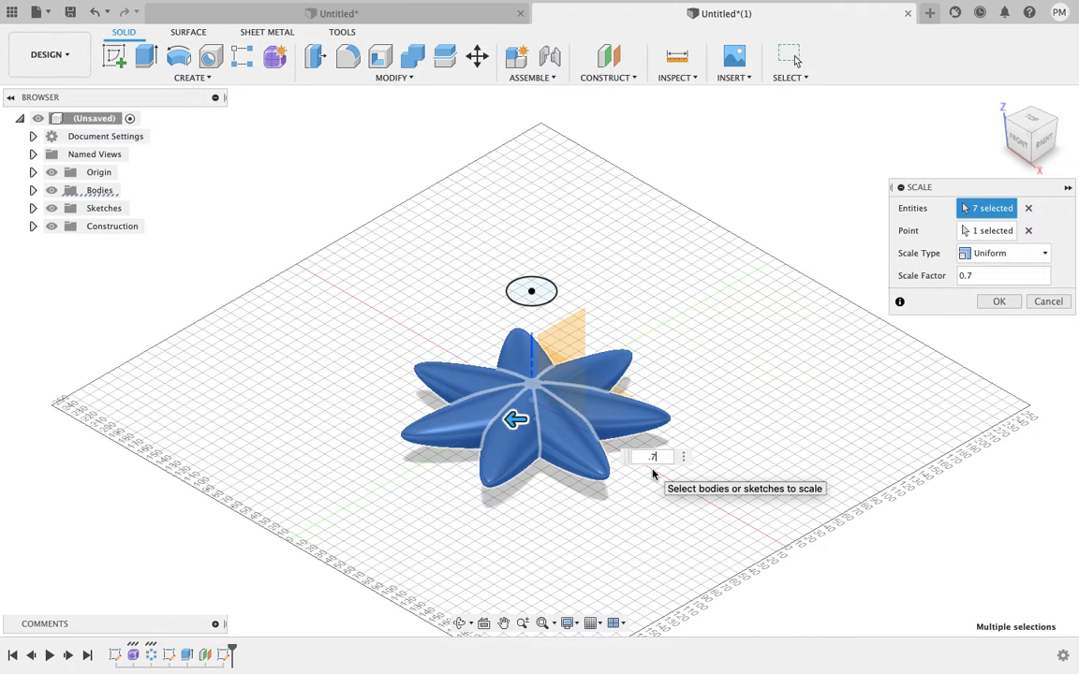
pyautogui.click(1000, 302)
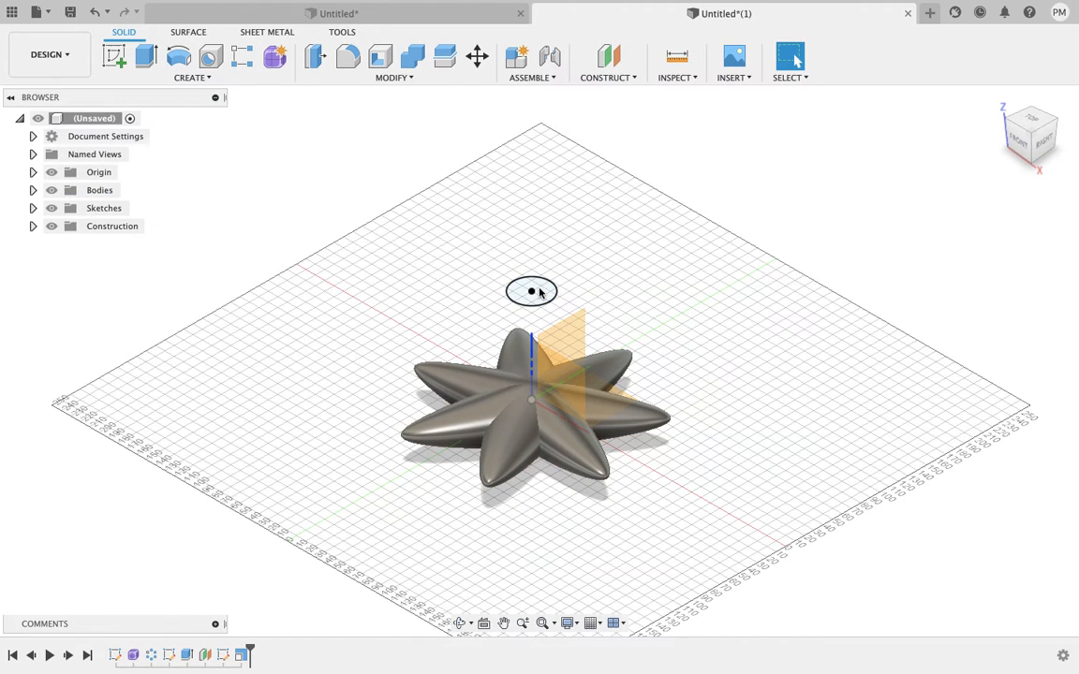
# - Extrude the 38 mm circle profile 80 mm downward as a cut into the centre of the flower
pyautogui.scroll(3, 540, 292)
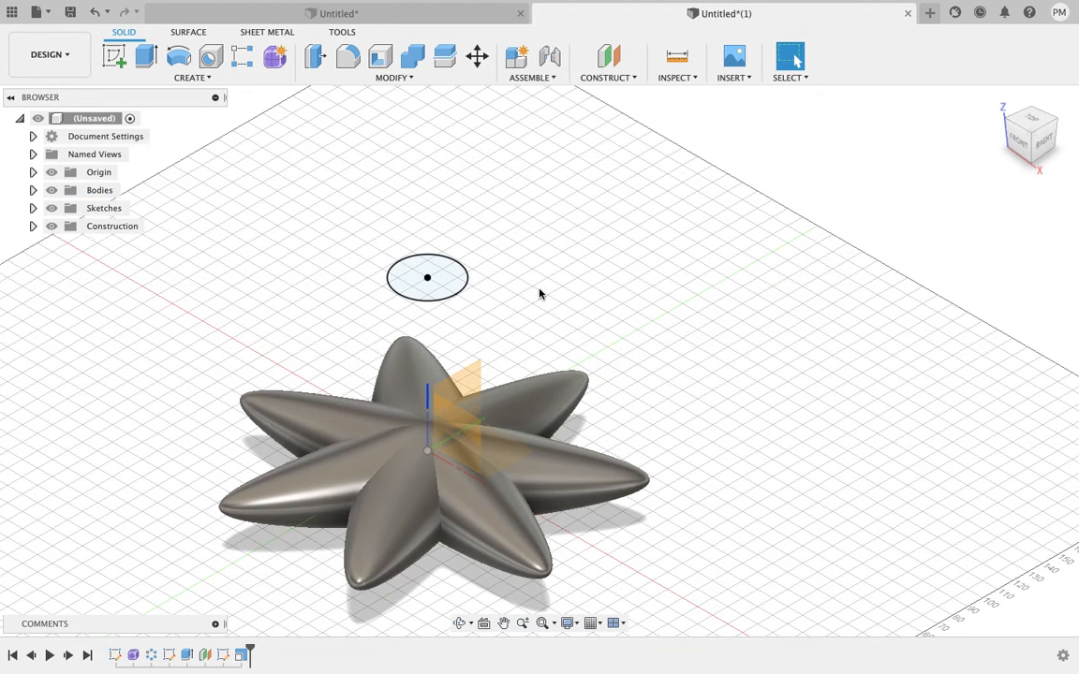
pyautogui.click(436, 279)
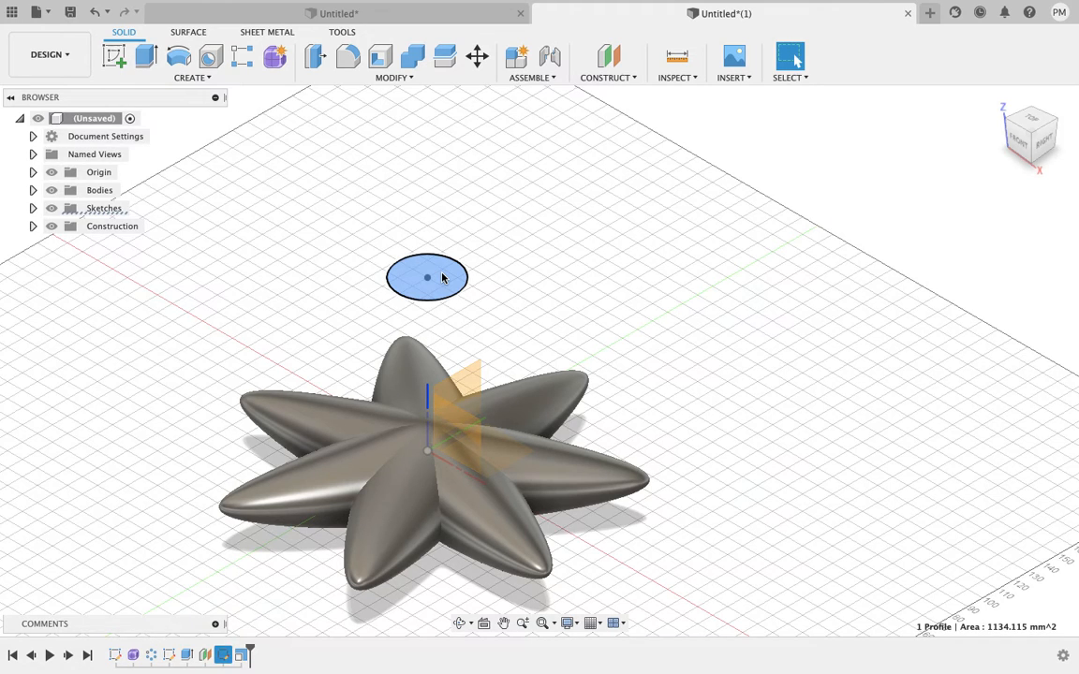
pyautogui.press('e')
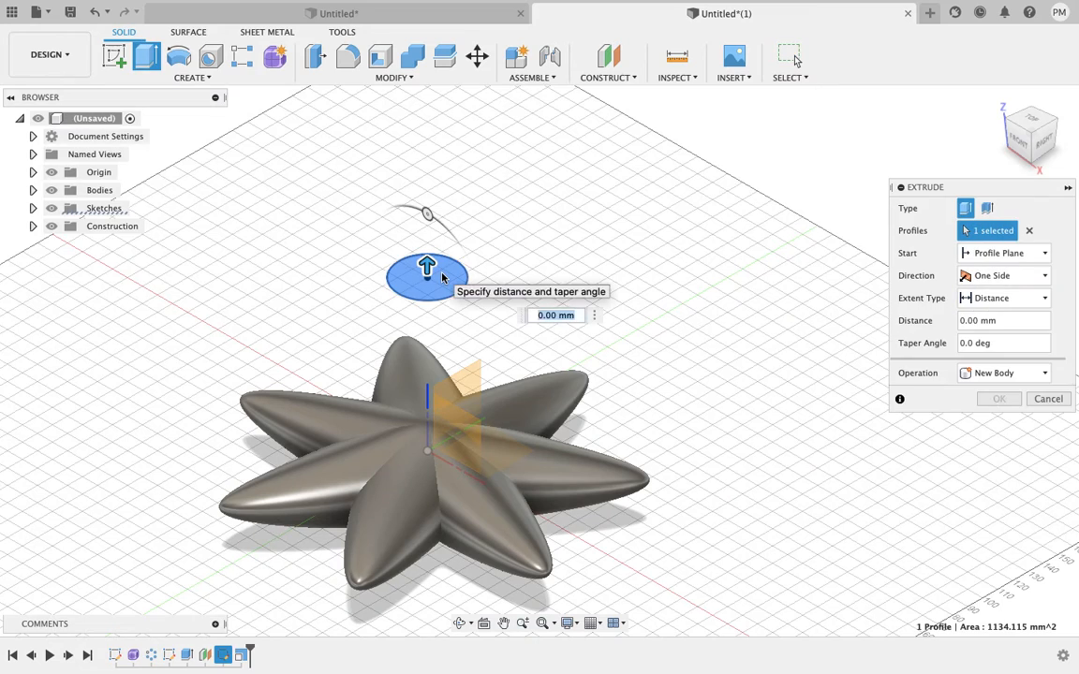
pyautogui.moveTo(427, 267); pyautogui.dragTo(429, 427)
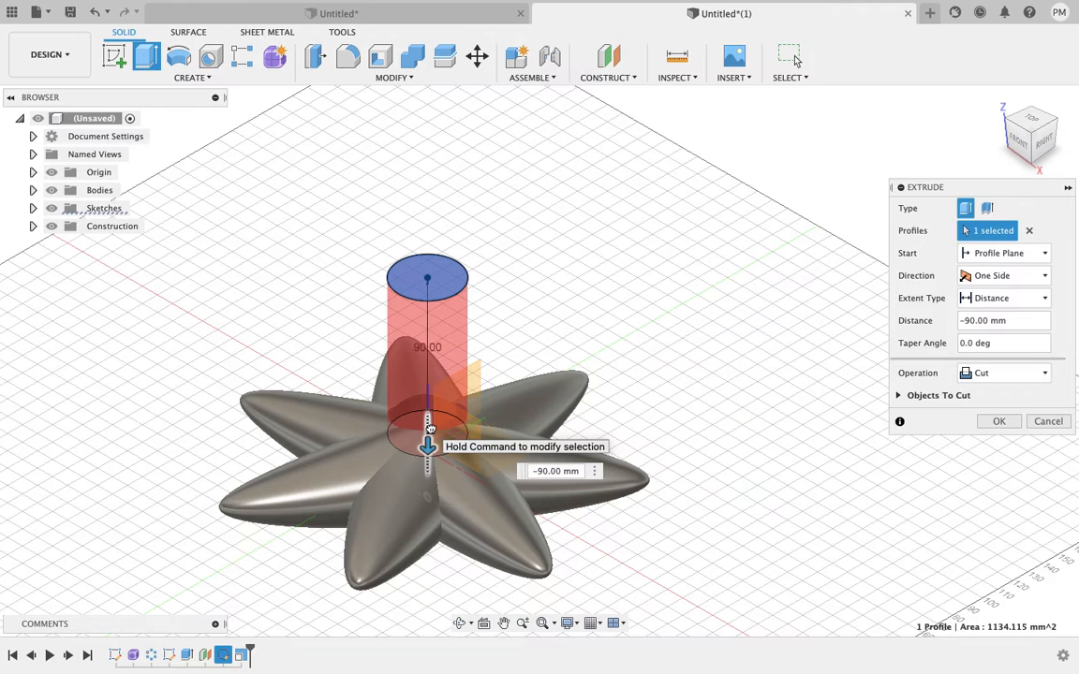
pyautogui.moveTo(429, 427); pyautogui.dragTo(427, 463)
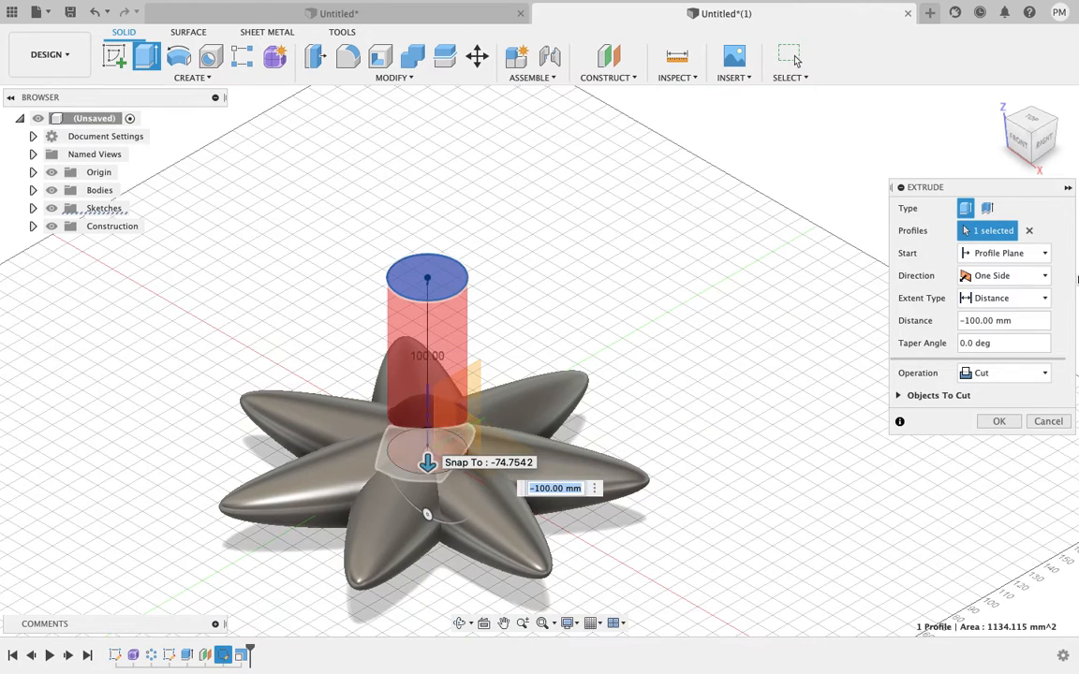
pyautogui.click(1016, 374)
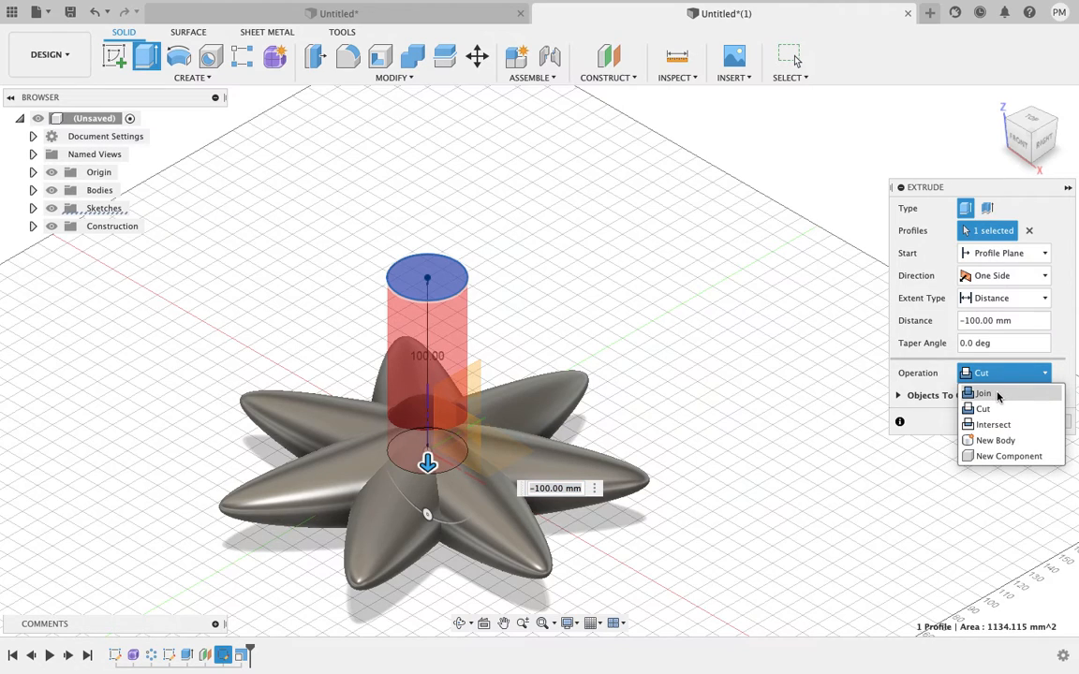
pyautogui.click(983, 393)
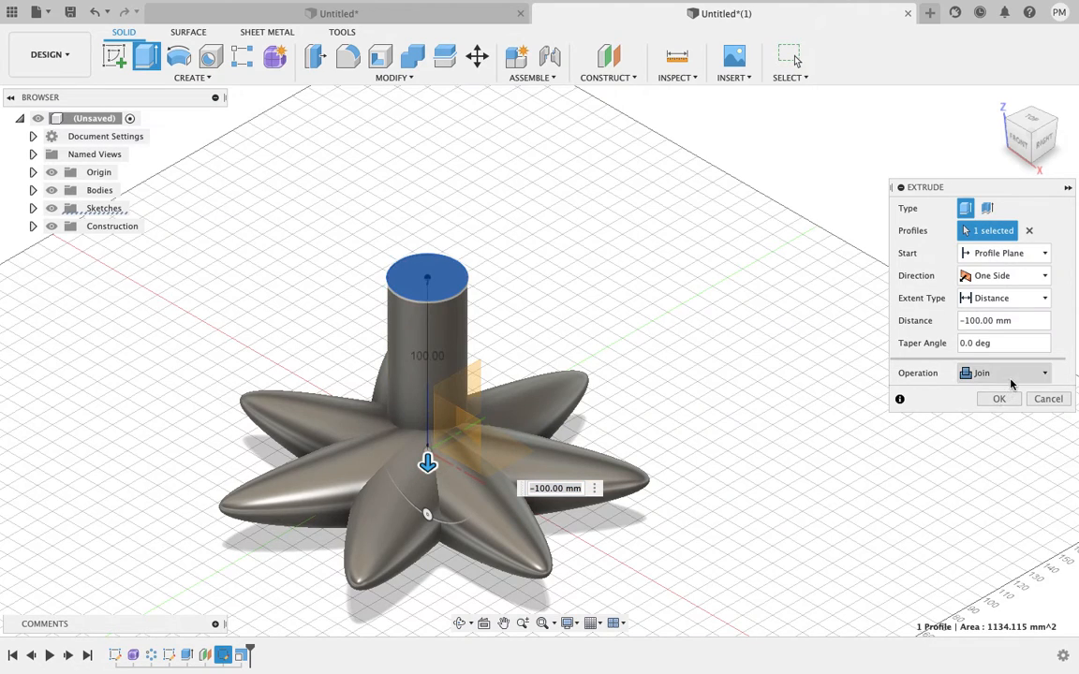
pyautogui.click(1011, 375)
pyautogui.click(984, 410)
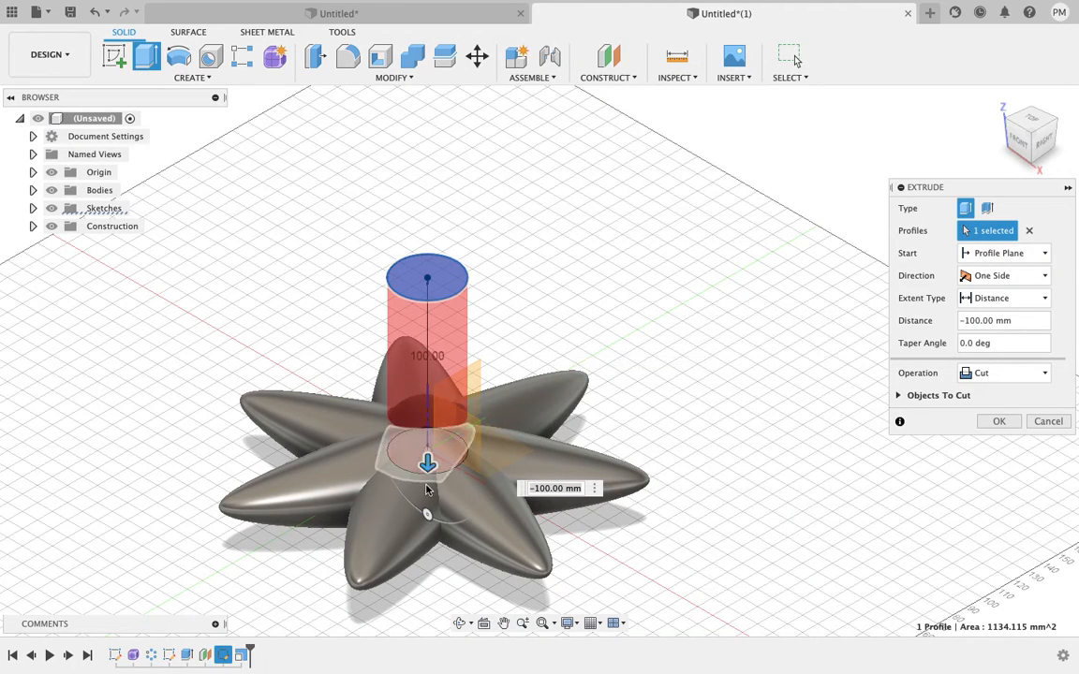
pyautogui.moveTo(427, 442)
pyautogui.mouseDown()
pyautogui.moveTo(428, 412)
pyautogui.moveTo(431, 440)
pyautogui.mouseUp()
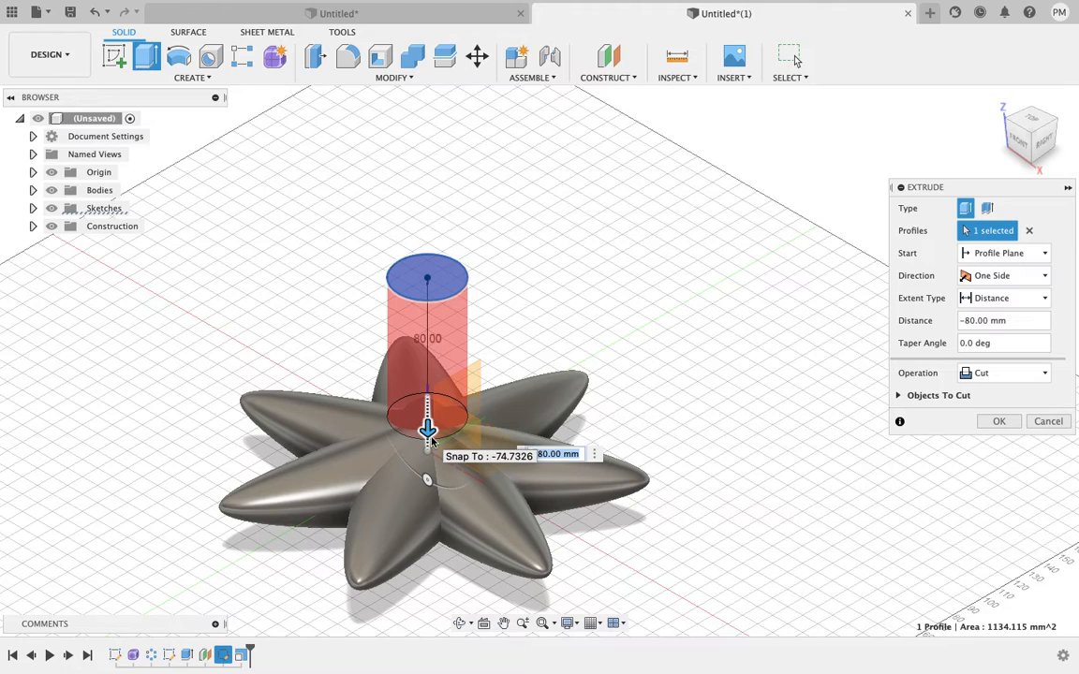
pyautogui.press('Return')
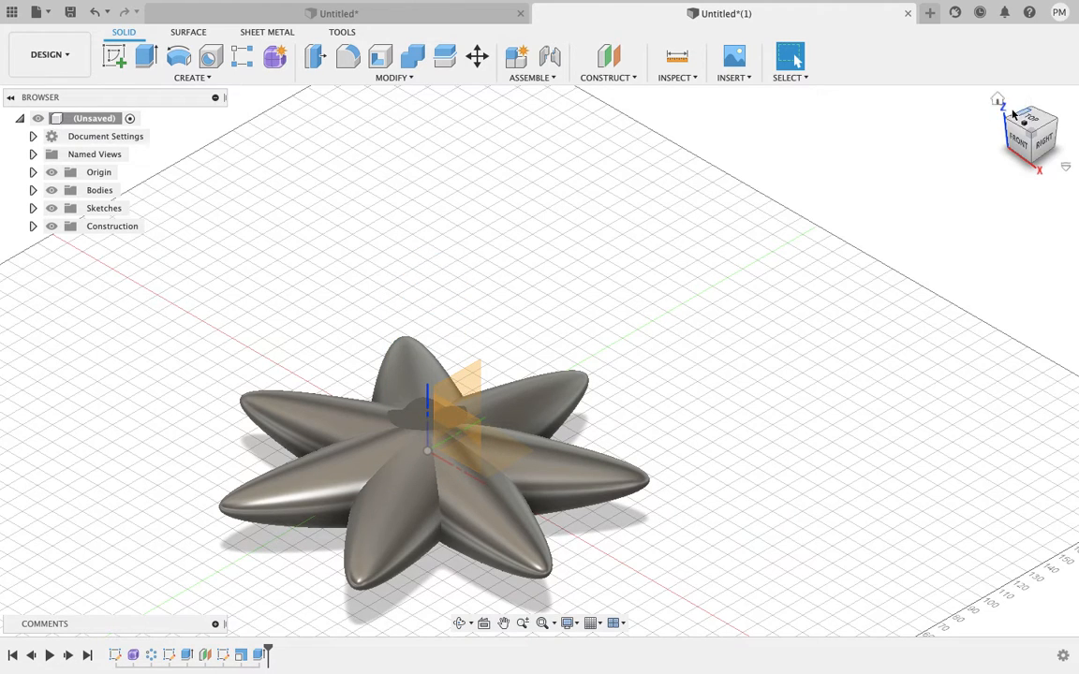
# - Edit the circular cut's extrude feature and deepen it to a distance of -90 mm
pyautogui.click(997, 100)
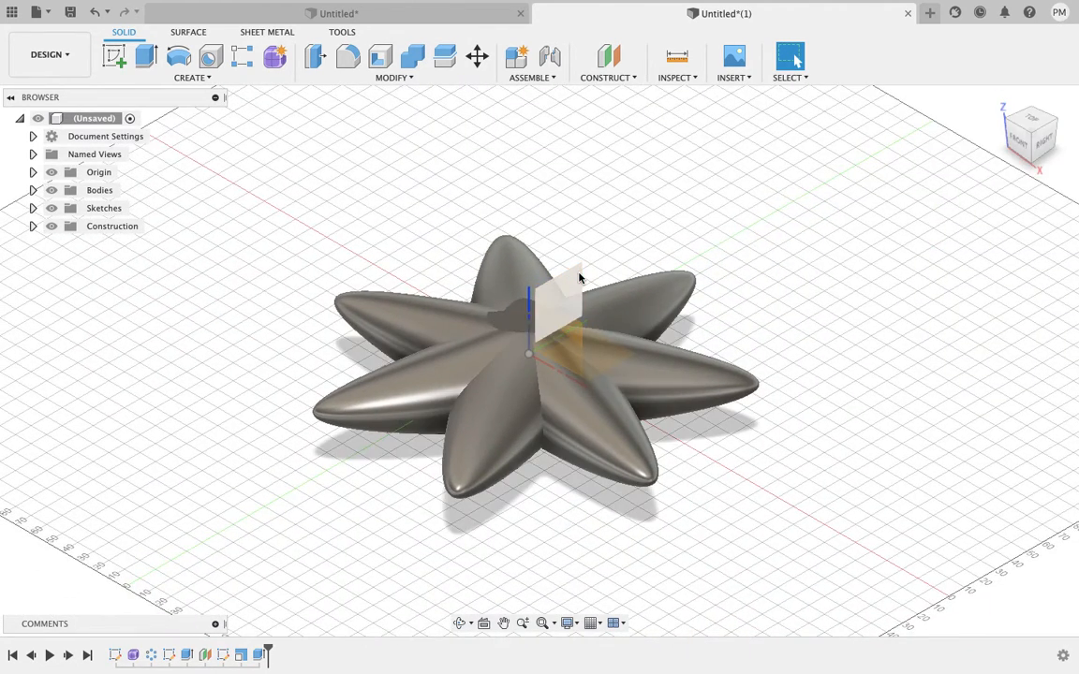
pyautogui.scroll(5, 581, 356)
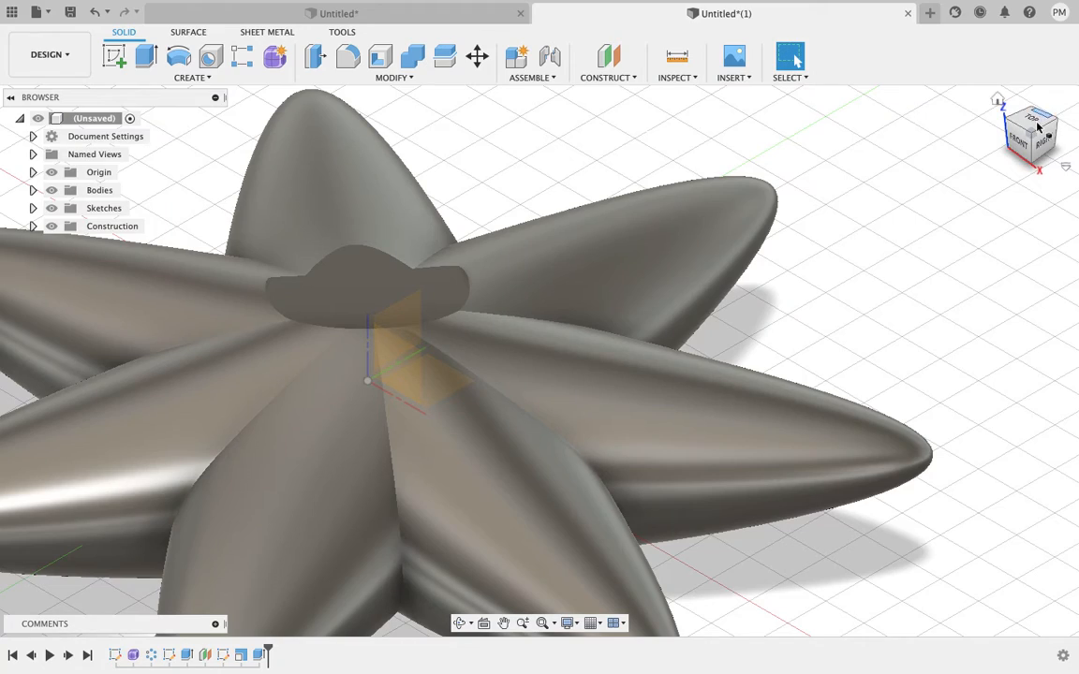
pyautogui.moveTo(1028, 128)
pyautogui.mouseDown()
pyautogui.moveTo(992, 180)
pyautogui.moveTo(1016, 132)
pyautogui.moveTo(1047, 148)
pyautogui.moveTo(1032, 111)
pyautogui.moveTo(1043, 136)
pyautogui.mouseUp()
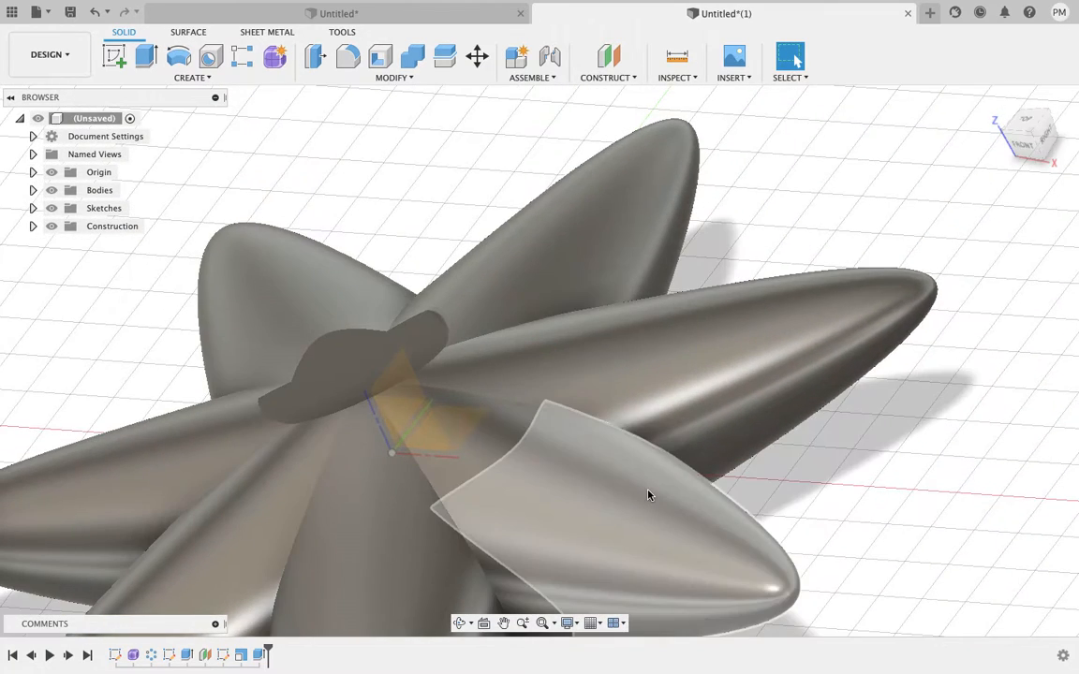
pyautogui.rightClick(260, 657)
pyautogui.click(283, 506)
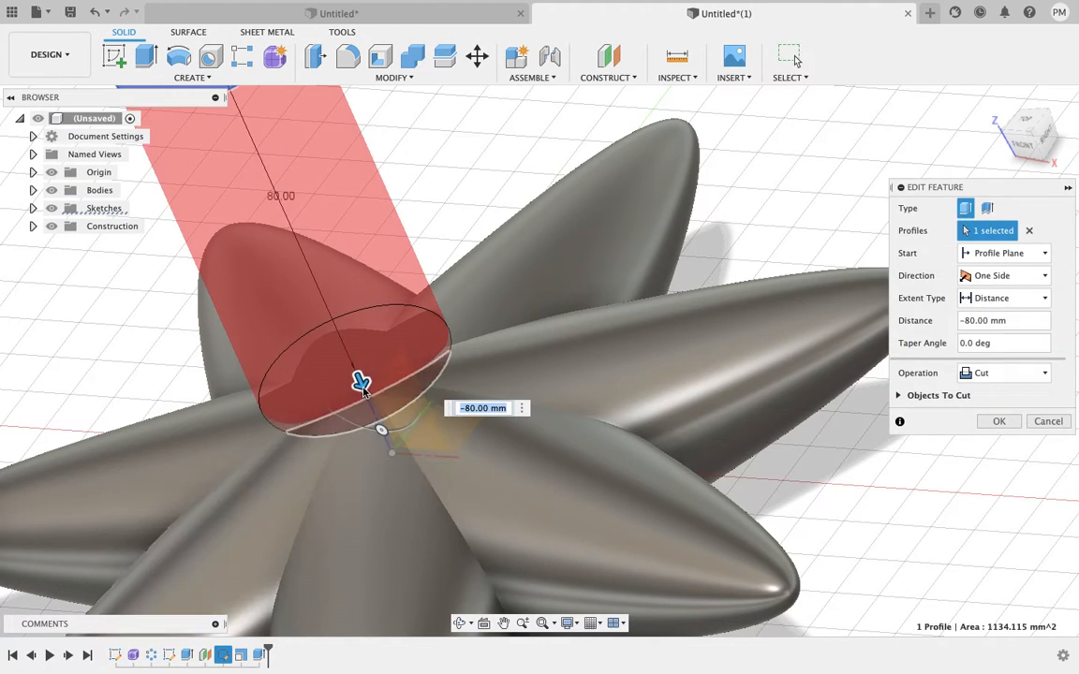
pyautogui.moveTo(357, 379); pyautogui.dragTo(369, 405)
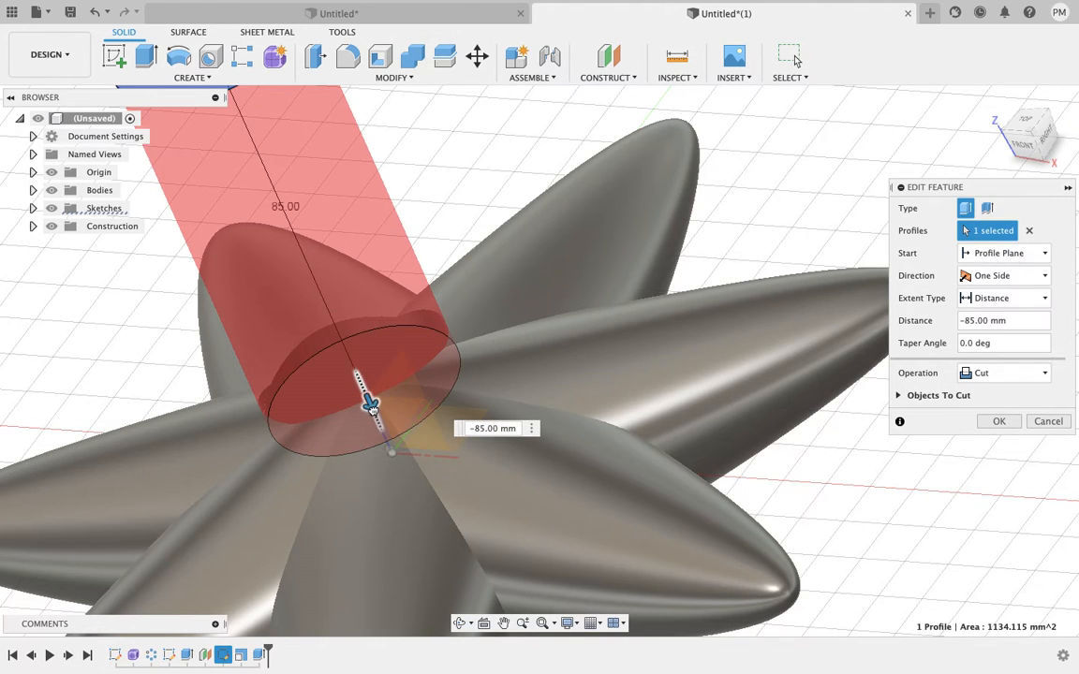
pyautogui.moveTo(375, 417); pyautogui.dragTo(380, 423)
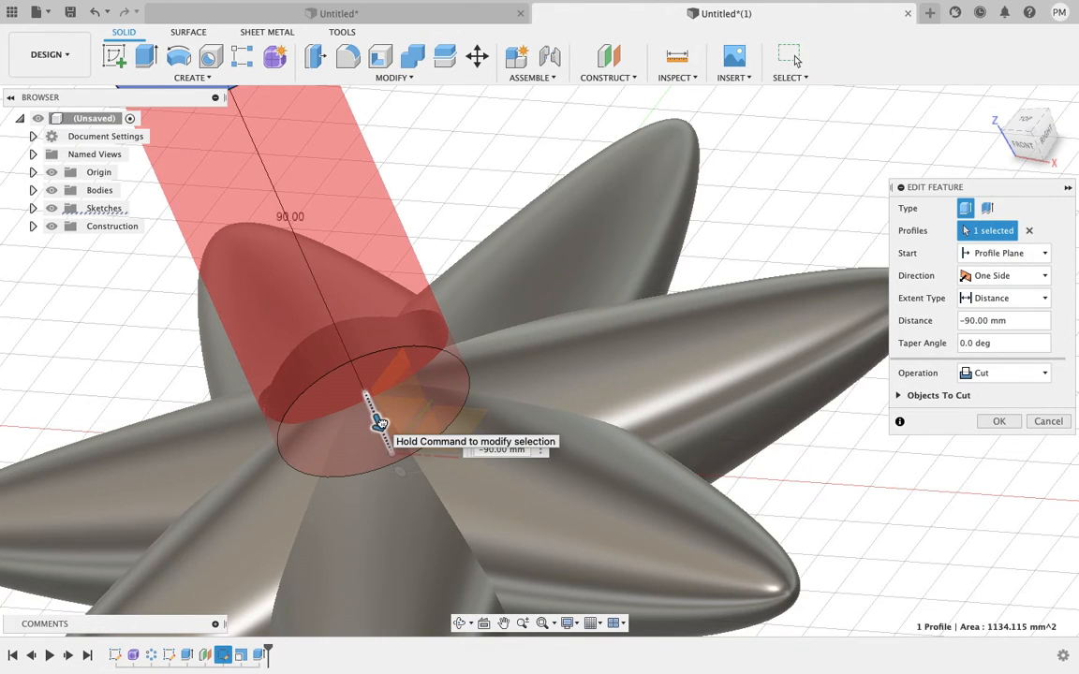
pyautogui.click(999, 422)
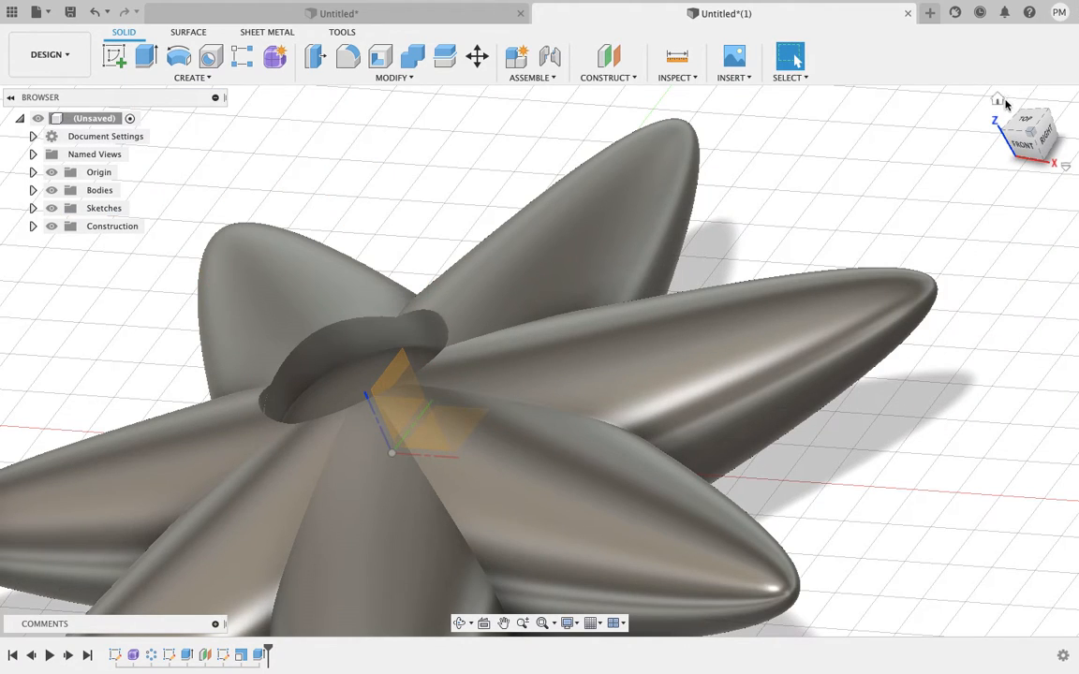
pyautogui.rightClick(1000, 106)
pyautogui.click(830, 194)
pyautogui.click(998, 99)
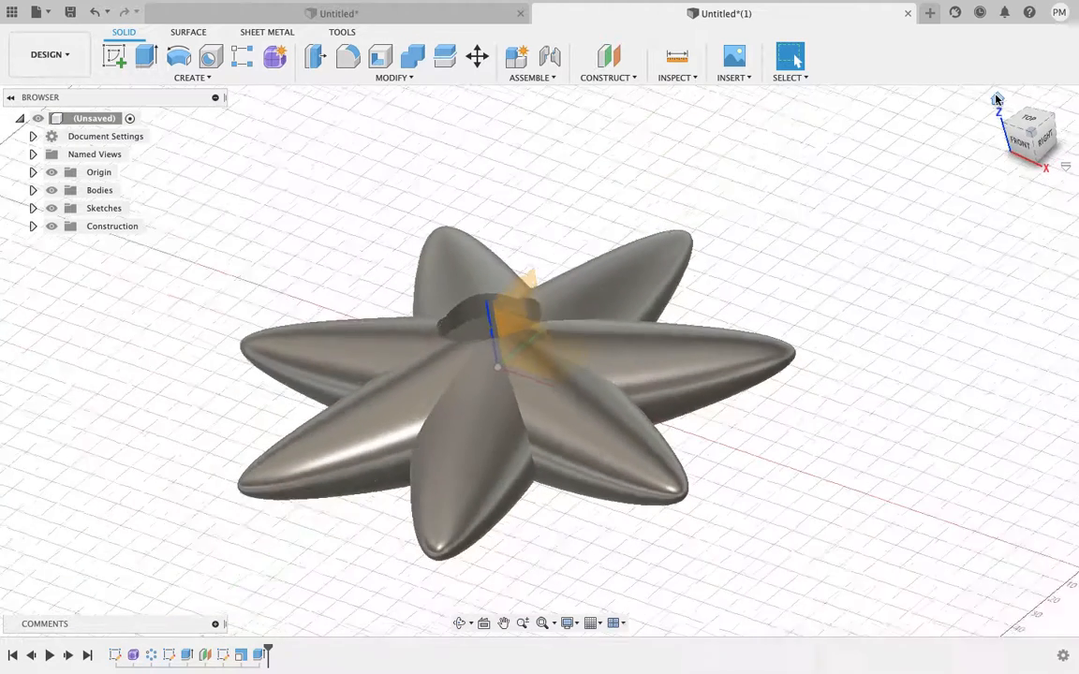
pyautogui.moveTo(869, 4)
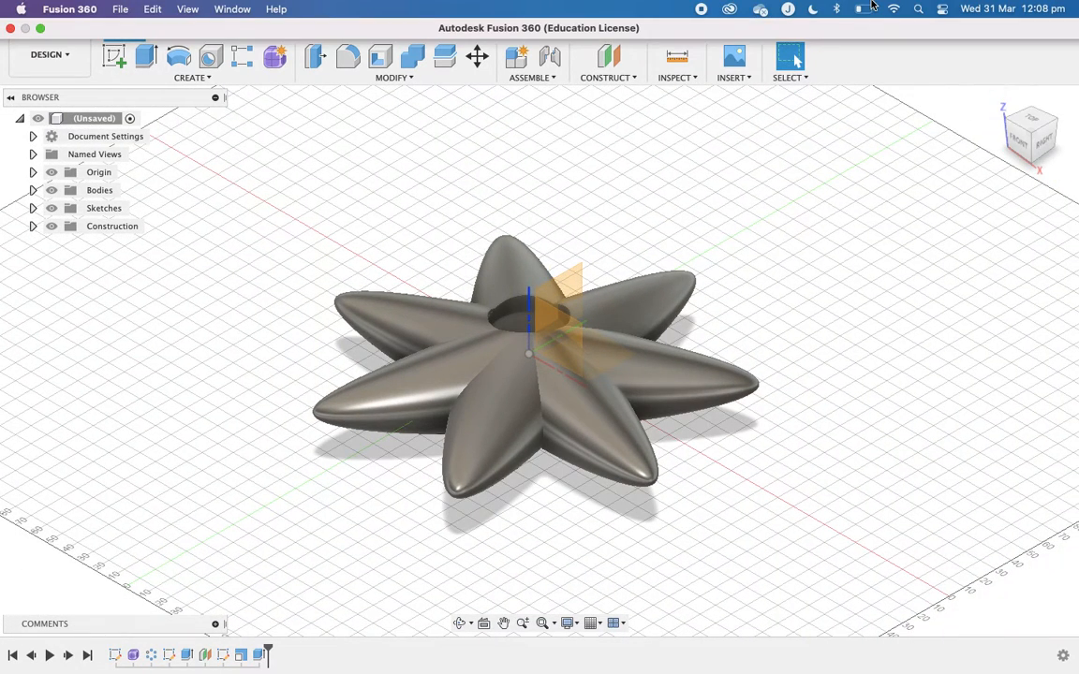